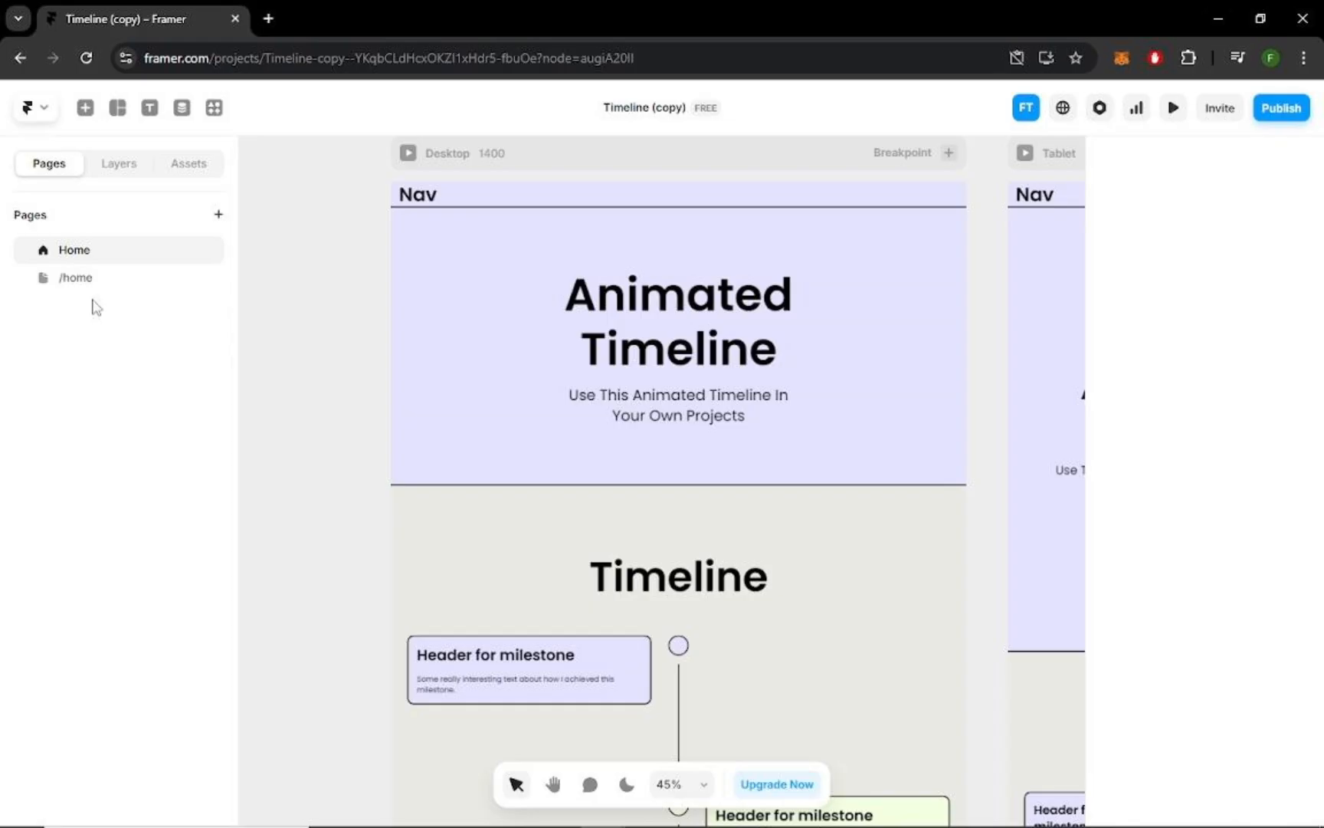
- Delete the existing Timeline stack with its timeline rows from the Main section of the Desktop layout
click(121, 164)
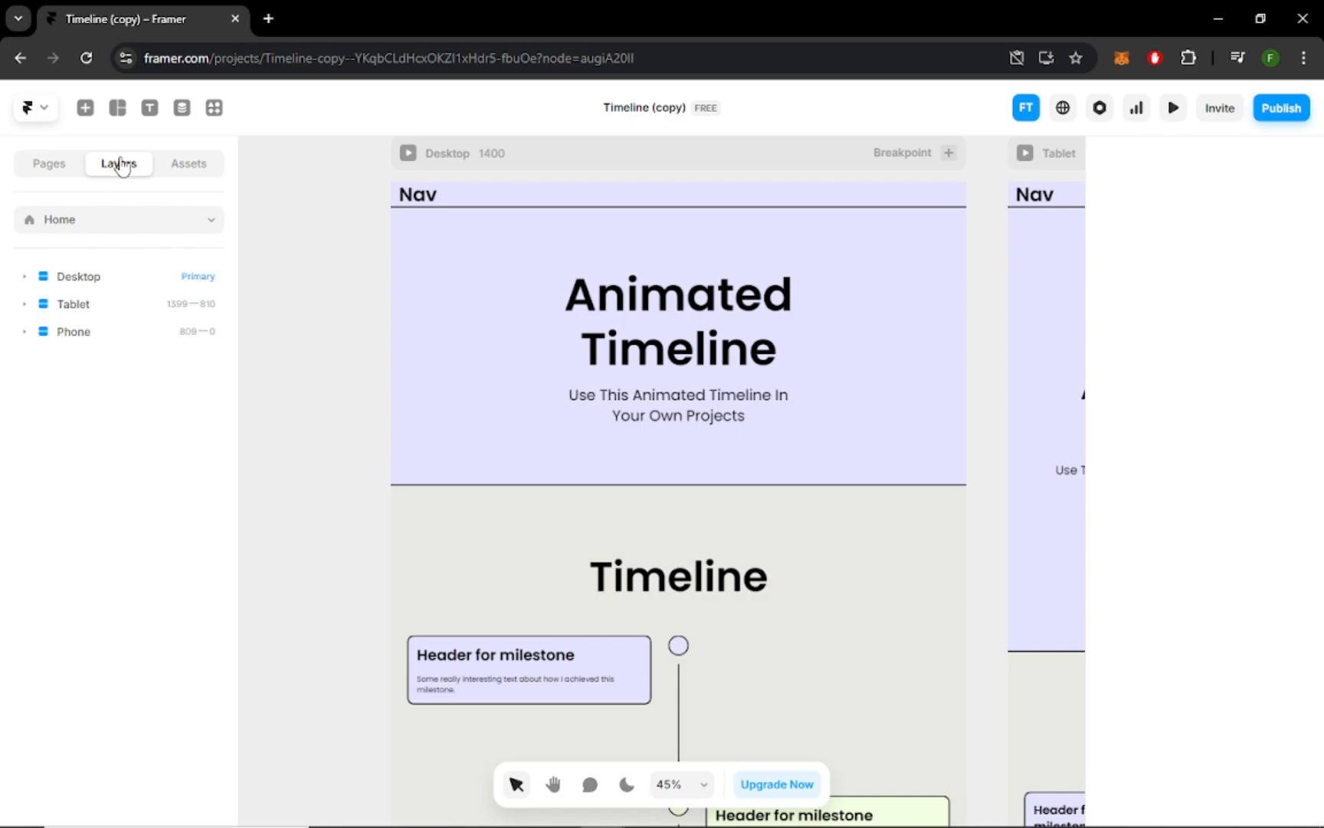
click(81, 277)
click(88, 359)
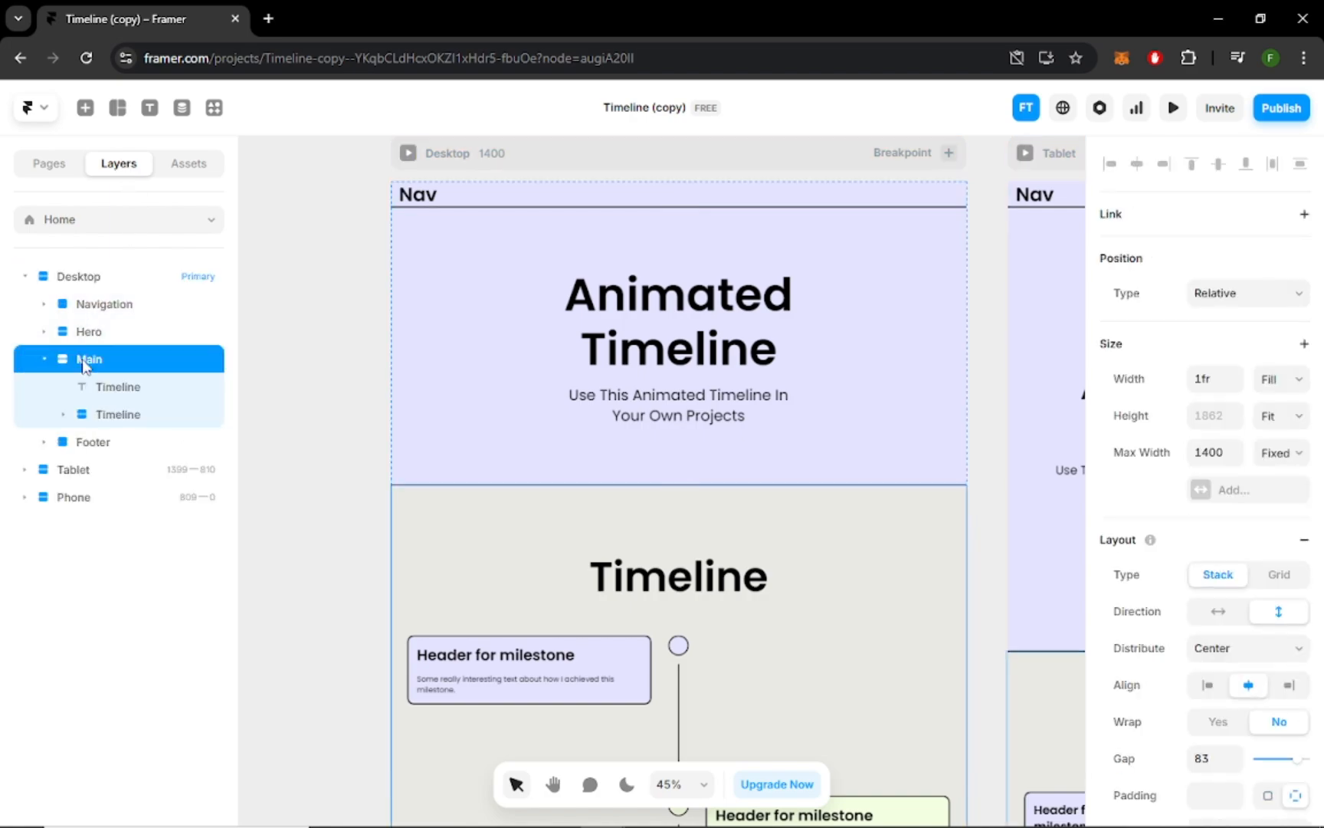
click(119, 414)
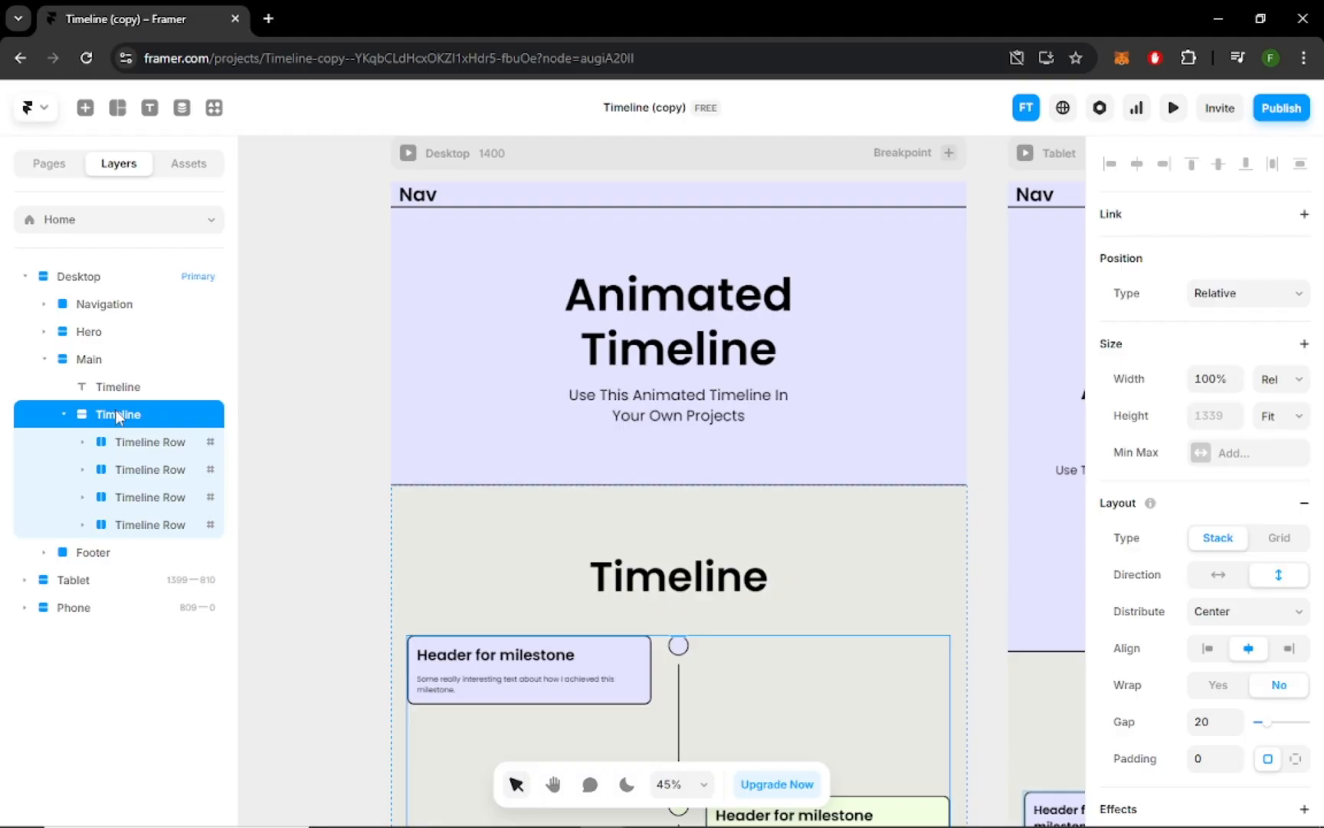
key(Delete)
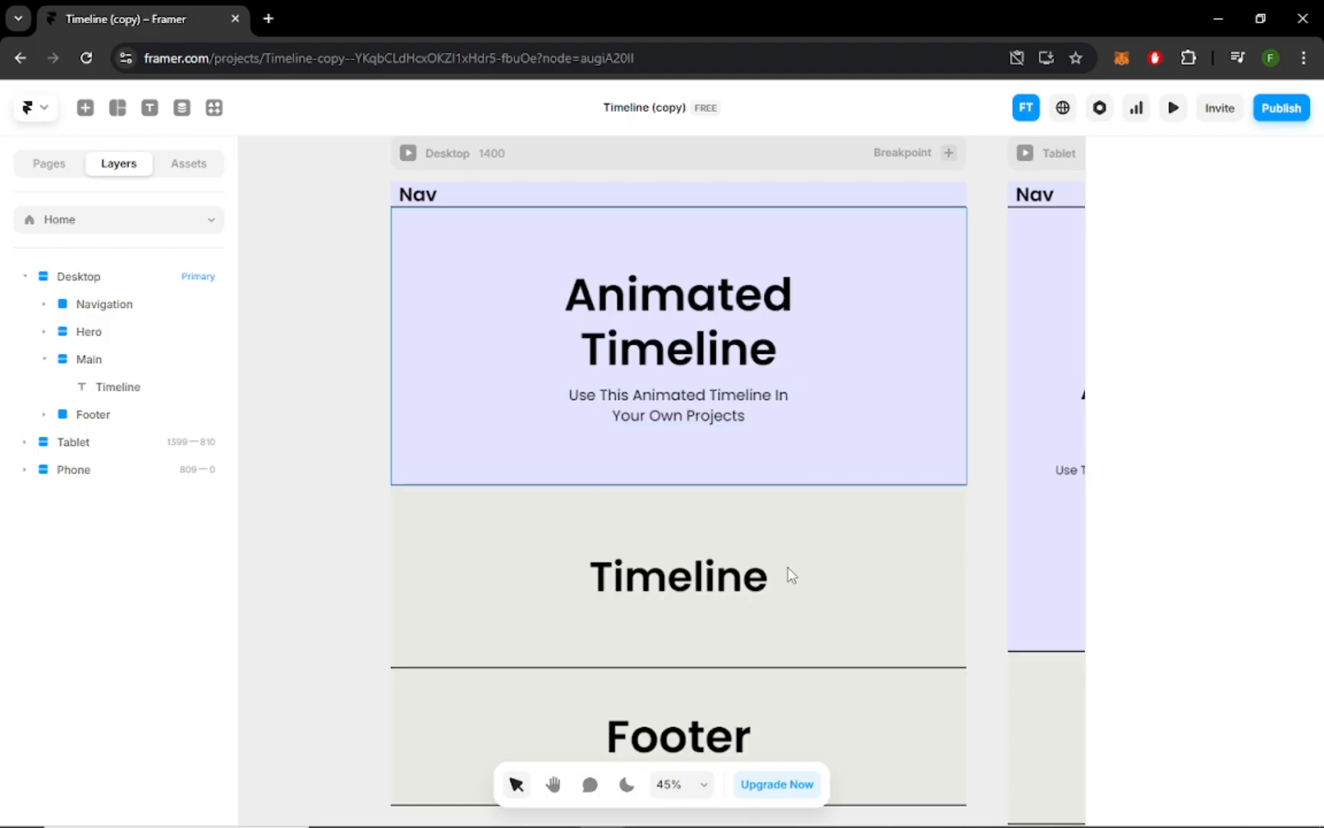
- Add a text layer reading "Header for the Milestone" above the Timeline heading in the Main section
click(667, 525)
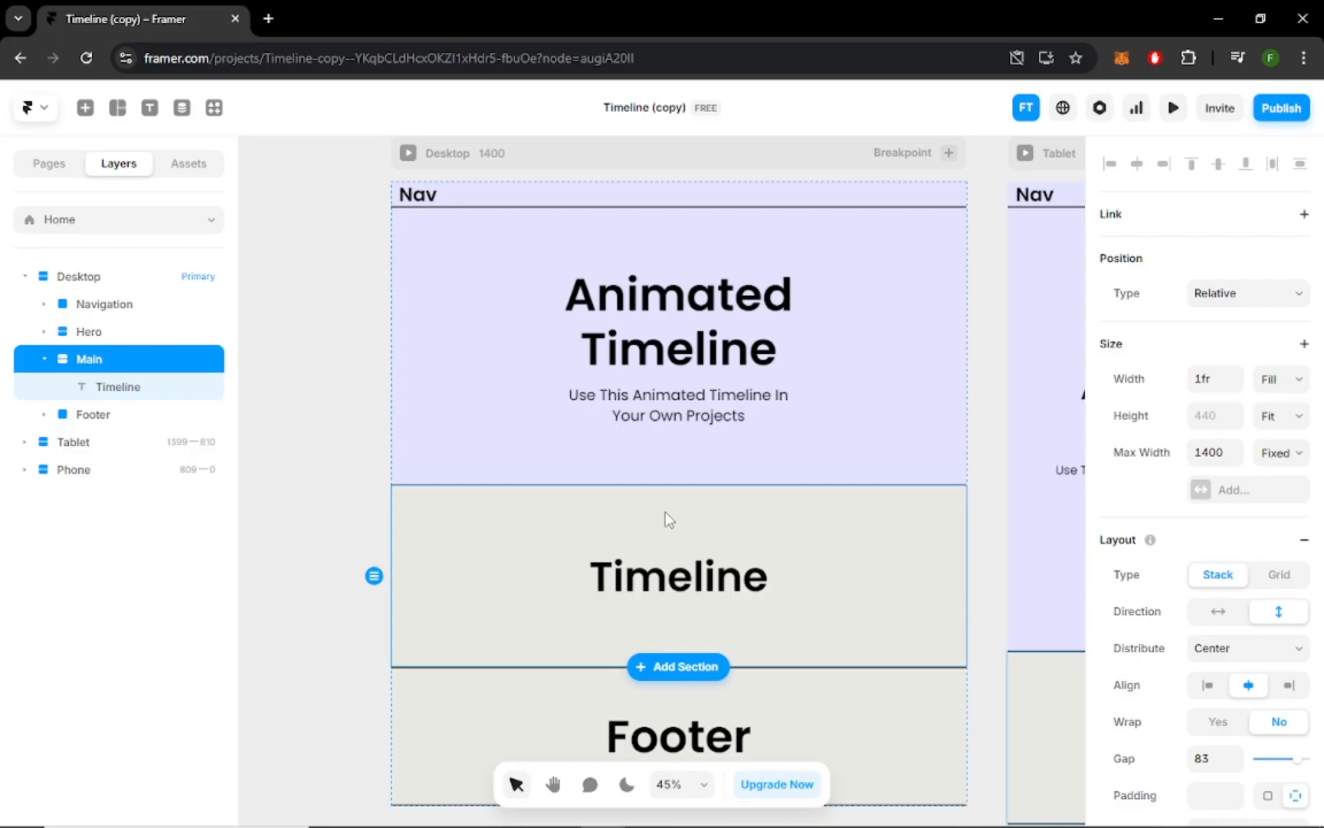
click(680, 666)
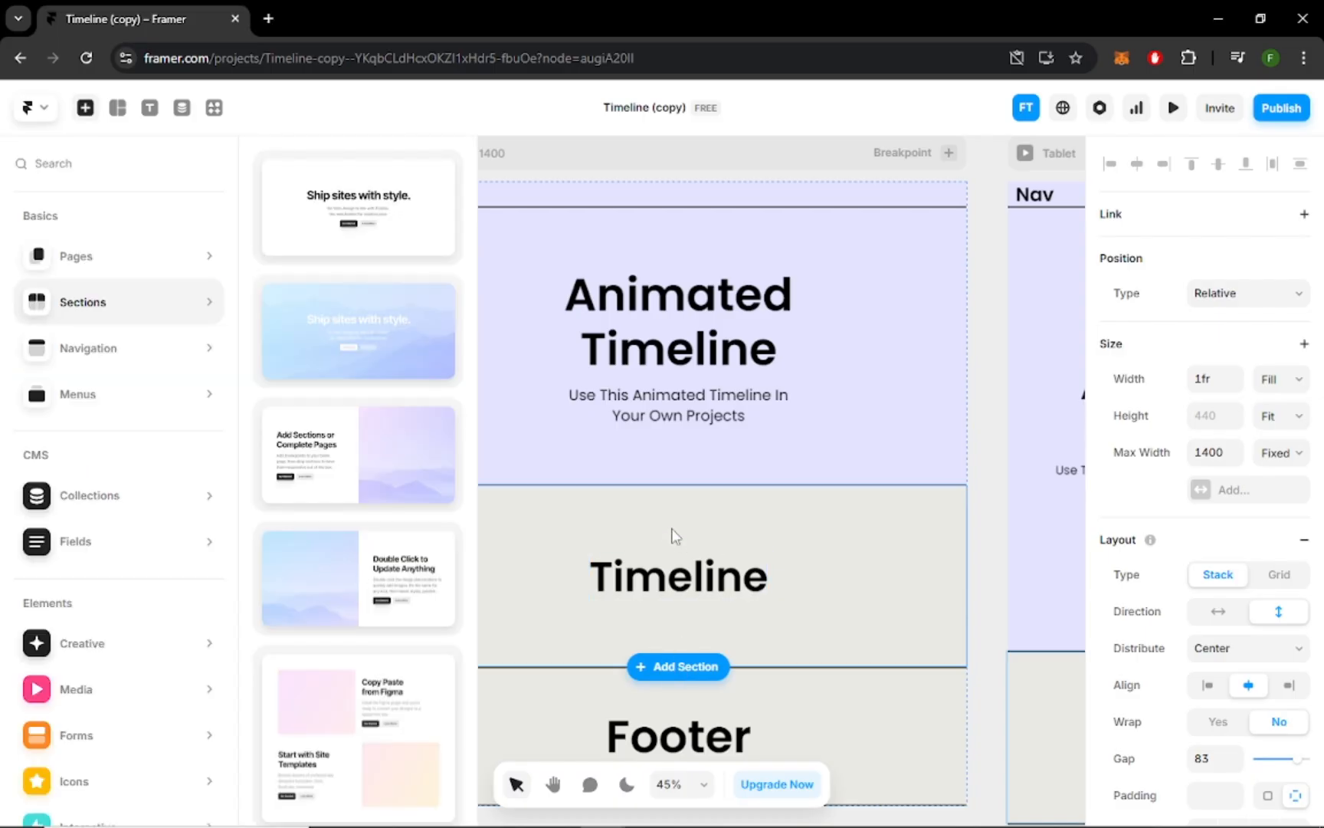
click(150, 107)
click(652, 525)
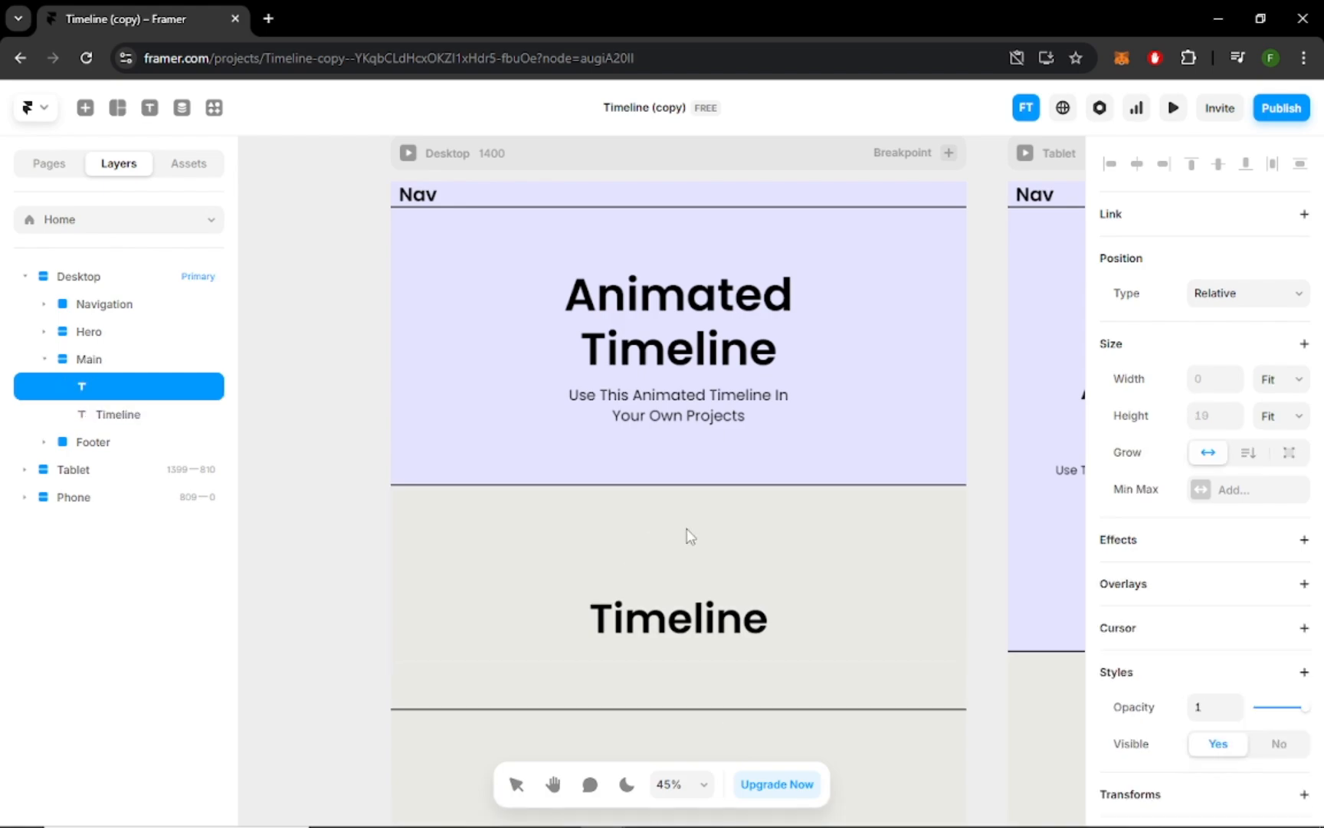
text(HEADER FOR T)
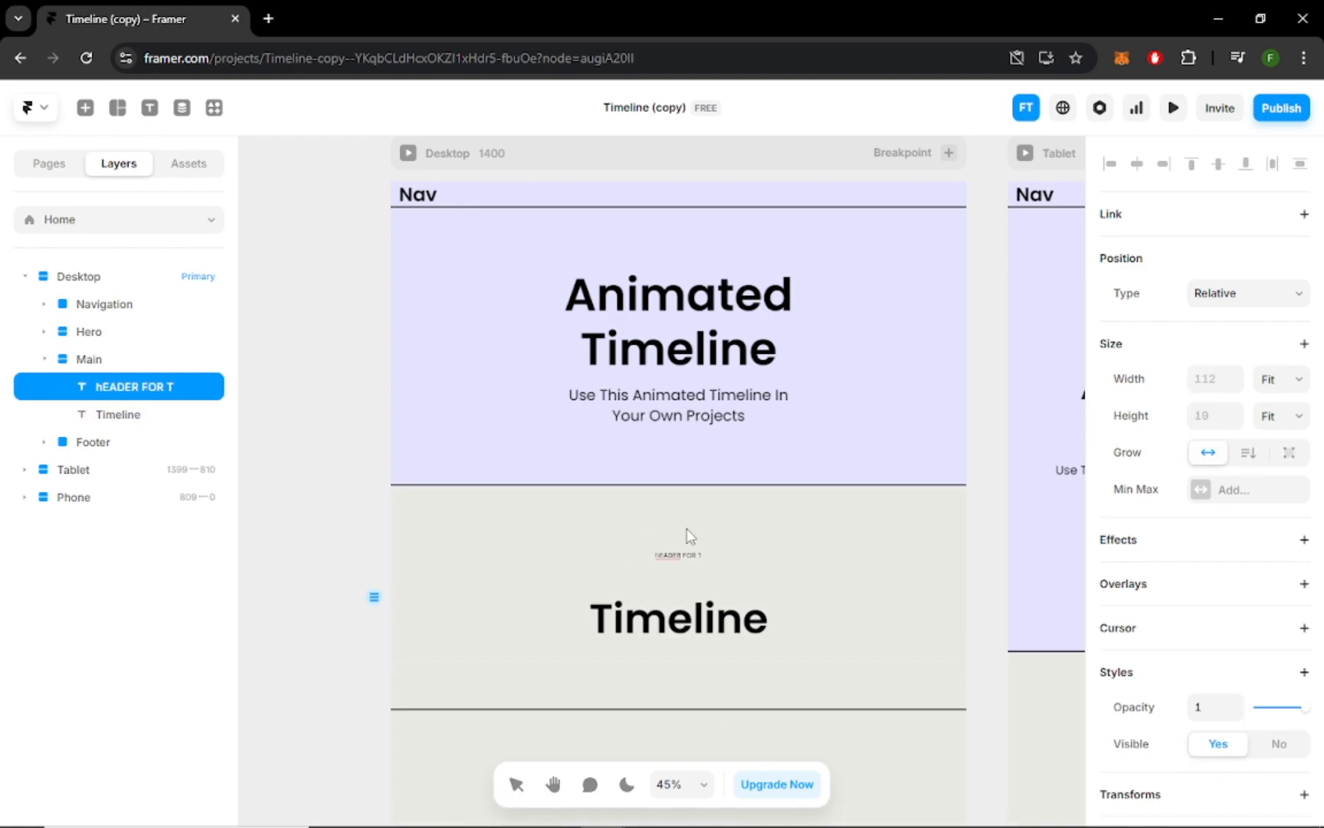
key(ctrl+BackSpace)
key(ctrl+BackSpace)
key(ctrl+BackSpace)
text(h)
text(eader)
text( fr)
text(or the Milestone)
- Add a second text layer in Main reading "Some really interesting text about how I achieved the milestone"
click(149, 108)
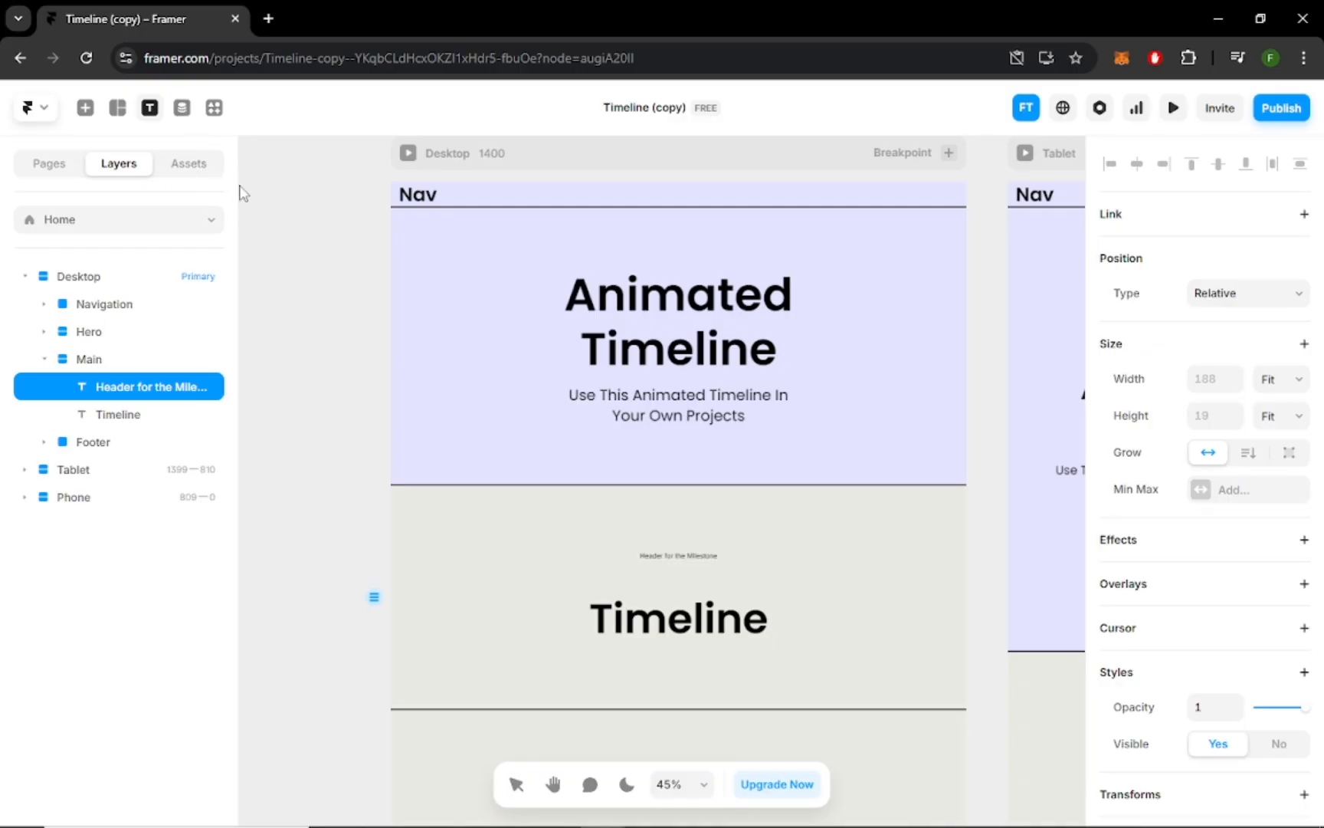
click(678, 536)
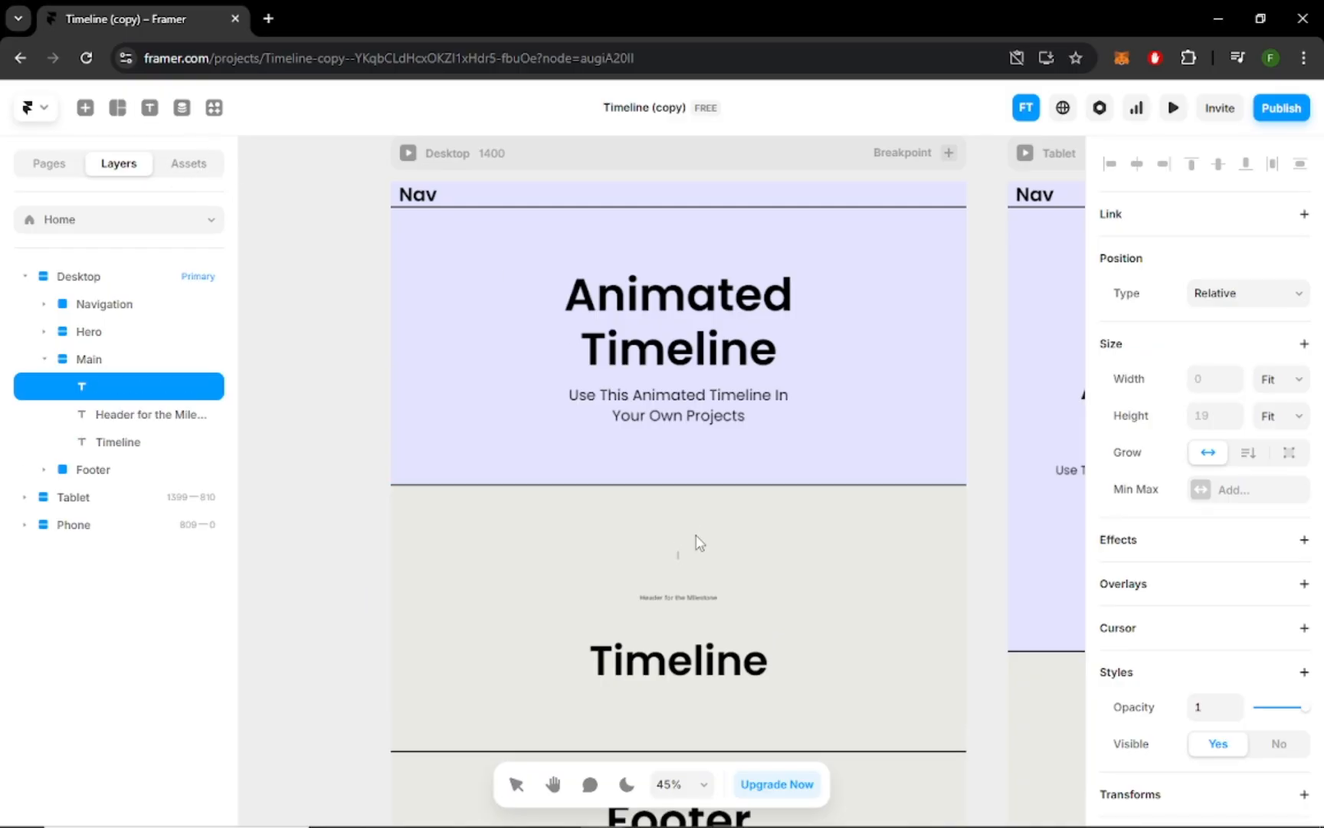
text(Some really interesting text about h)
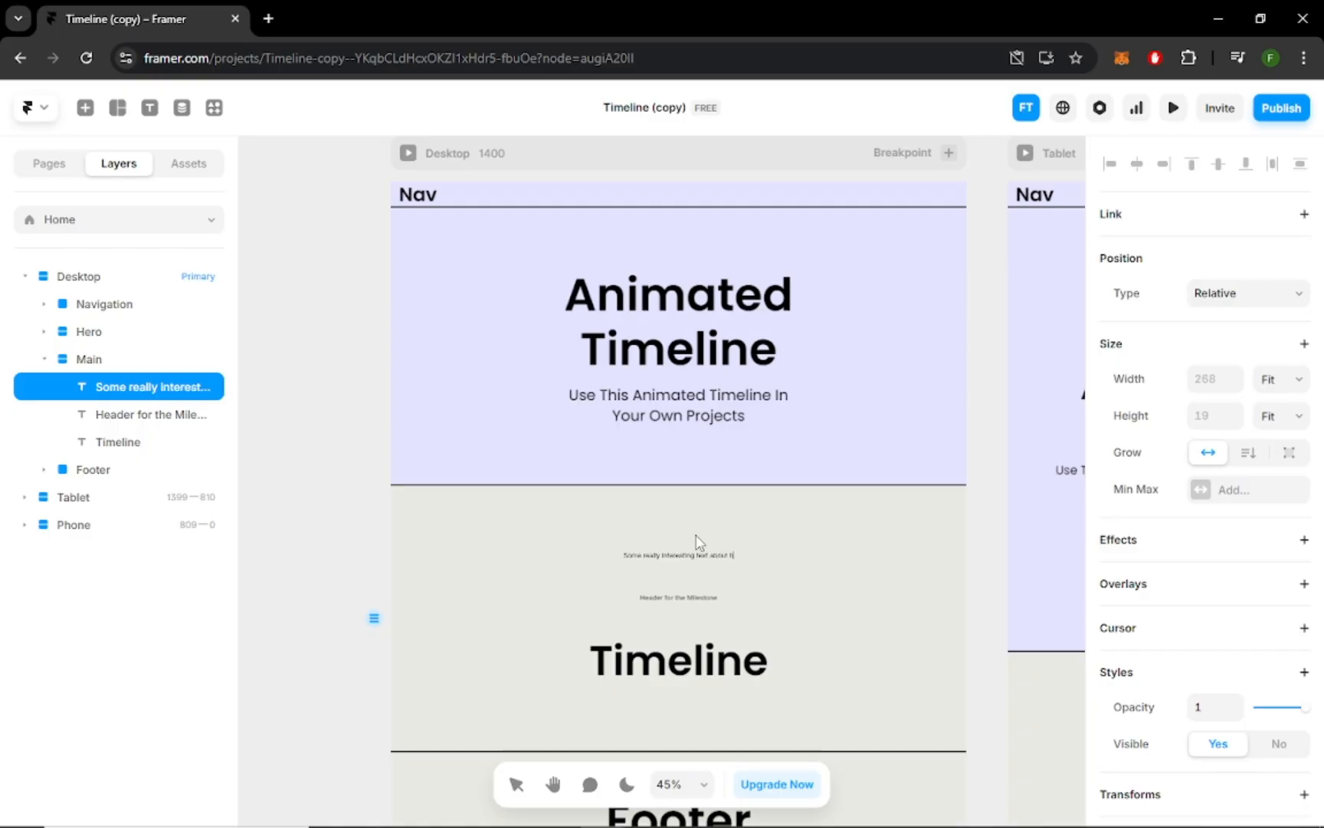
text(ow I achieved the milestone)
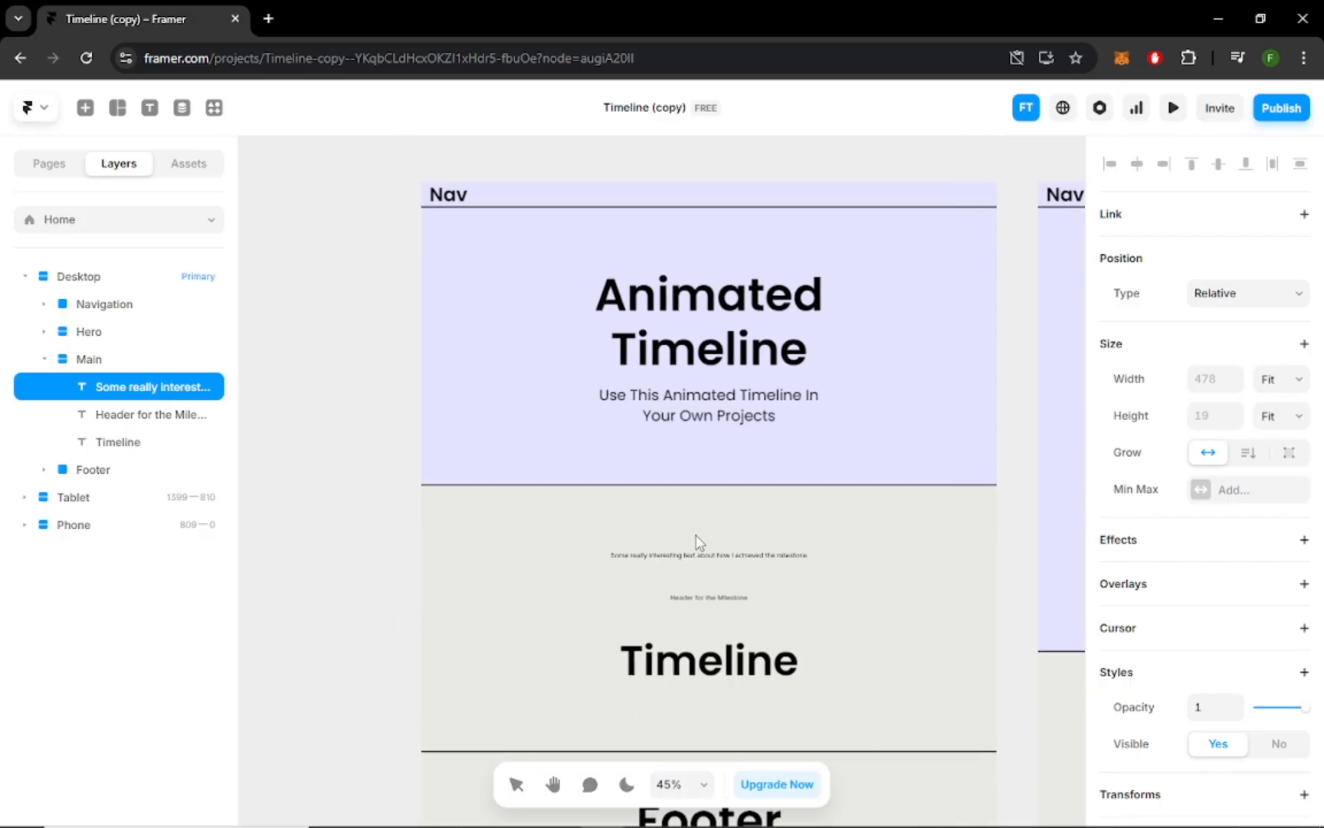
- Reorder the two new text layers so that the milestone header sits above the descriptive text
scroll(698, 541, up, 5)
scroll(697, 541, down, 3)
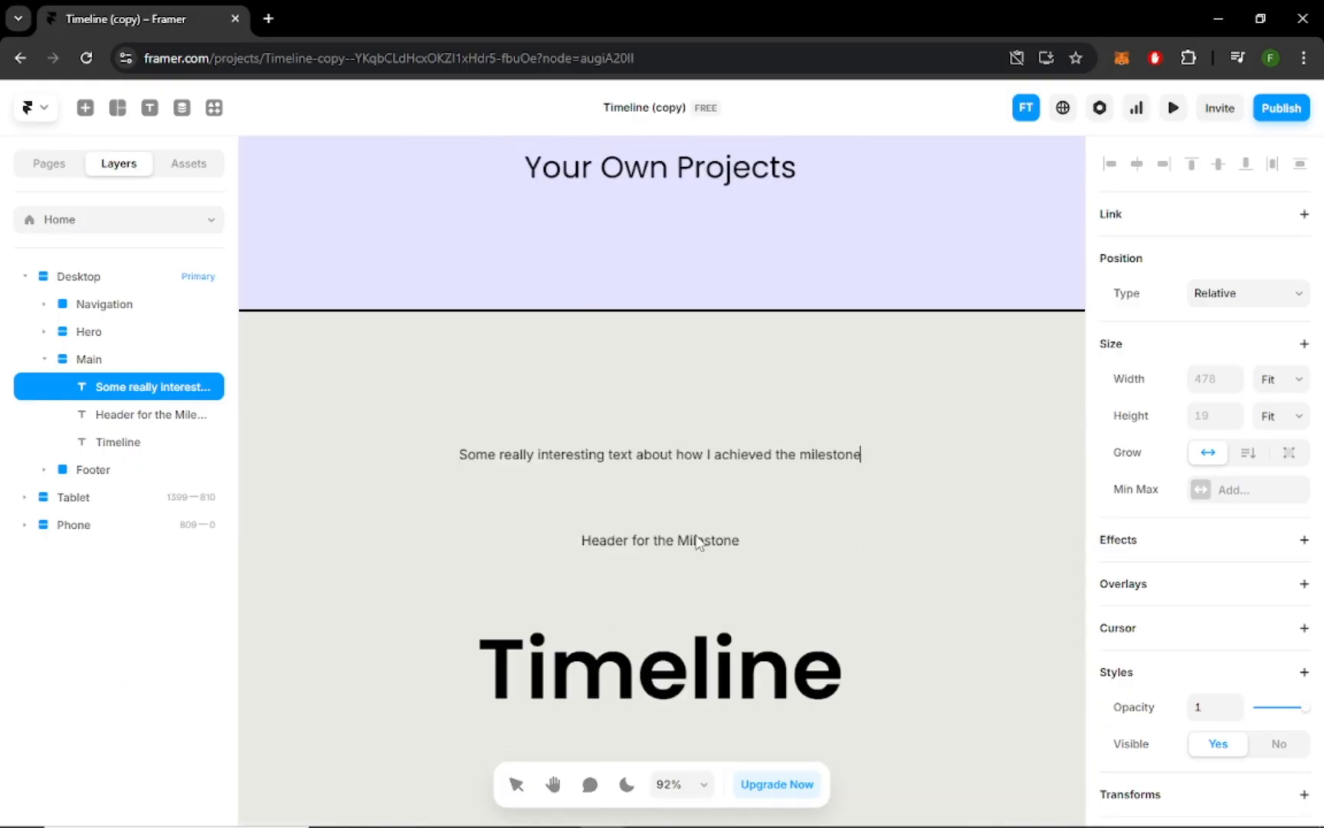
drag(154, 392, 153, 435)
click(96, 388)
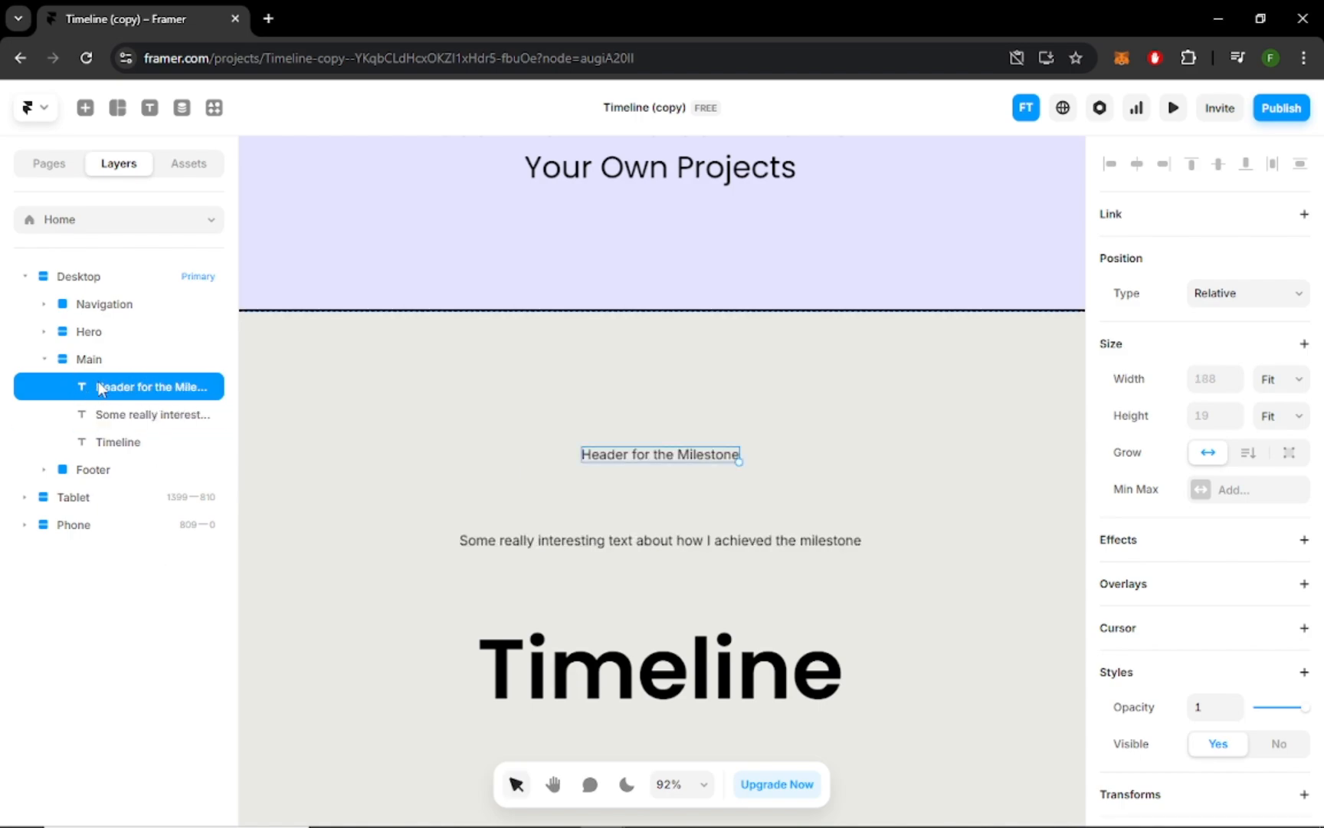
- Wrap the milestone header and the descriptive text together in a new stack
click(93, 413)
click(199, 387)
right_click(130, 414)
click(105, 393)
click(105, 393)
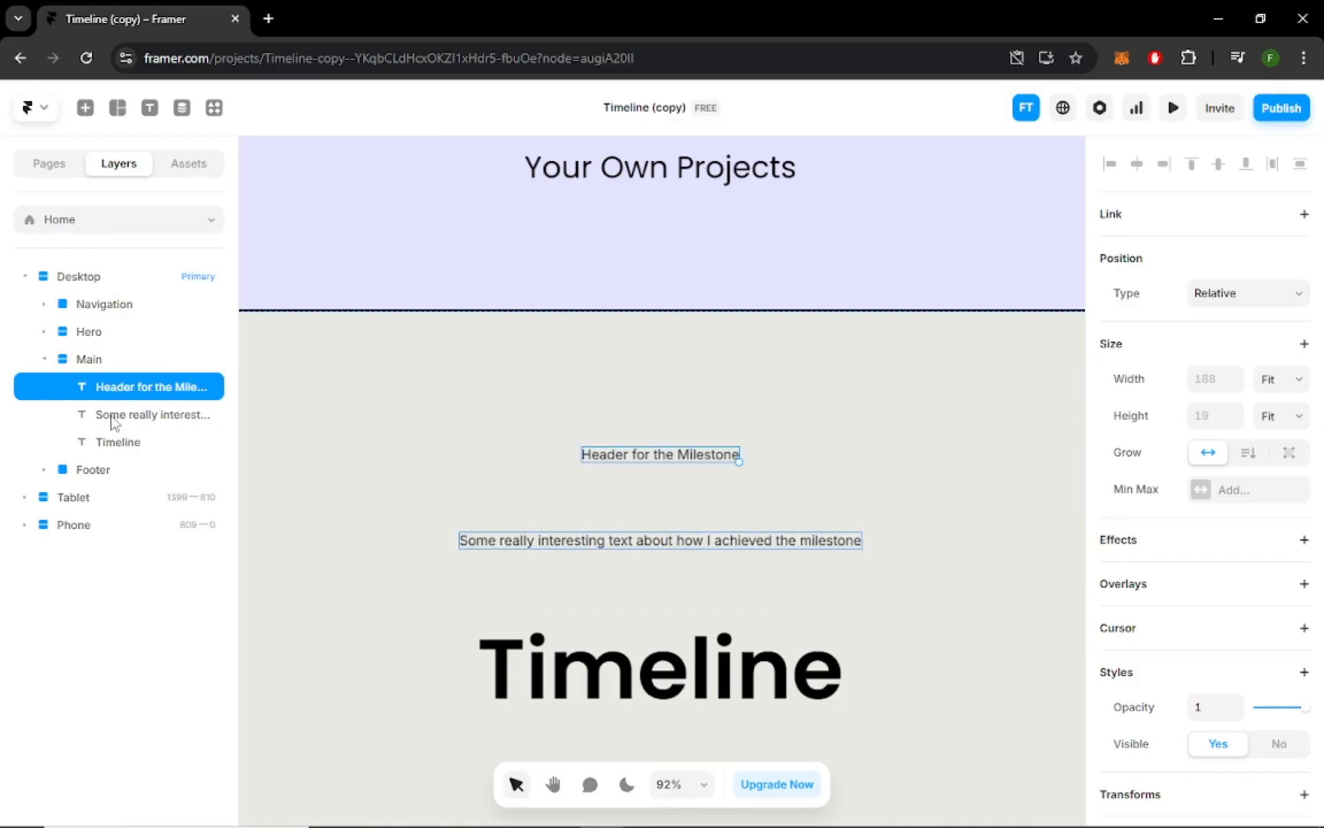
click(110, 418)
click(75, 390)
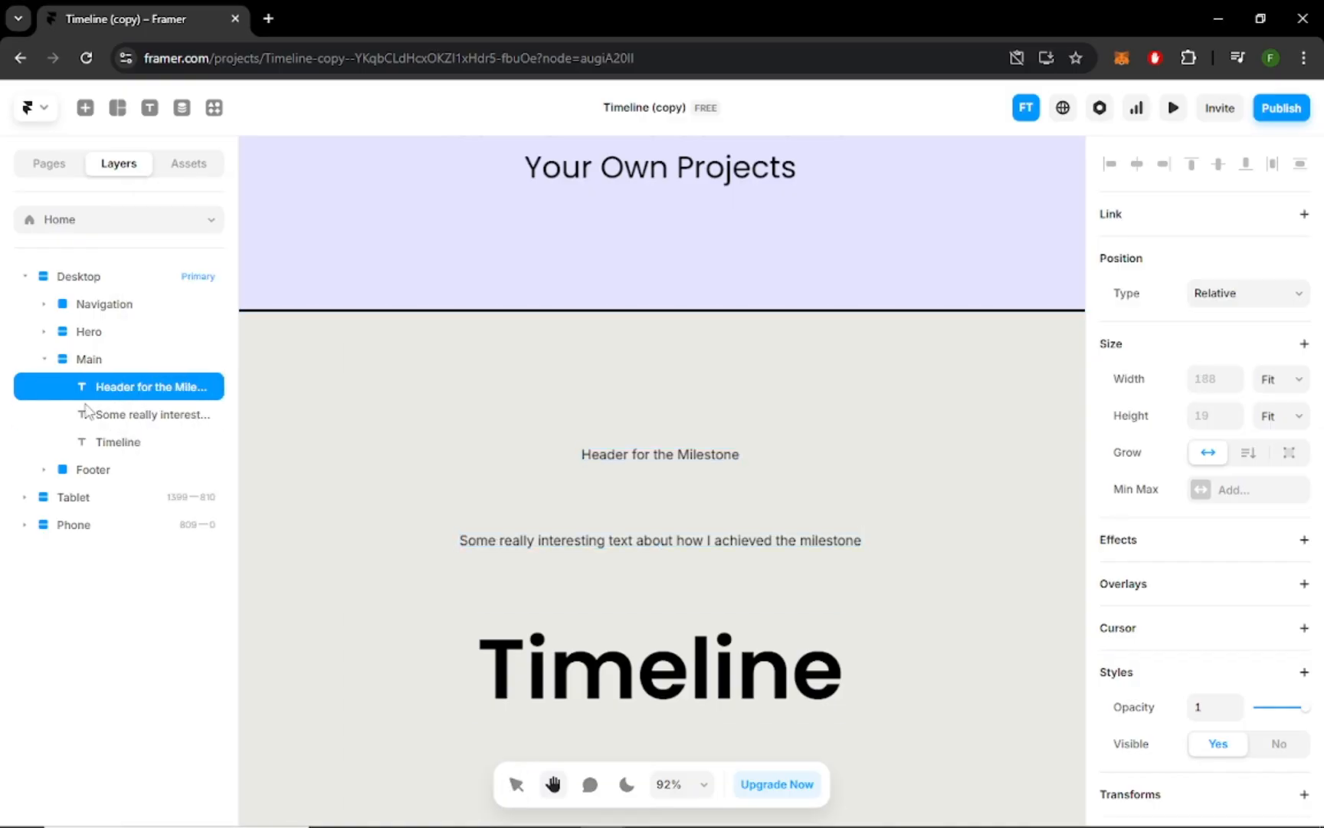
shift+click(67, 419)
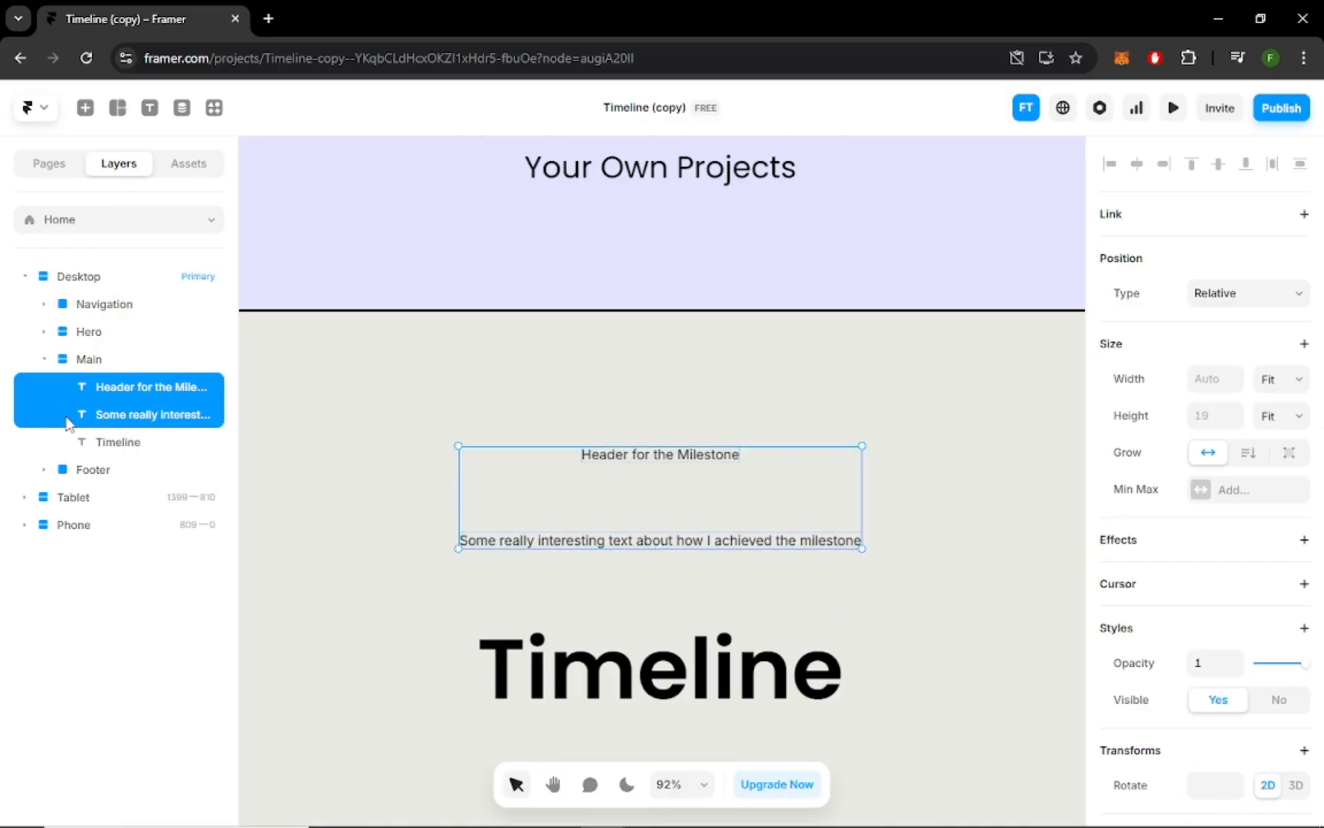
right_click(112, 403)
click(123, 767)
- Rename the stack holding the two milestone texts as "Content"
double_click(111, 387)
text(CONTENT)
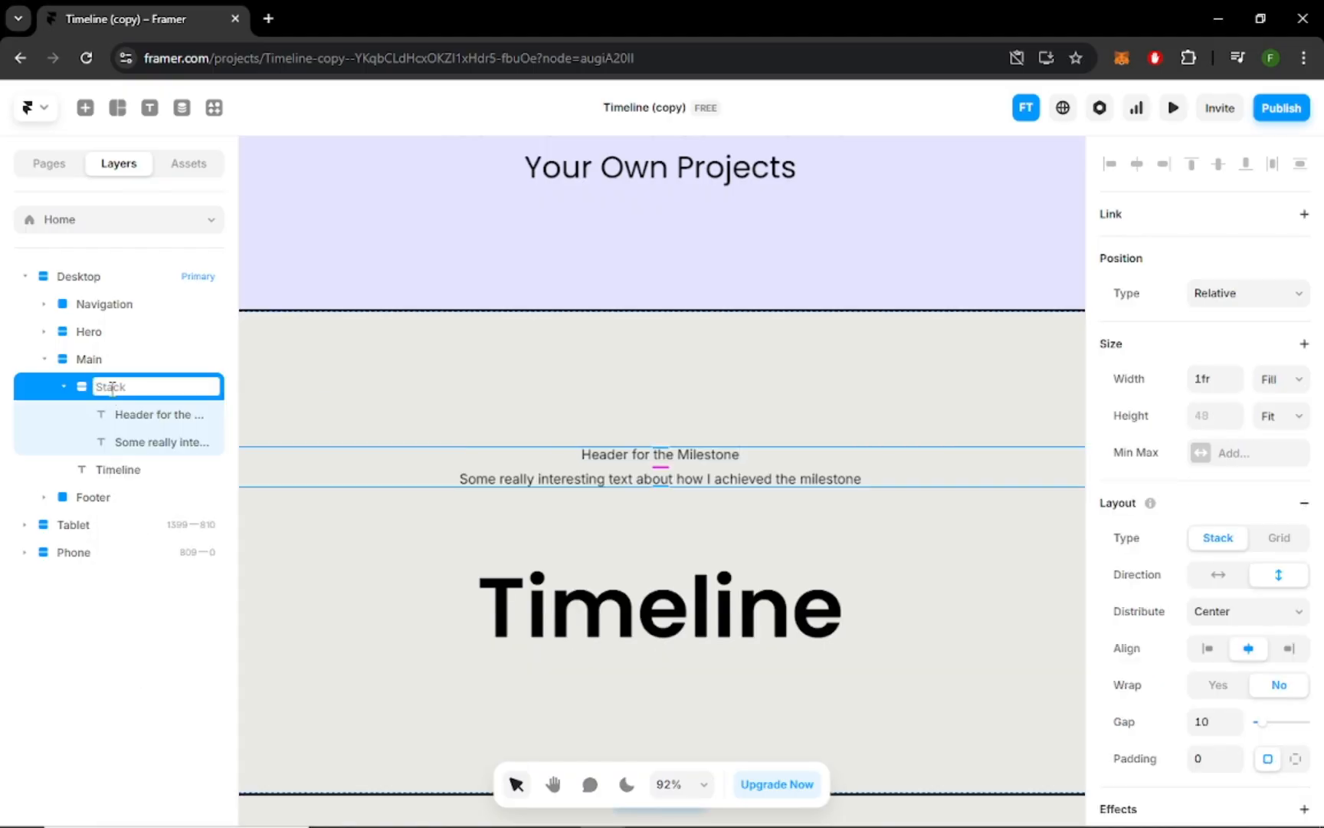
key(BackSpace)
key(BackSpace)
key(BackSpace)
key(BackSpace)
key(BackSpace)
key(BackSpace)
text(ontent)
key(Return)
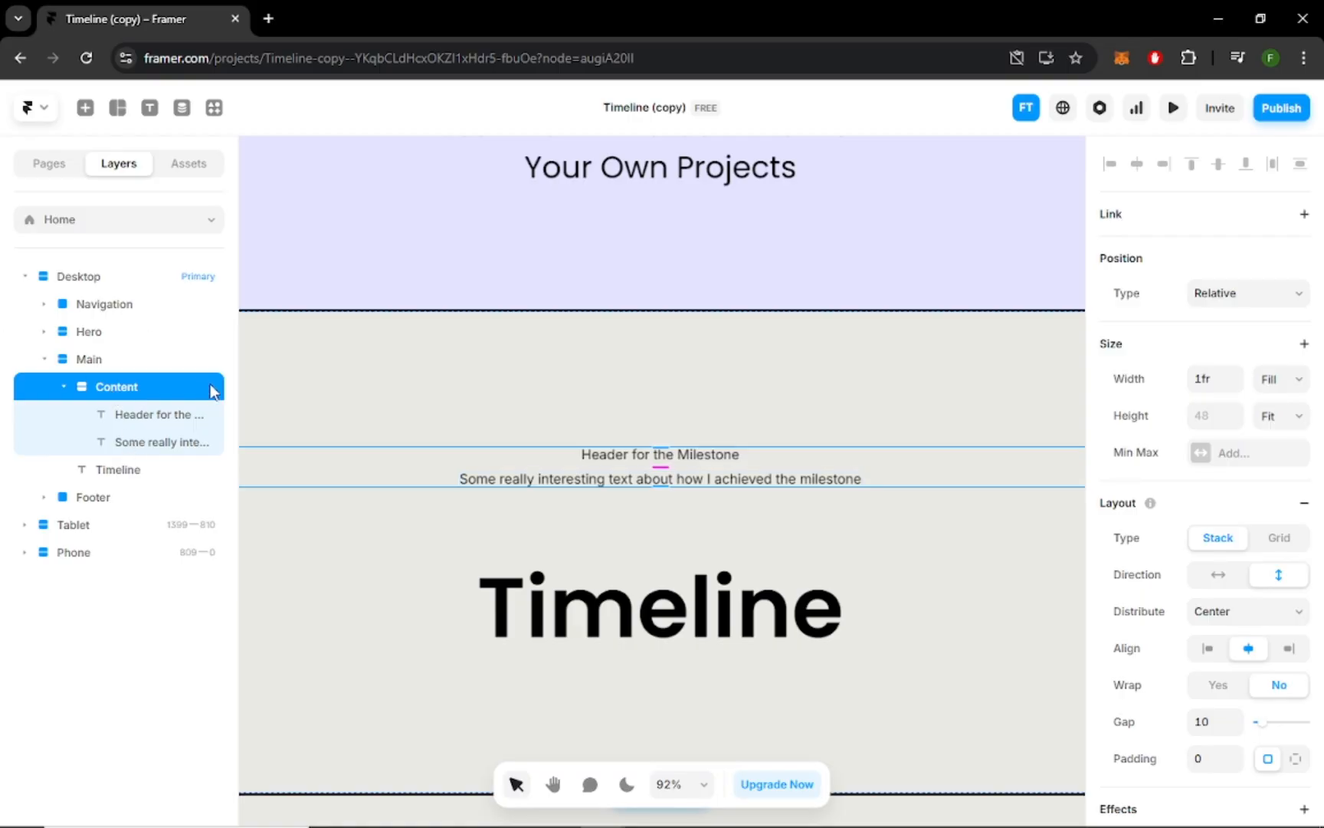
scroll(618, 591, down, 3)
key(s)
drag(618, 591, 719, 631)
scroll(715, 573, down, 4)
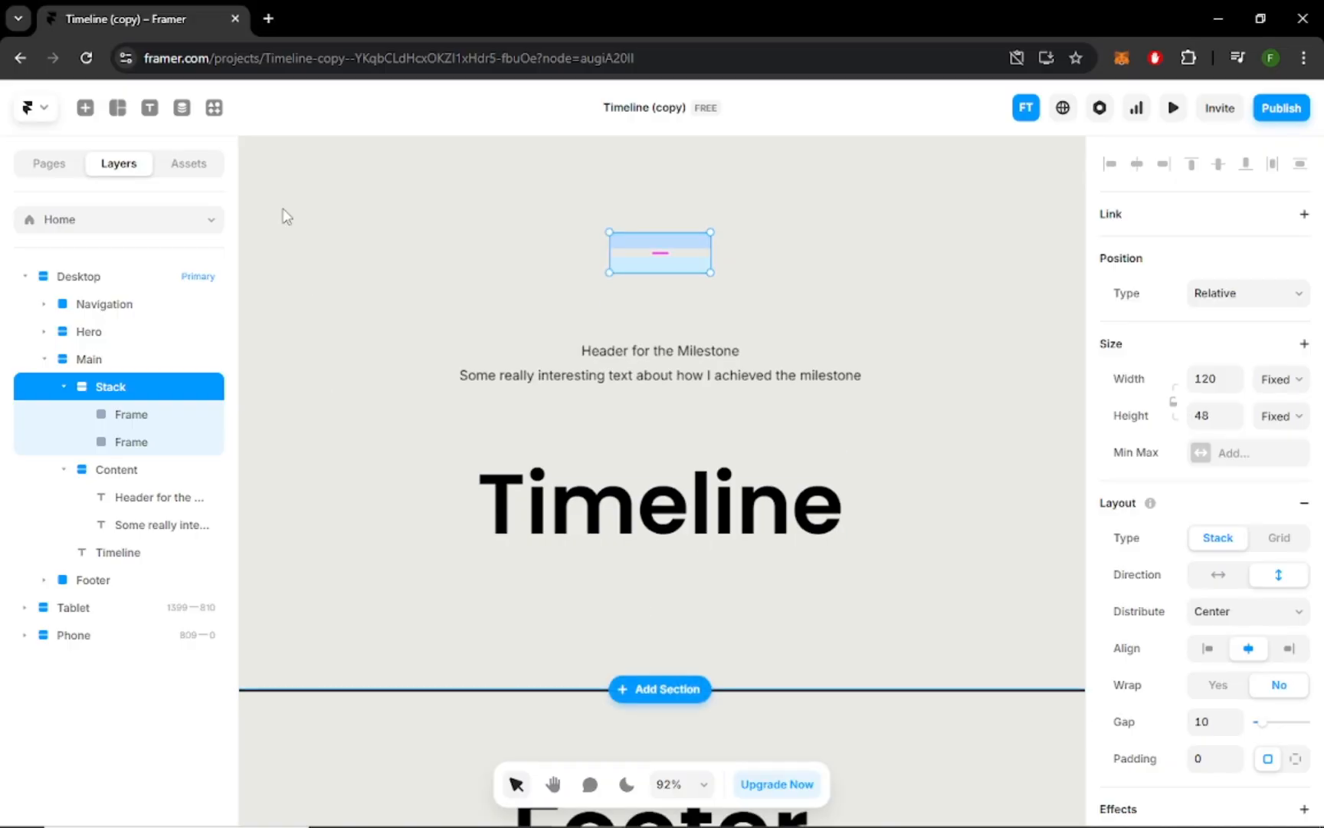
click(117, 108)
click(146, 212)
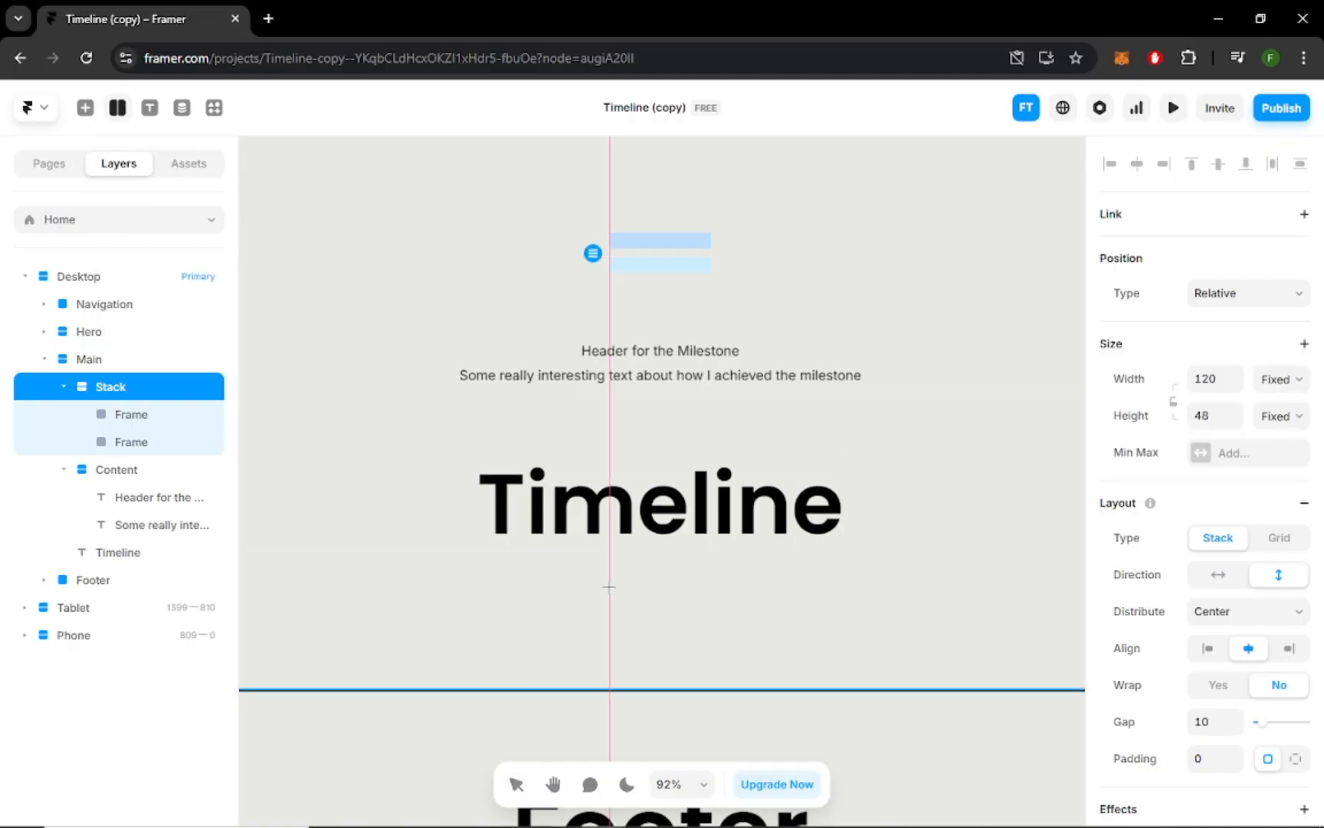
key(ctrl+z)
key(ctrl+z)
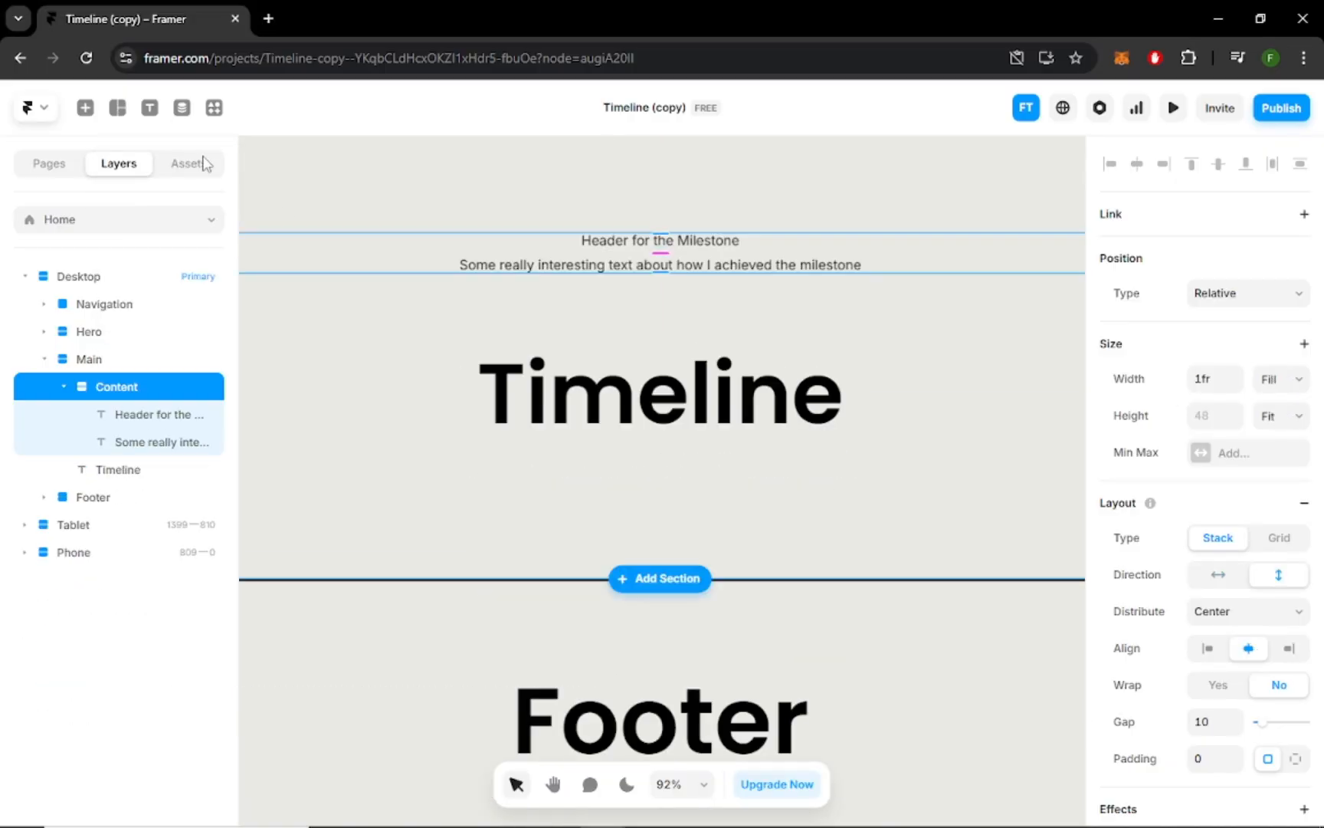
- Draw two horizontal stacks in Main above Content, the first about 224 × 87 and the second about 165 × 98
click(115, 111)
click(144, 215)
drag(597, 455, 786, 529)
scroll(725, 534, down, 1)
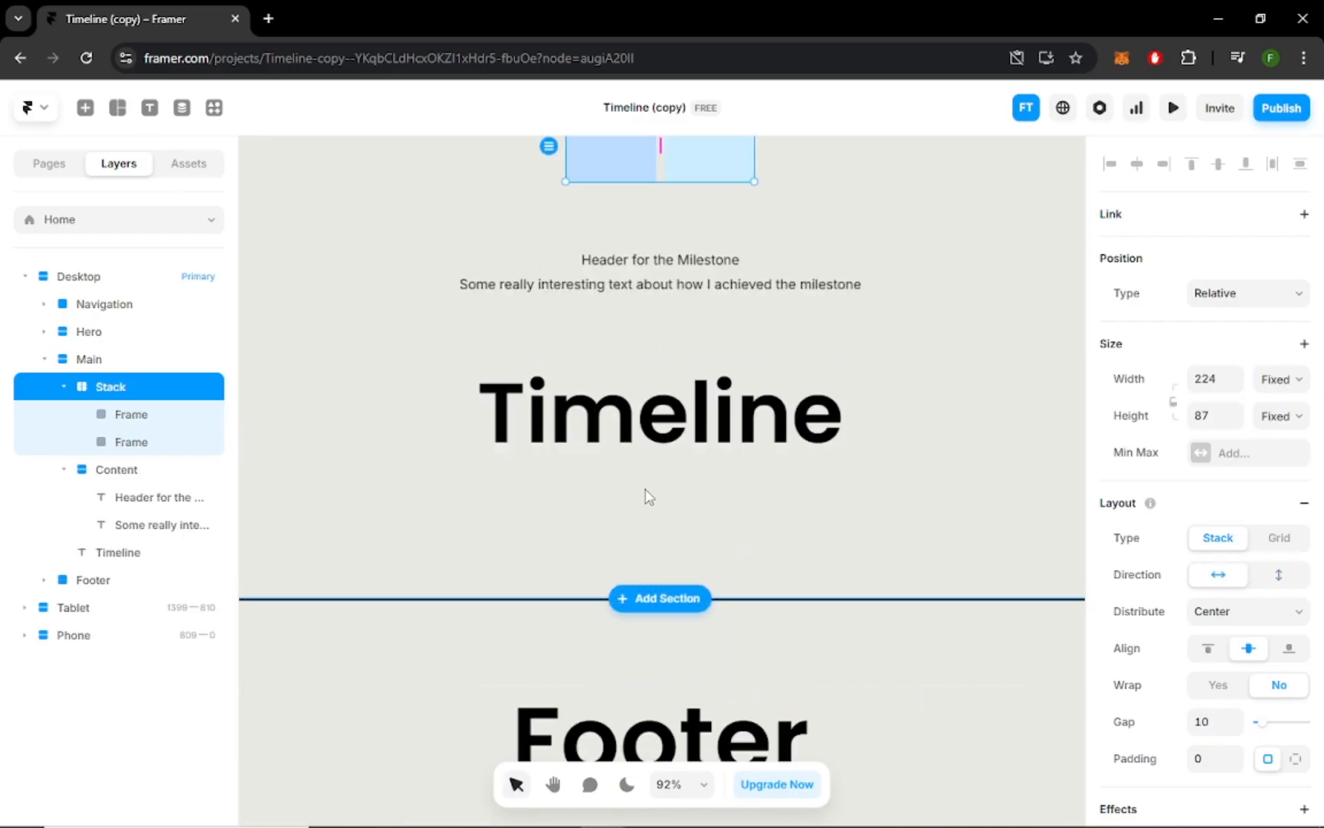
key(s)
drag(611, 476, 751, 558)
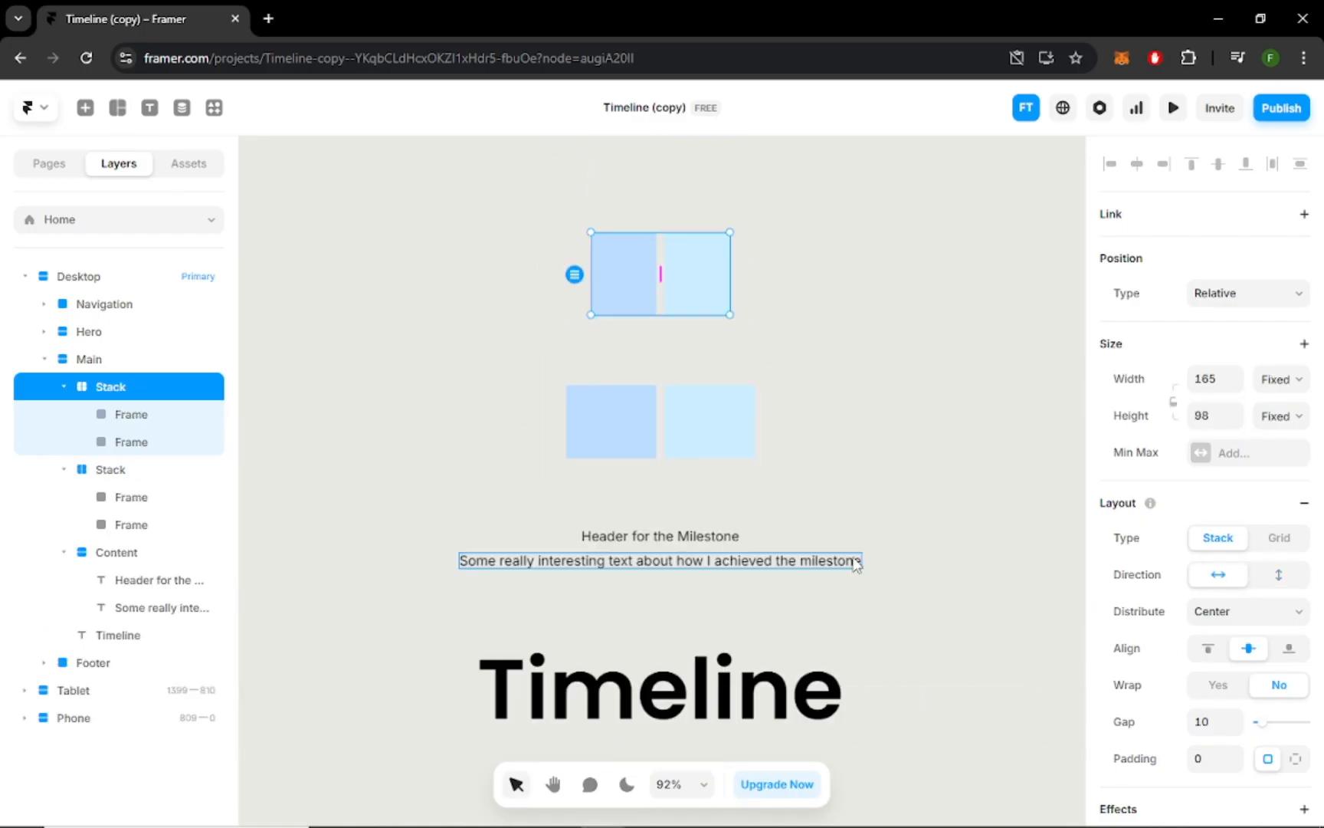
- Rename the upper new stack as "Progress bar" and the lower one as "Spacer"
double_click(114, 387)
text(Progress bar)
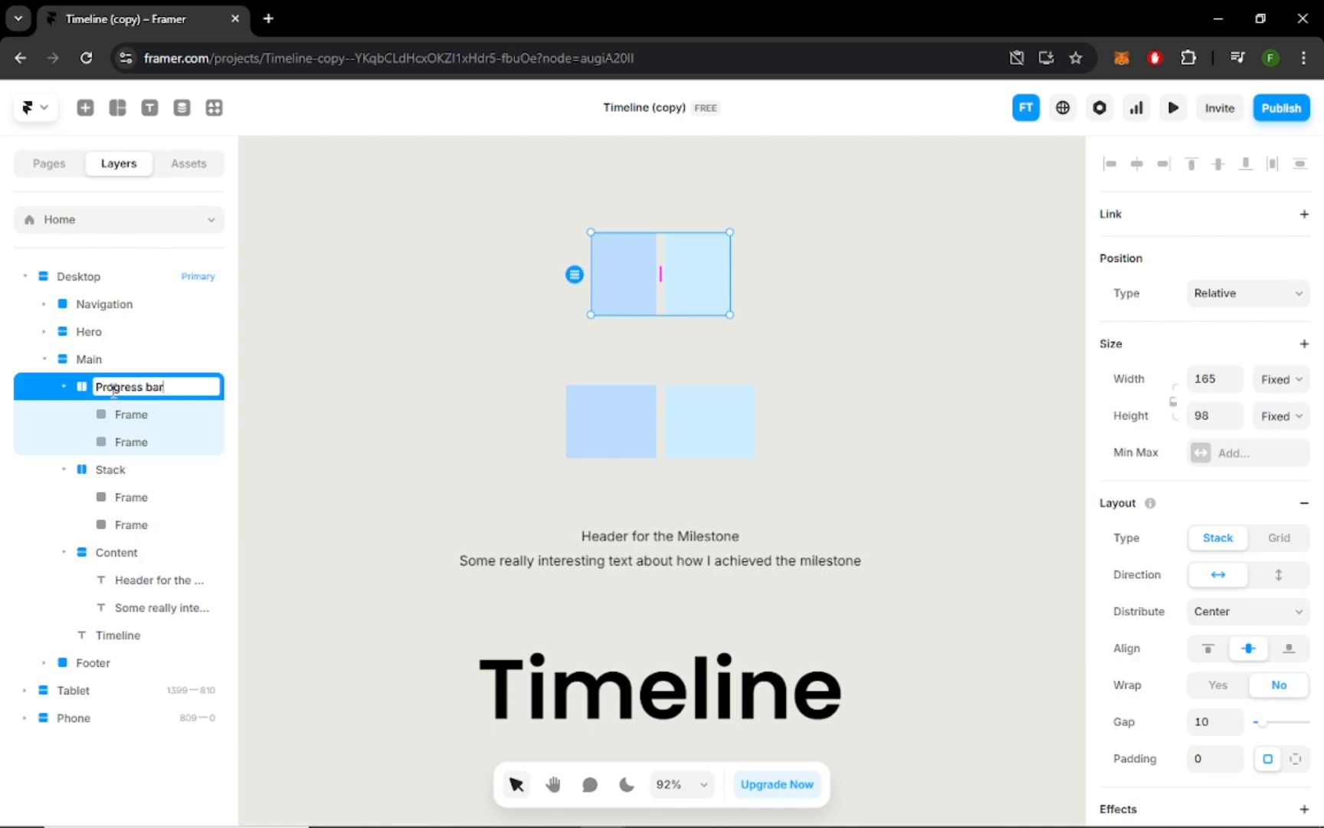
double_click(118, 469)
text(Spacer)
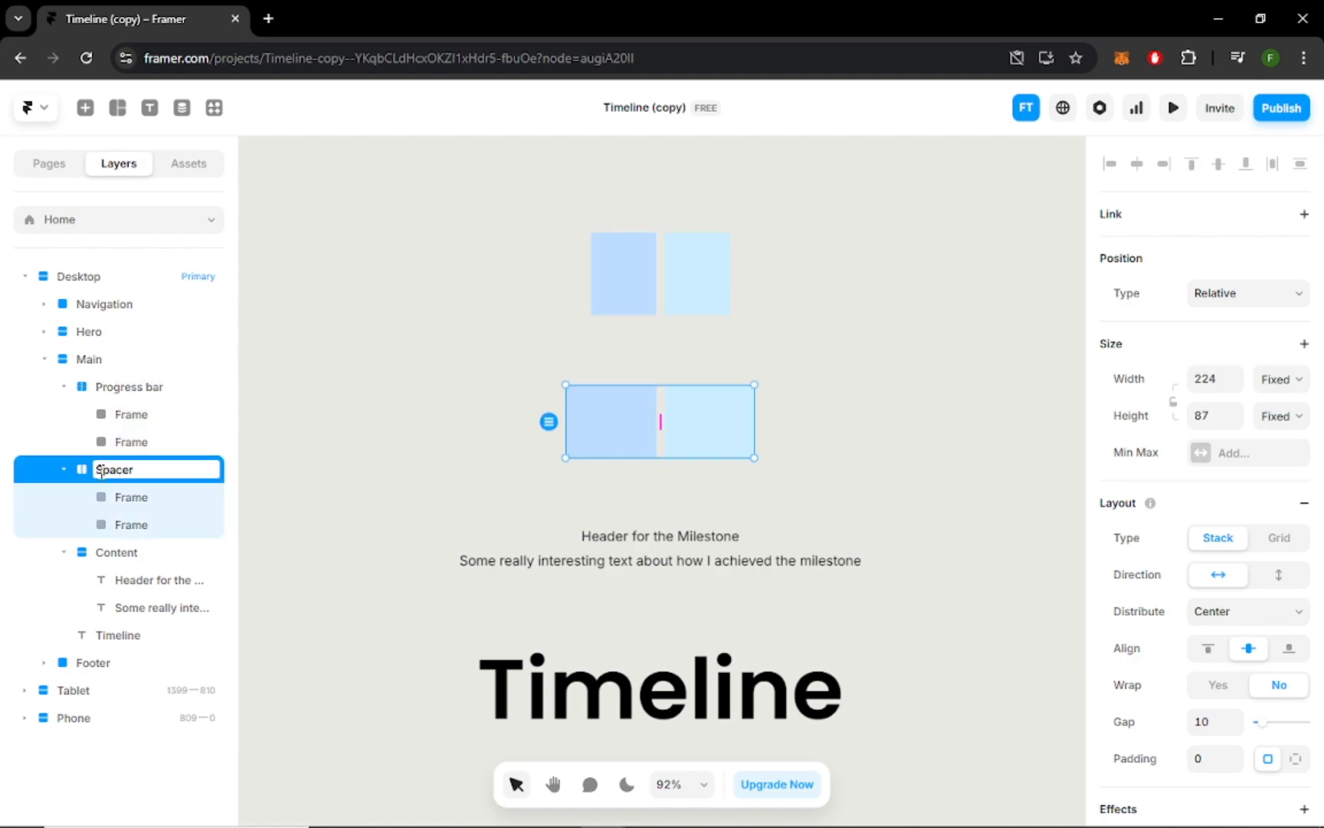
- Delete both placeholder frames inside the Spacer stack
right_click(158, 498)
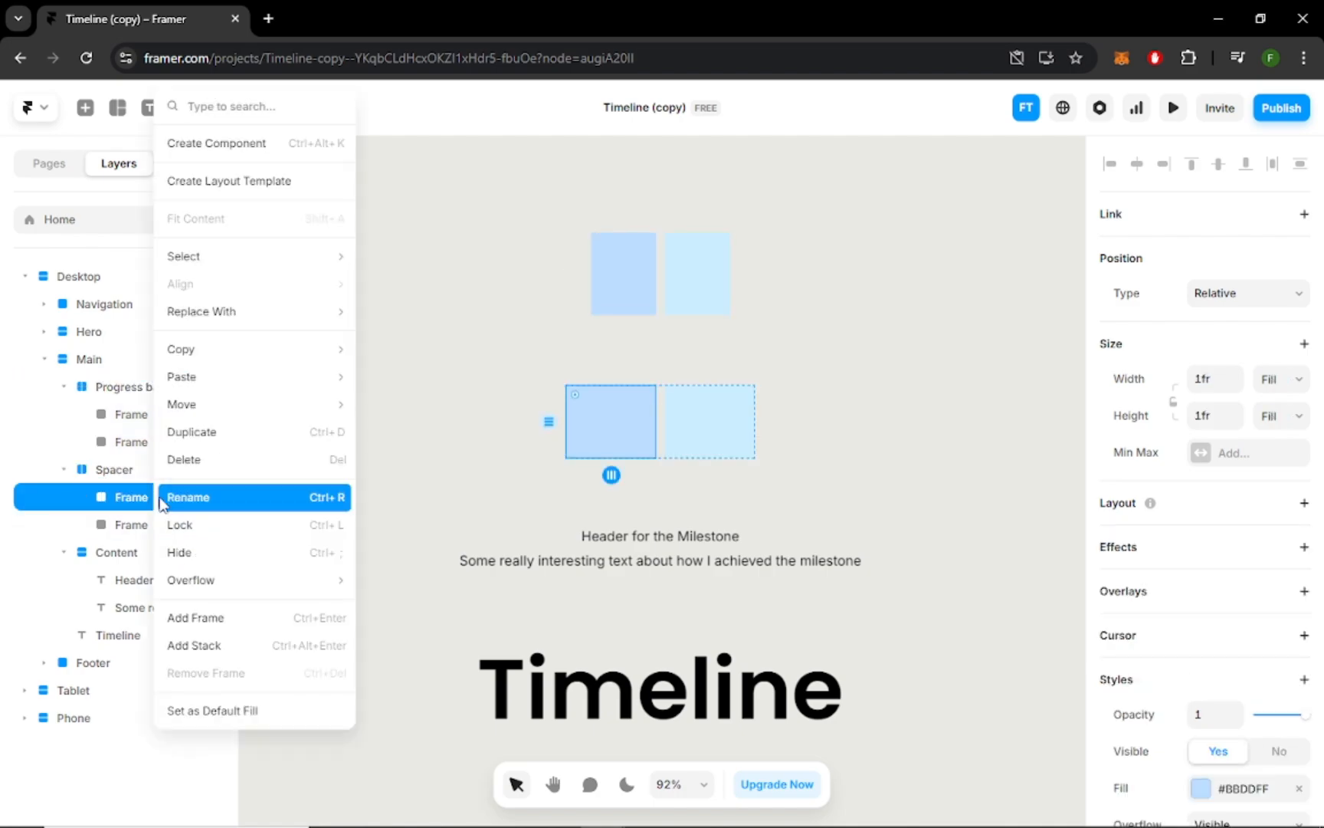
click(183, 459)
click(146, 498)
key(Delete)
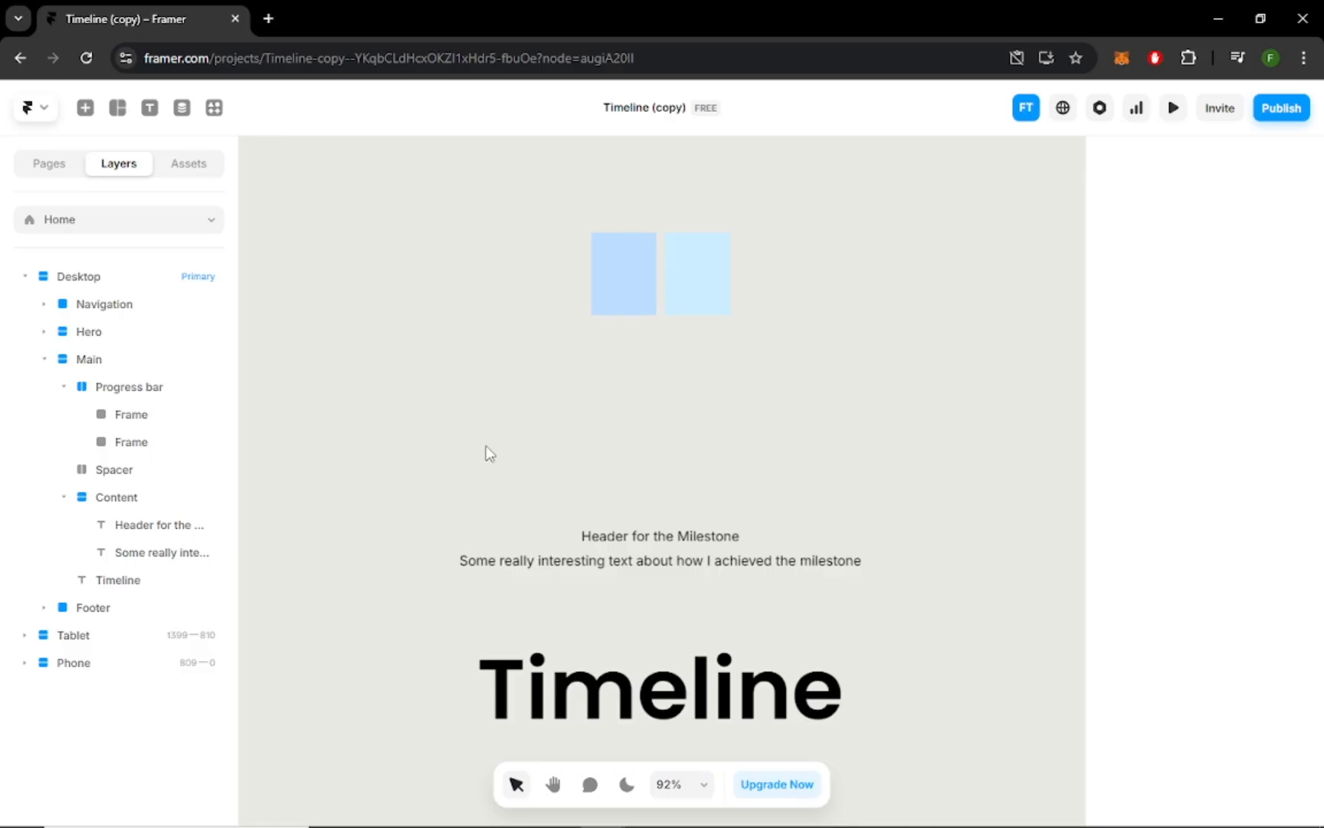
- Reorder the layers in Main as Timeline heading, Content, Progress bar and Spacer
click(122, 469)
drag(142, 473, 207, 503)
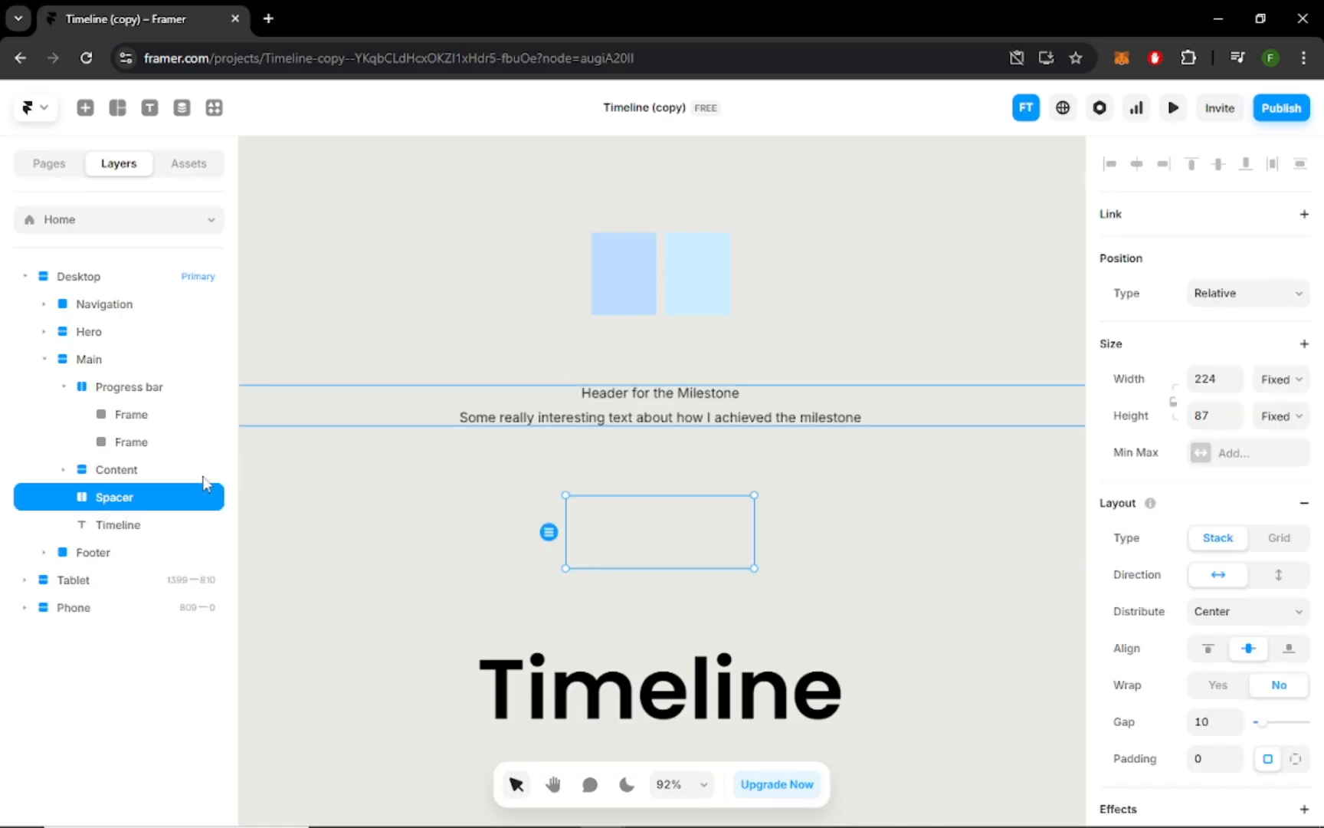
click(64, 386)
drag(84, 386, 149, 383)
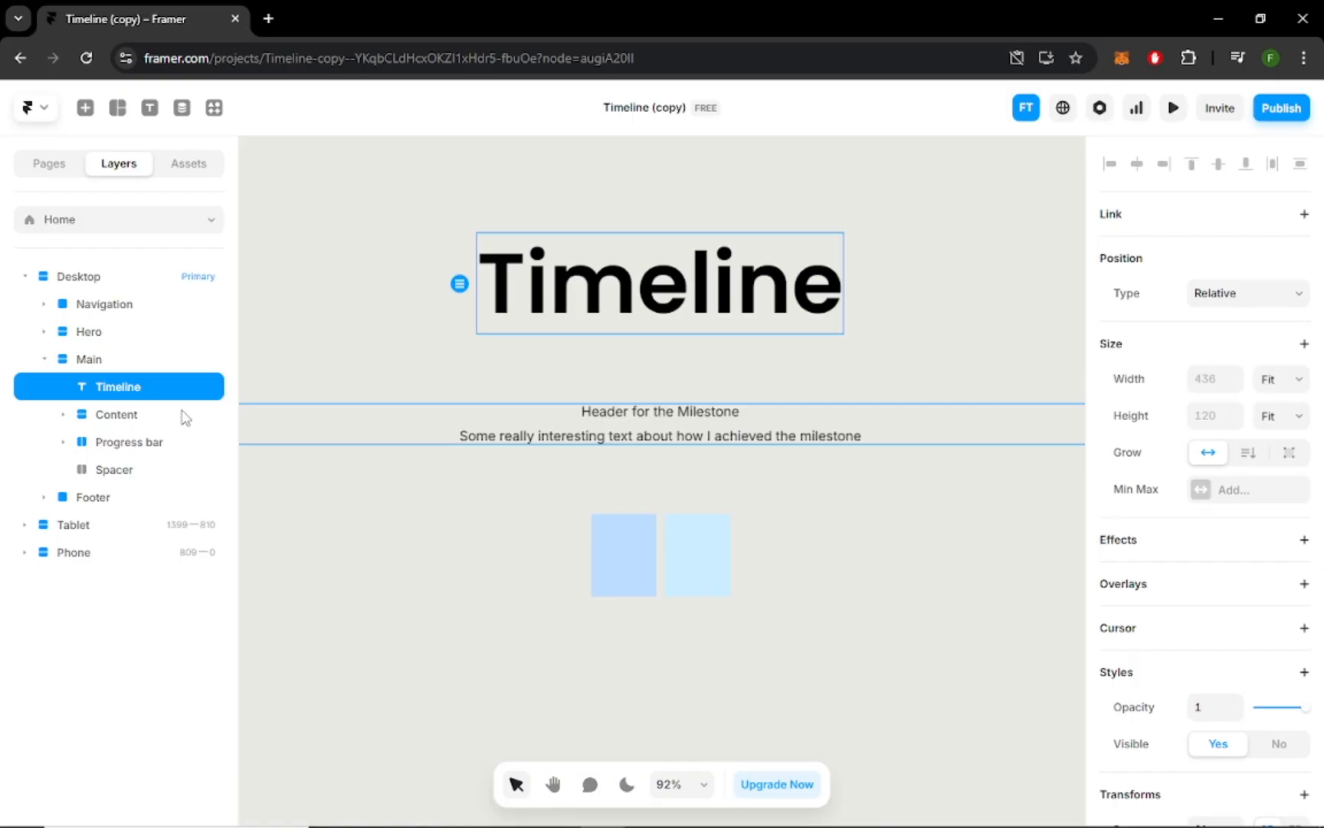
- Wrap Content, Progress bar and Spacer in a new stack and name it "Timeline Row"
click(162, 415)
shift+click(154, 467)
right_click(153, 467)
click(184, 769)
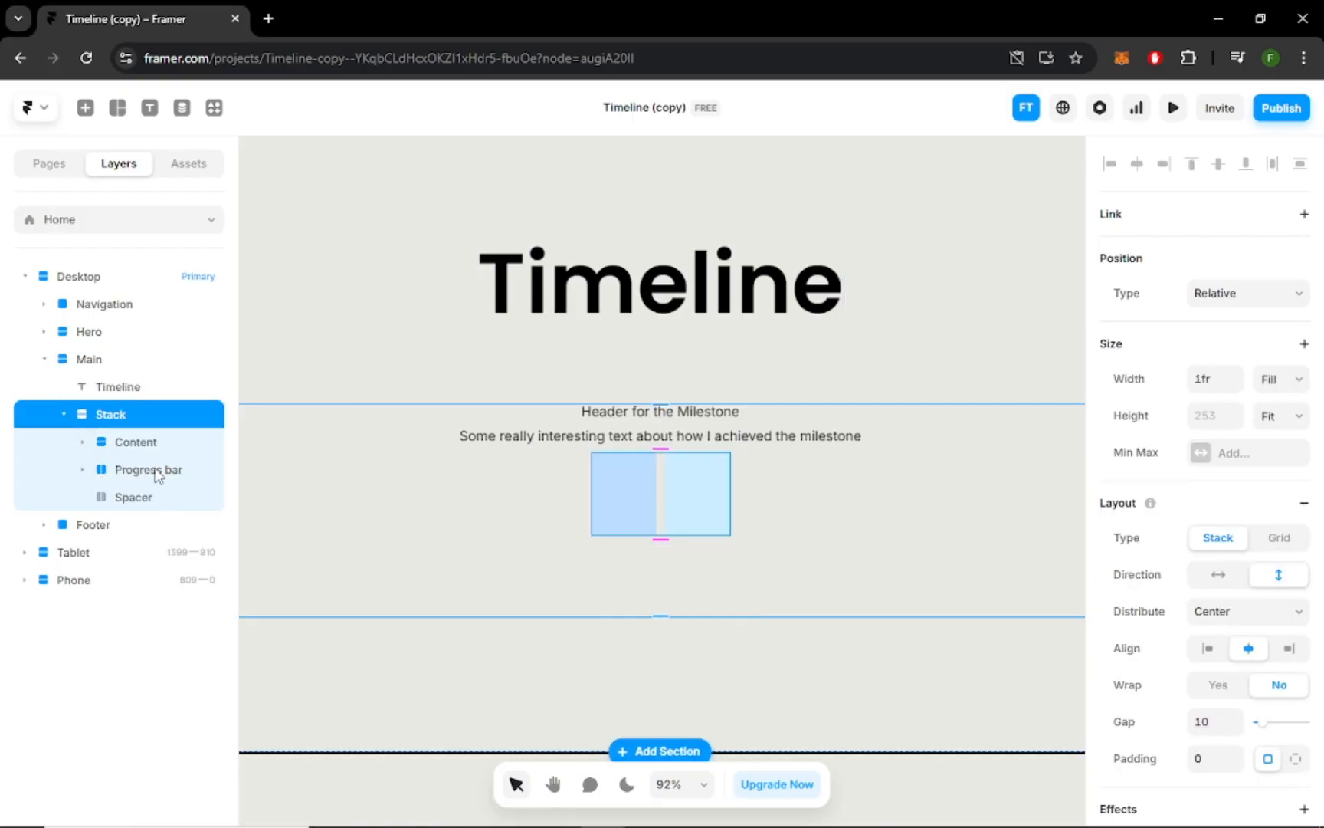
double_click(127, 416)
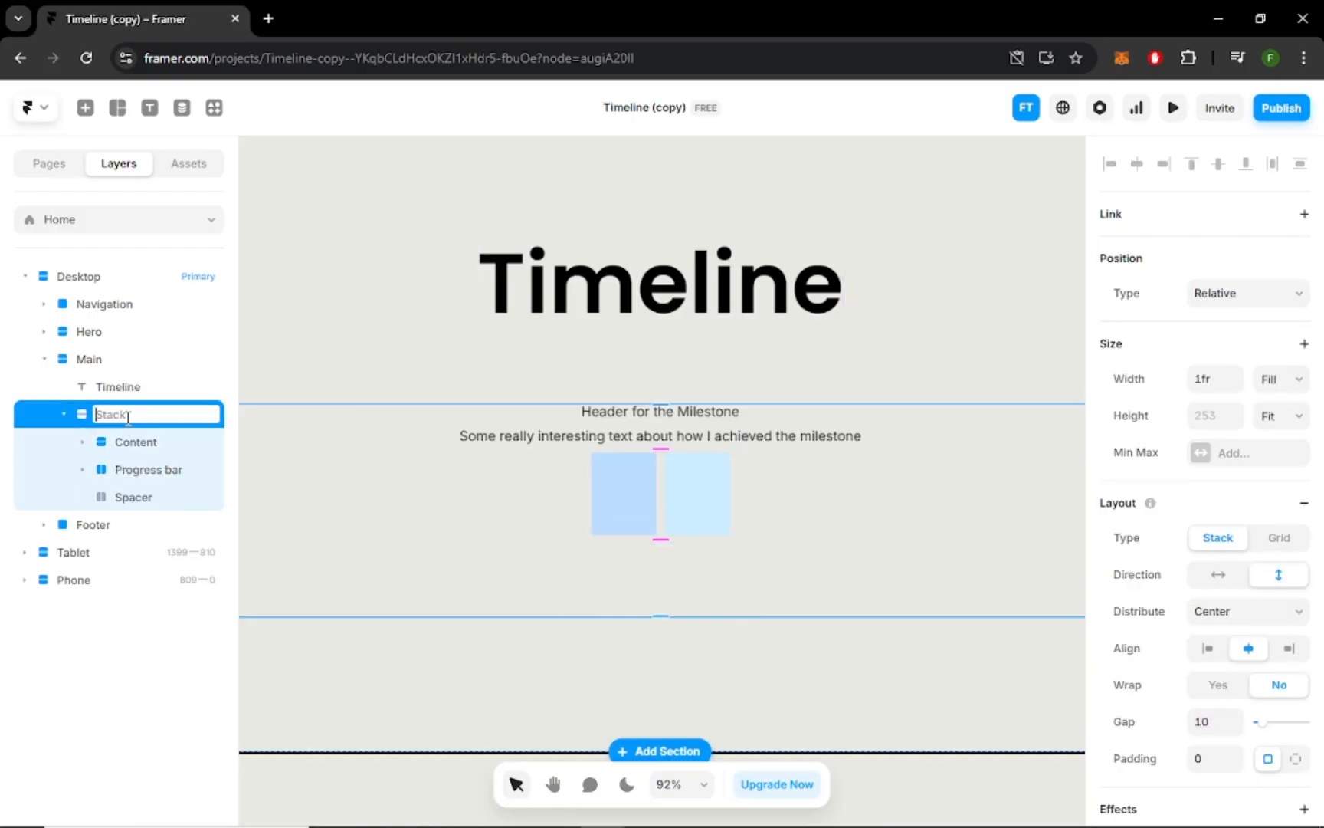
text(Timeline Row)
key(Return)
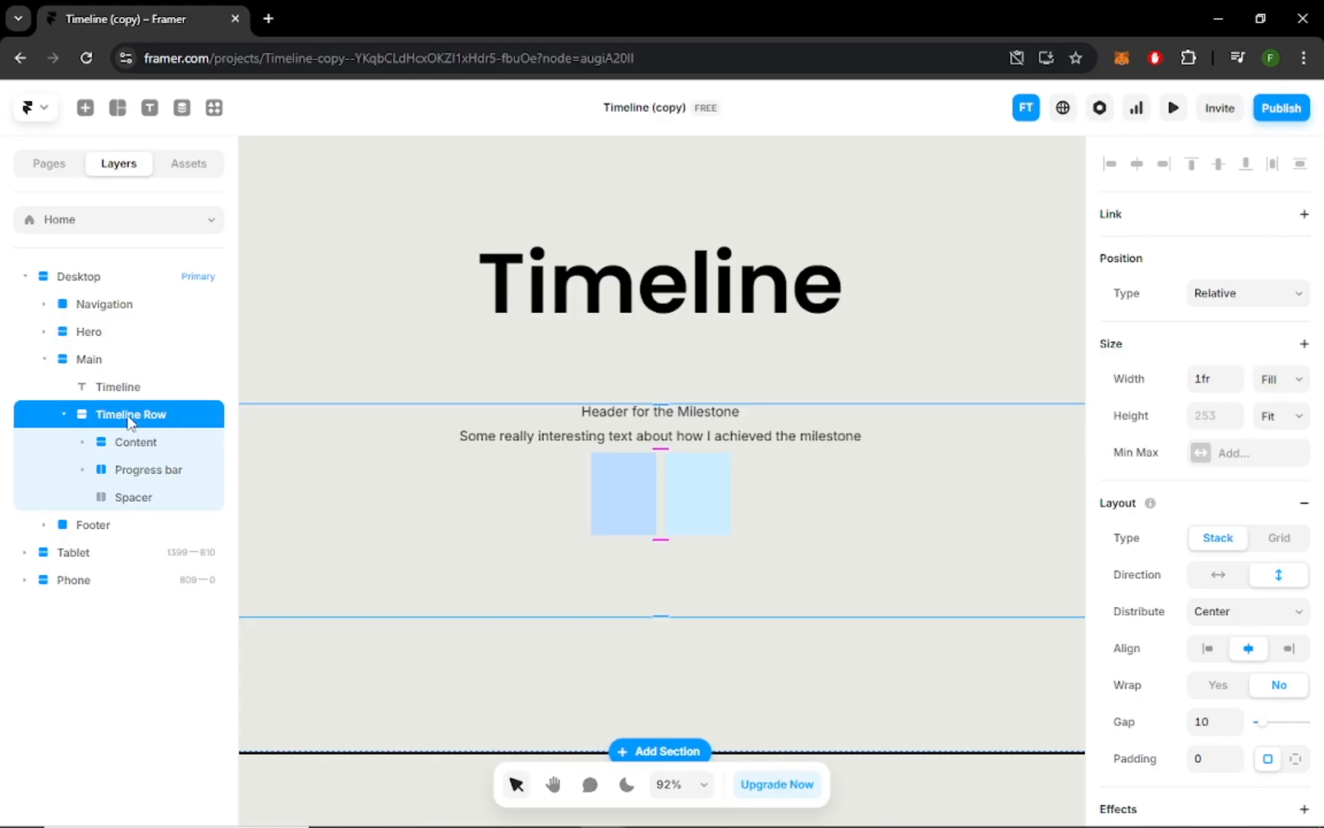
- Set the Timeline Row stack's layout direction to horizontal
click(1218, 575)
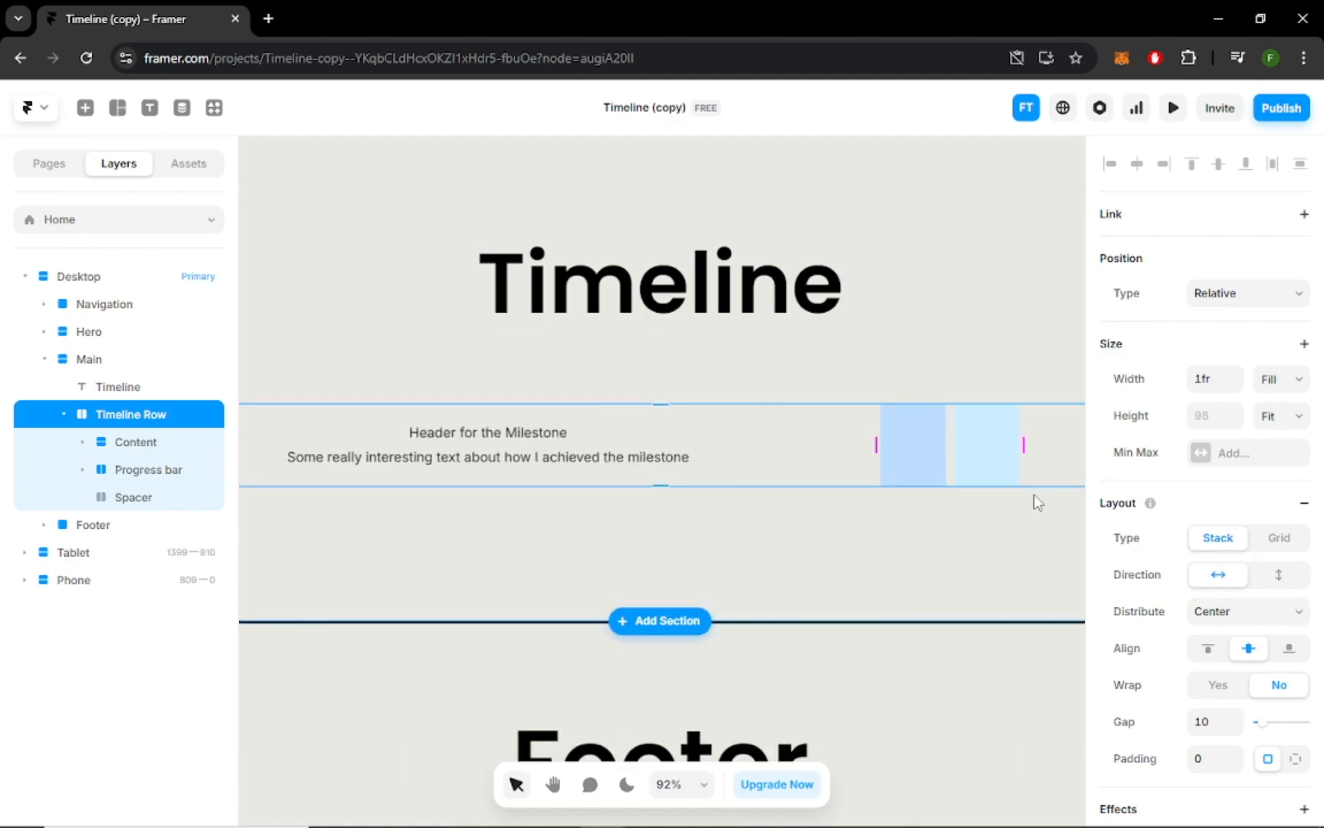
scroll(857, 503, down, 2)
scroll(857, 503, up, 2)
scroll(857, 504, down, 1)
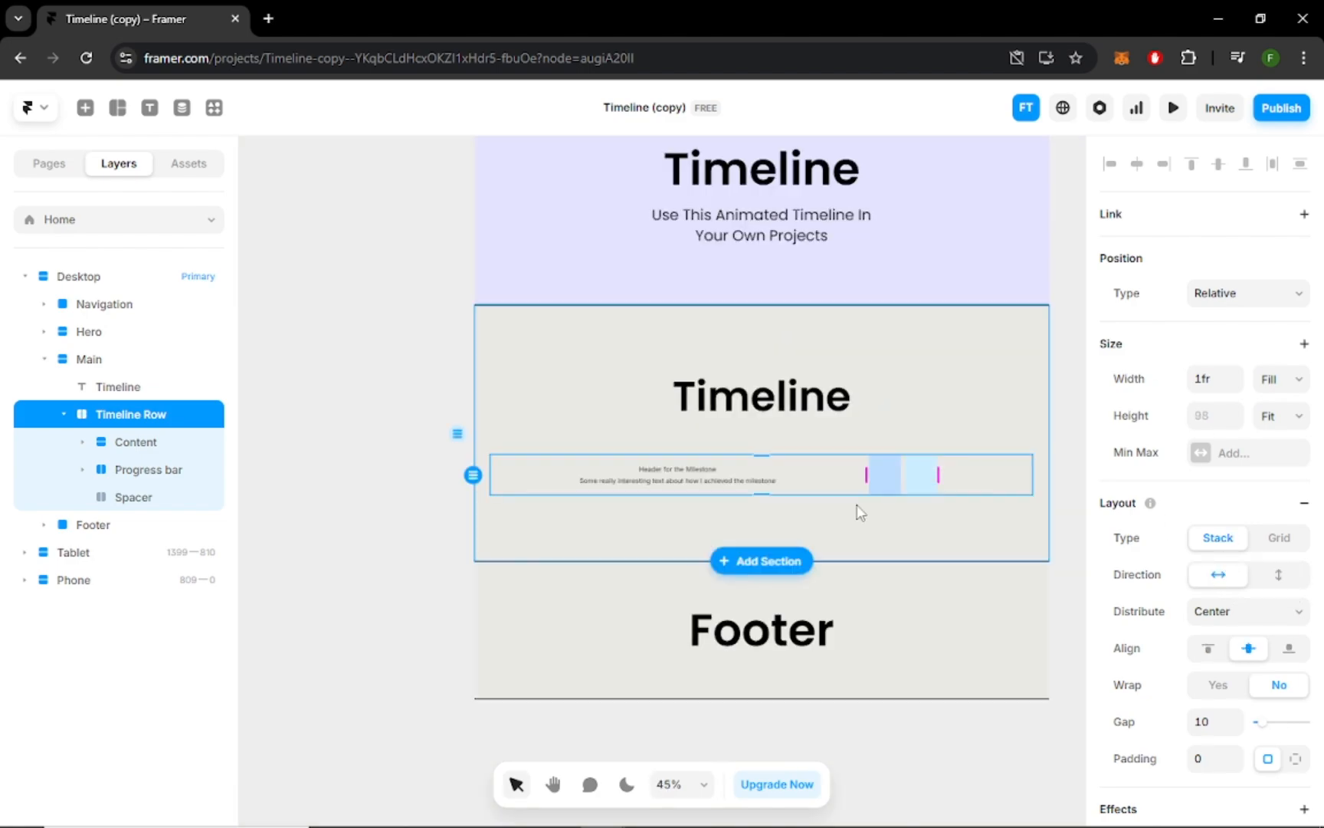
- Set the Content stack's width to 45% relative
scroll(976, 428, left, 1)
scroll(942, 436, right, 2)
click(148, 447)
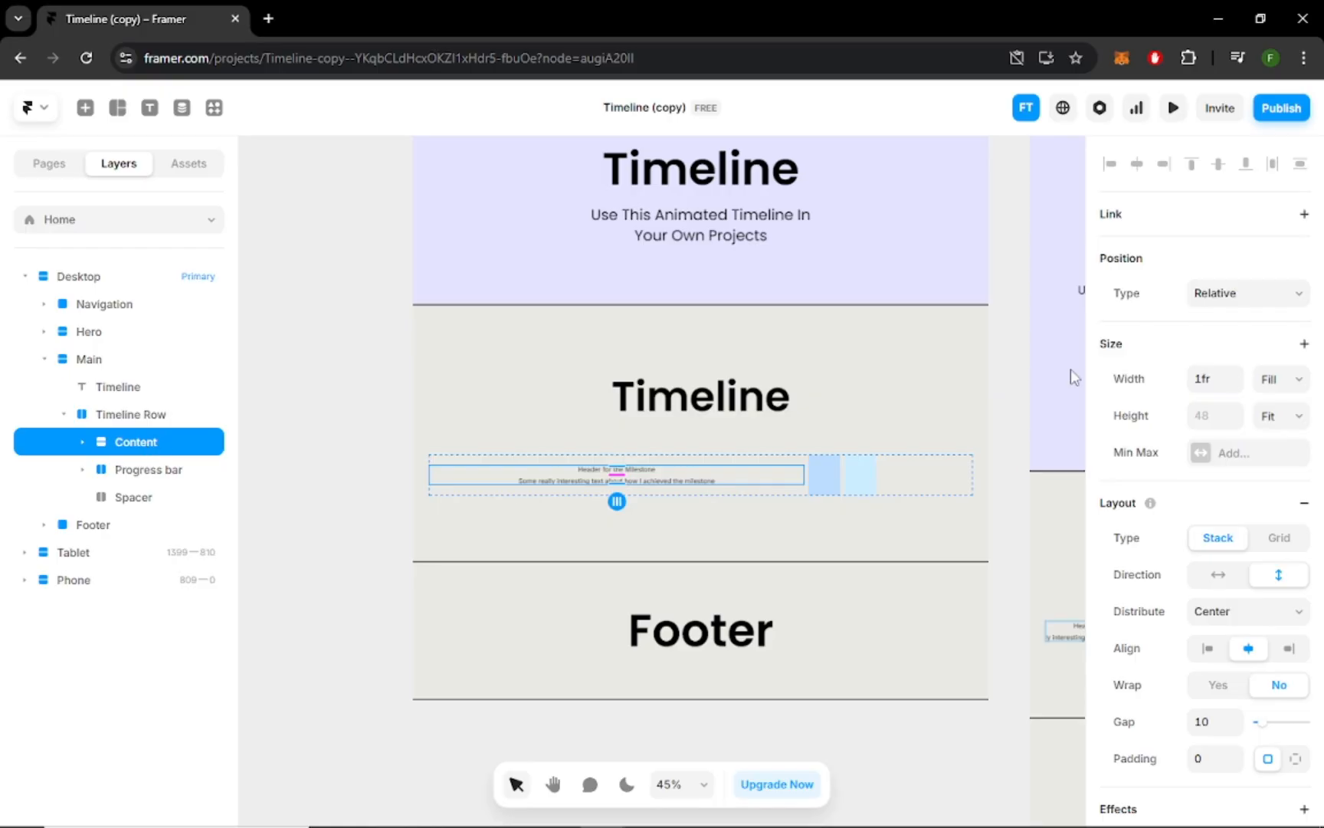
click(1214, 379)
text(45)
click(1281, 379)
click(1279, 423)
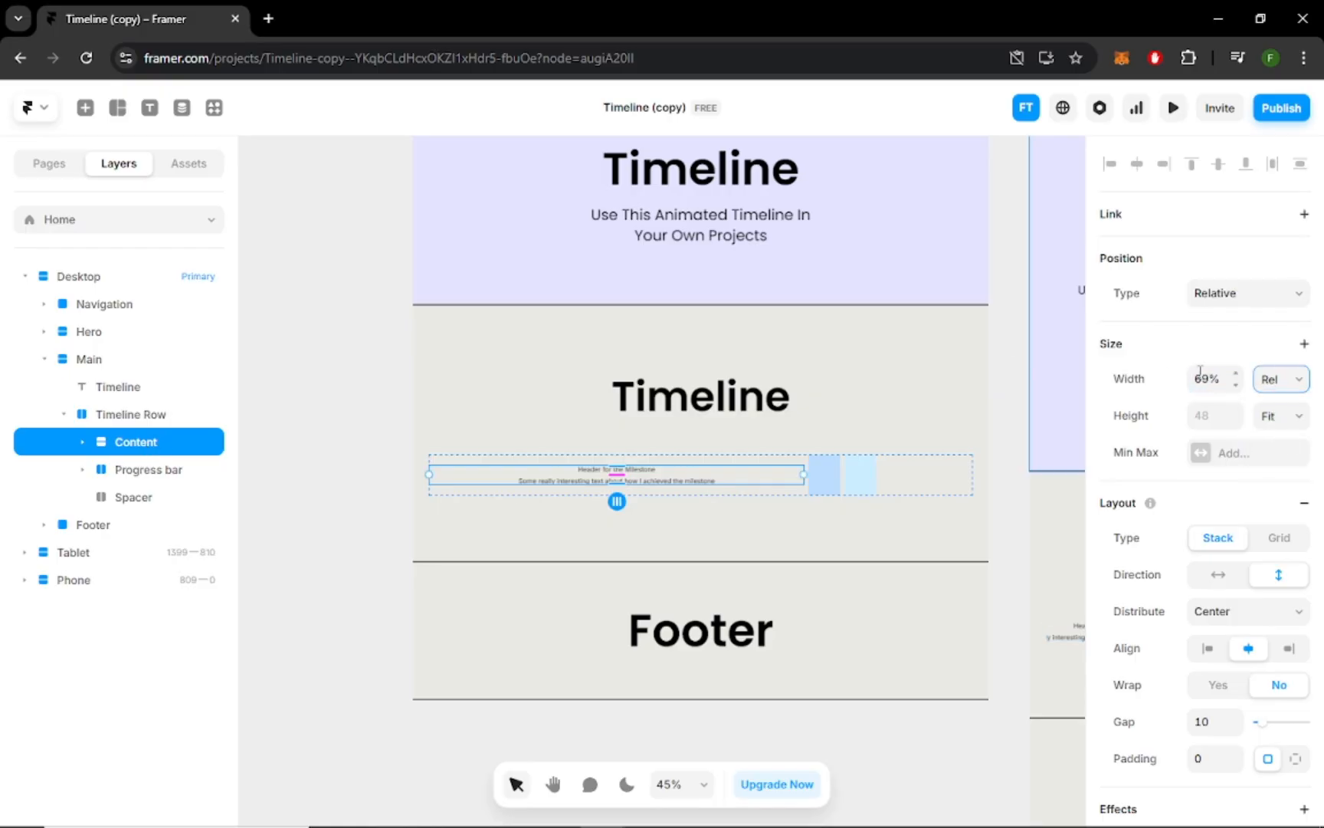
click(1208, 378)
text(45)
key(Return)
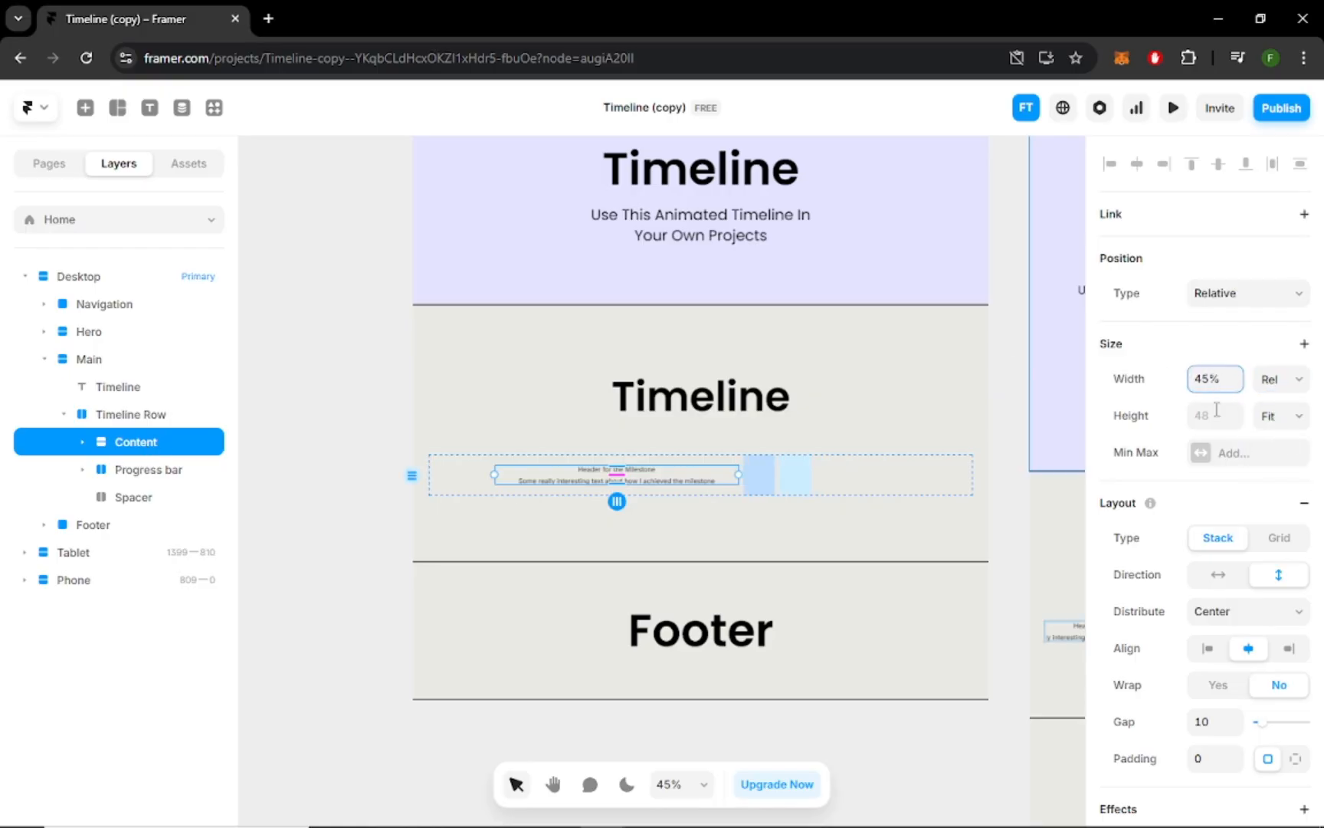
- Give the Content stack a padding of 24 and the Purple fill style
scroll(1221, 541, down, 3)
click(1212, 576)
text(24)
scroll(1276, 602, down, 4)
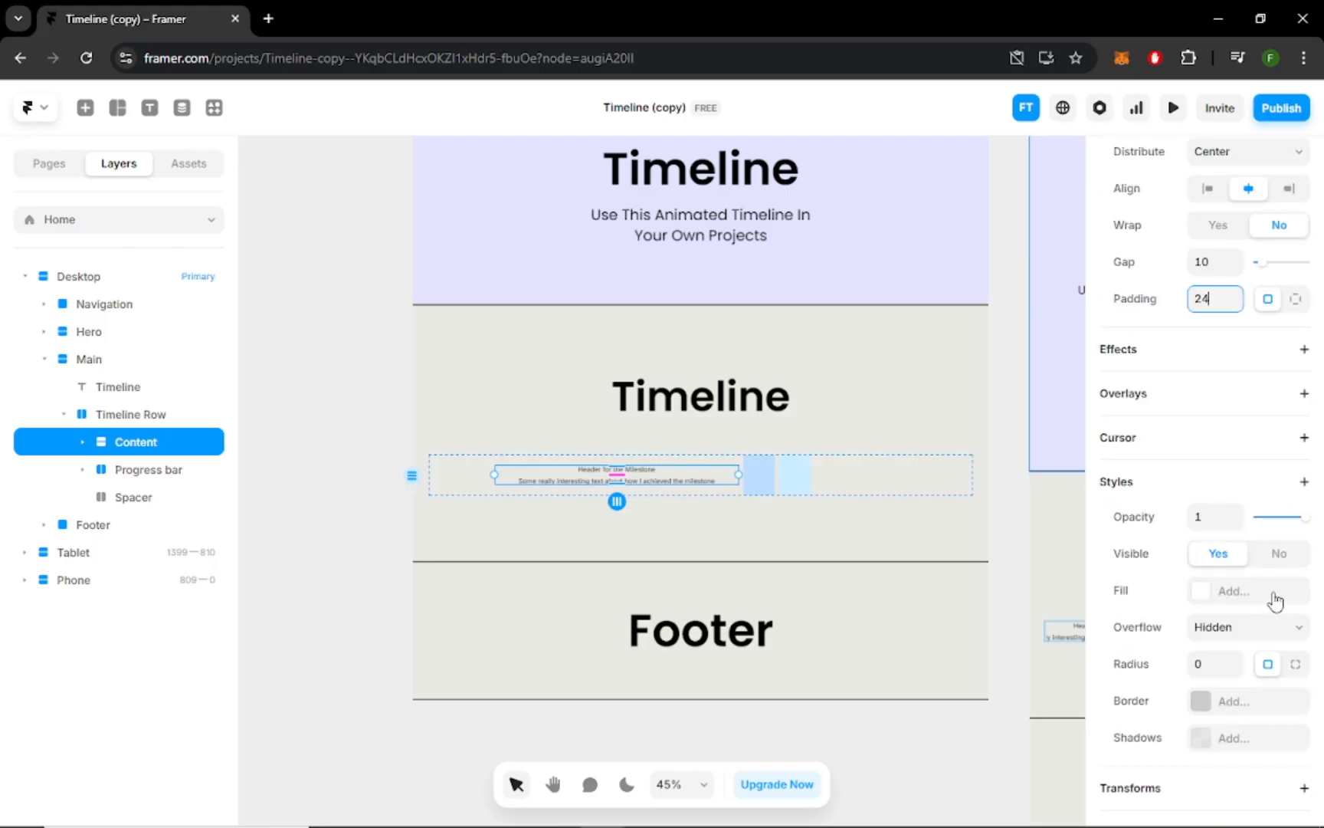
click(1275, 596)
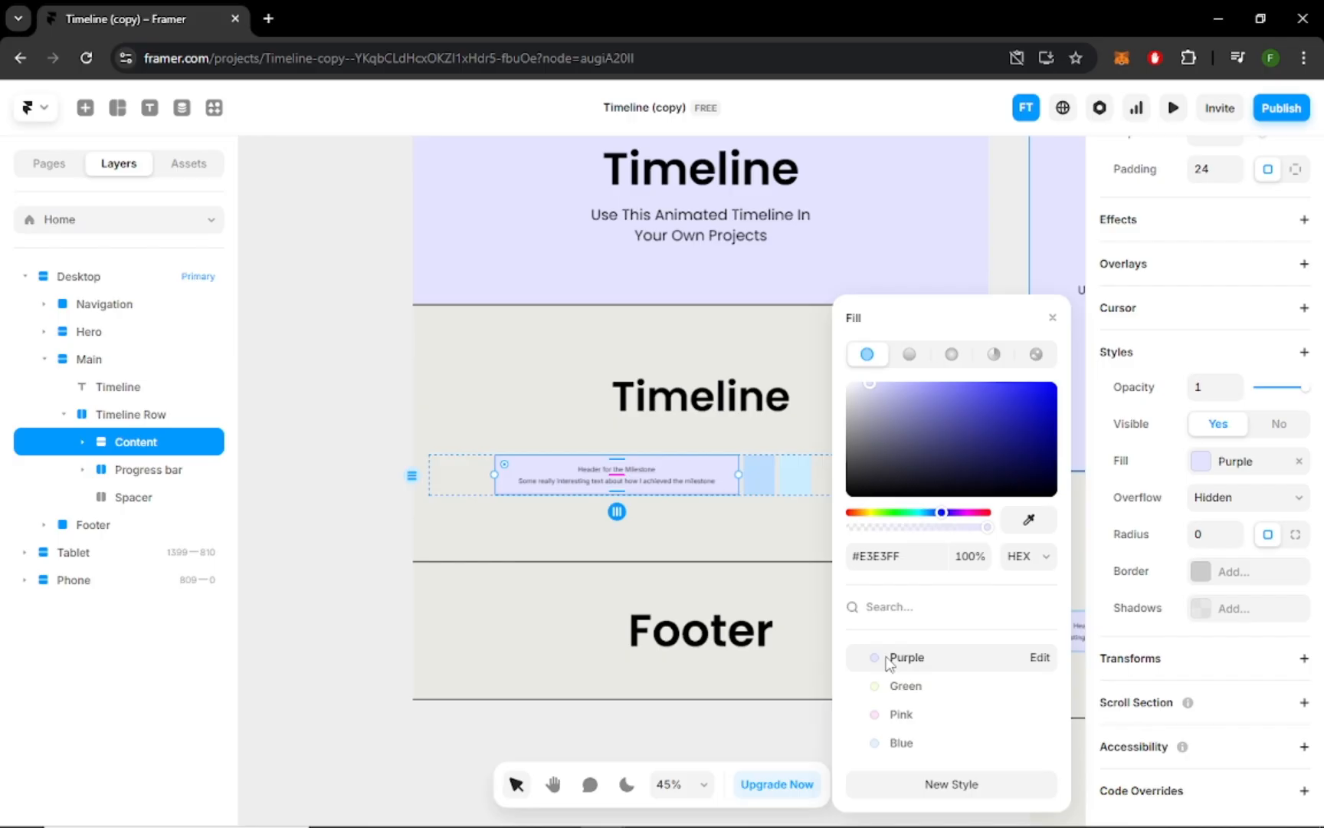
- Round the Content stack's corners with a radius of 16 and add a solid #222222 border of width 1
click(1205, 533)
text(1)
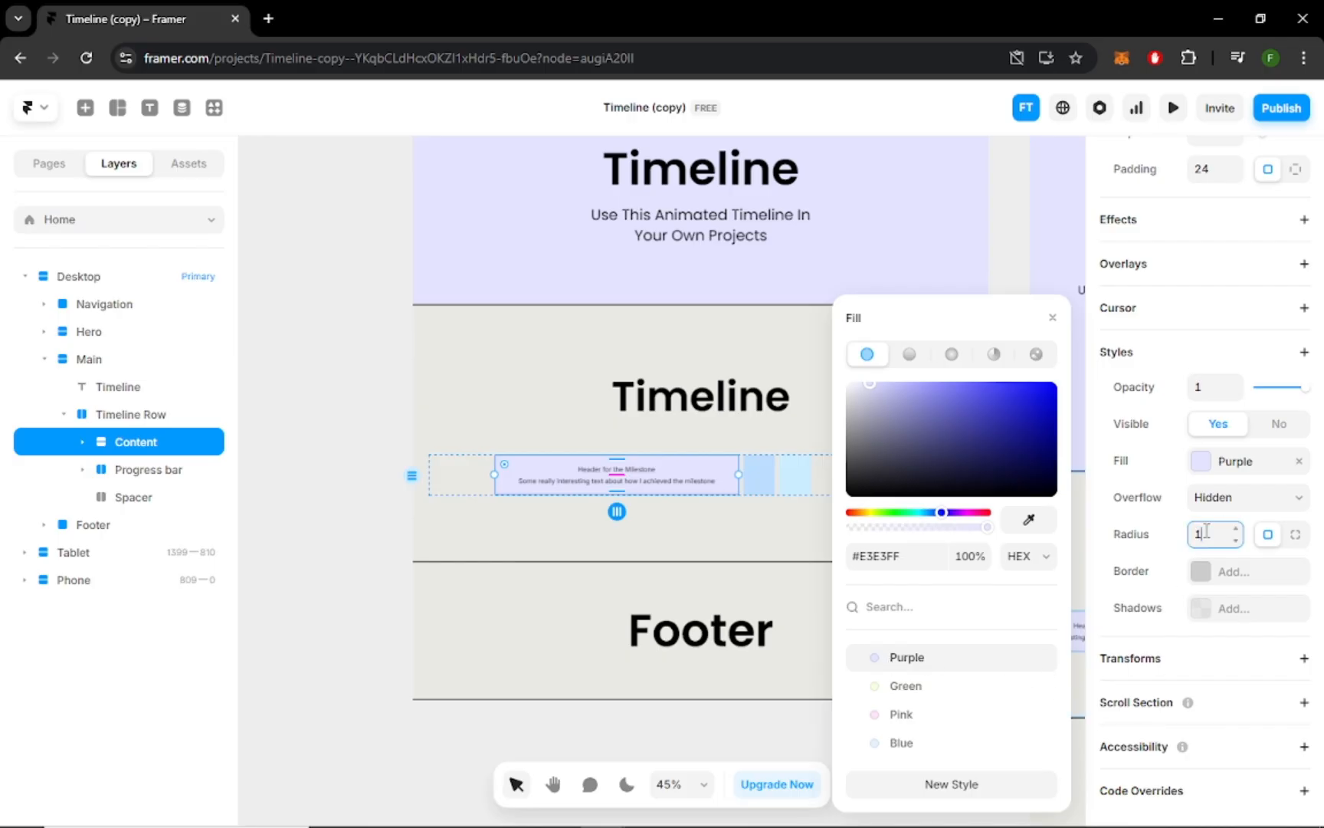
text(6)
click(1211, 571)
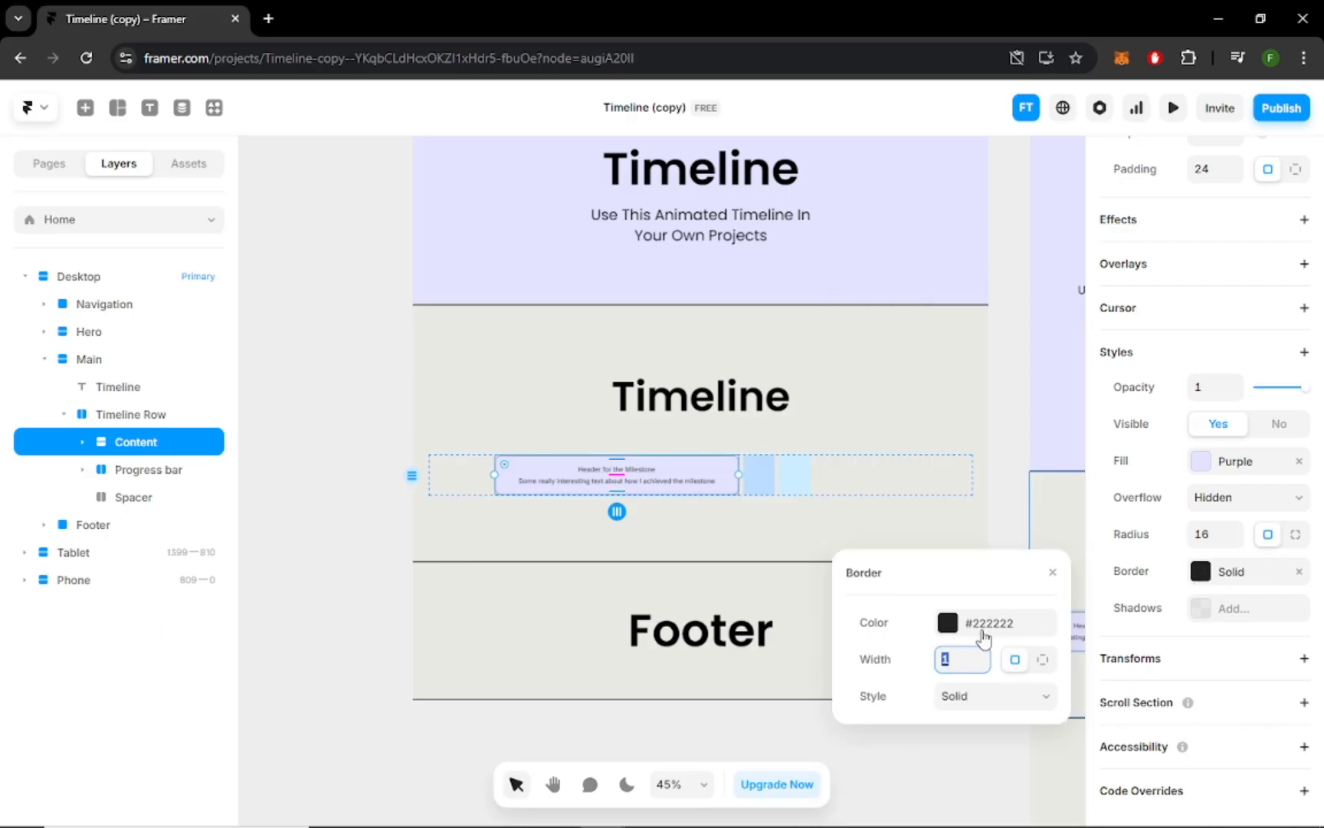
click(1053, 572)
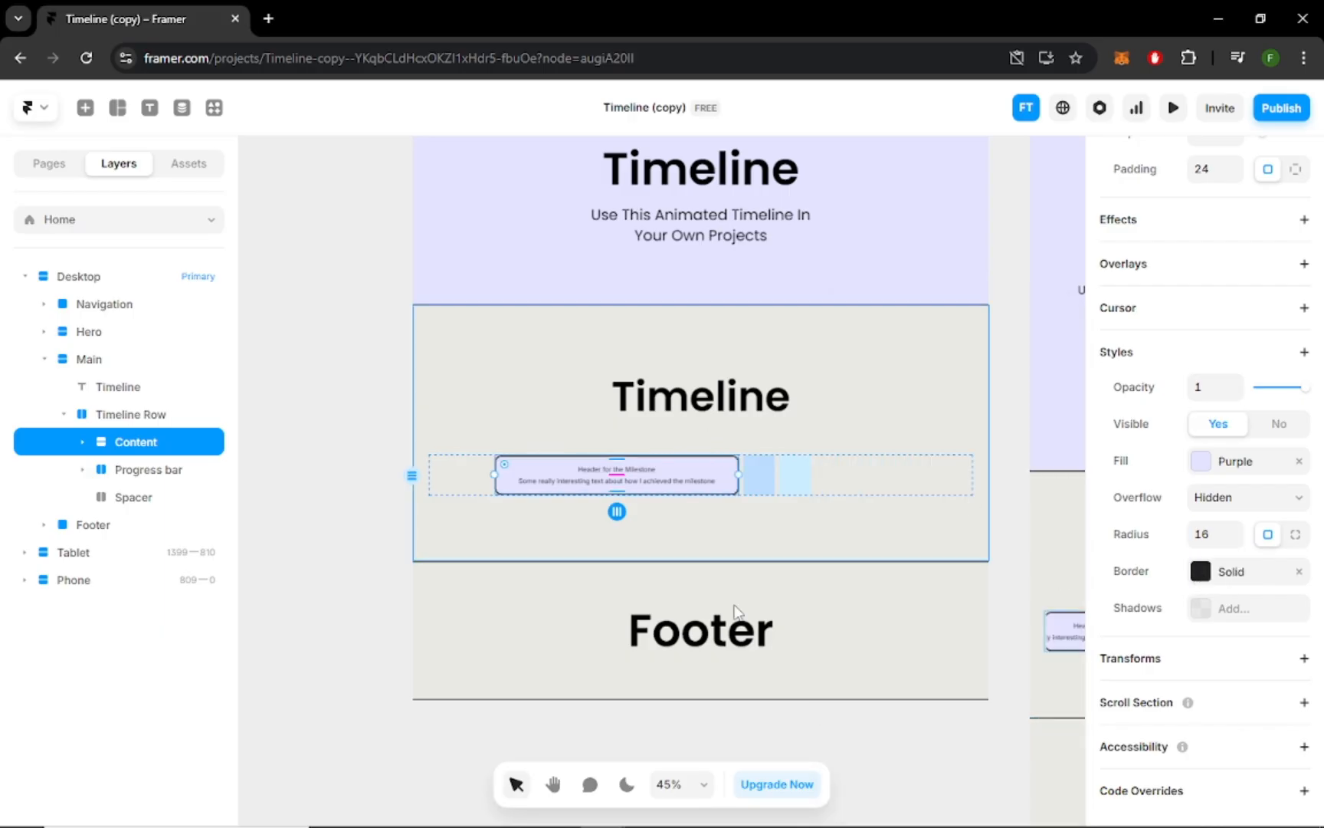
- Apply the Header (Milestone) text style to the milestone header text inside Content
click(82, 442)
click(149, 469)
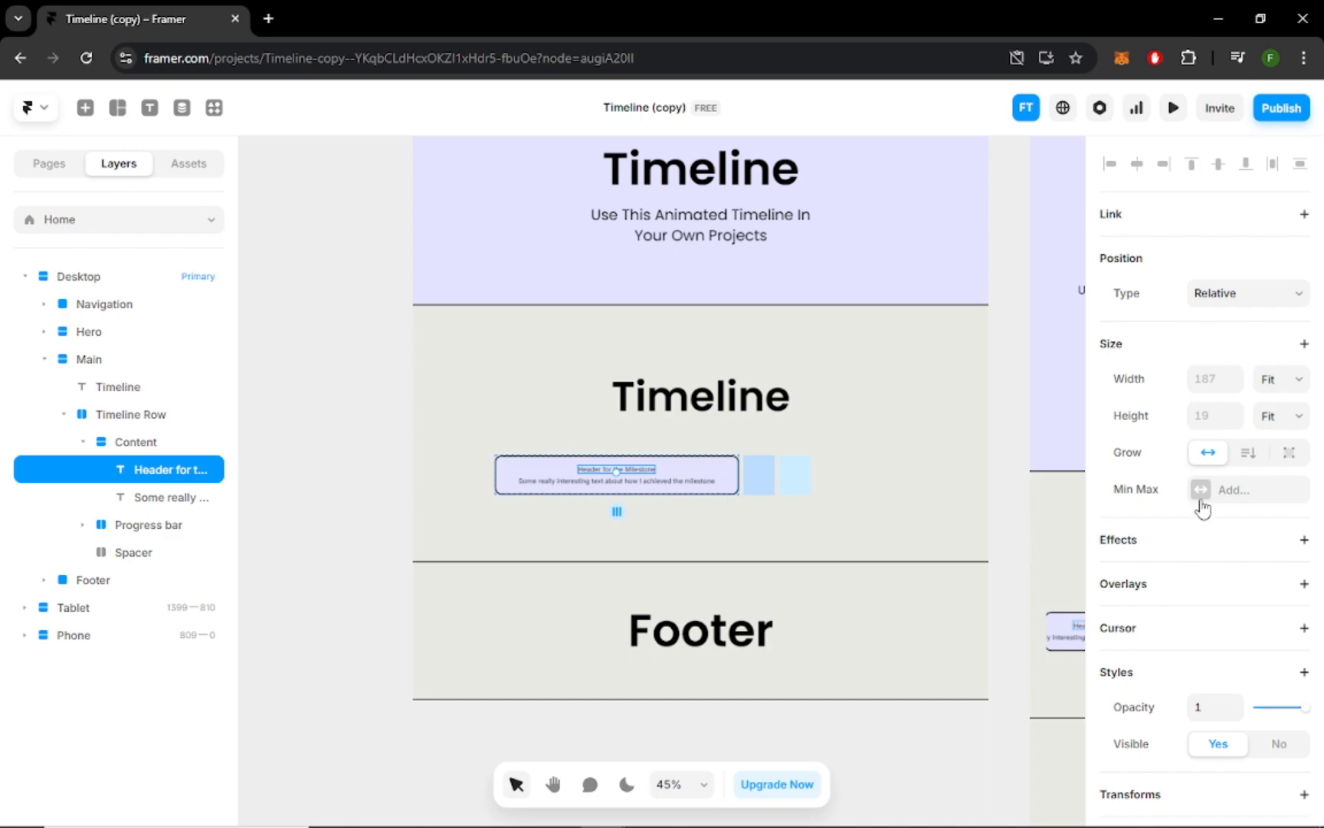
scroll(1203, 509, down, 3)
click(1304, 398)
click(1304, 399)
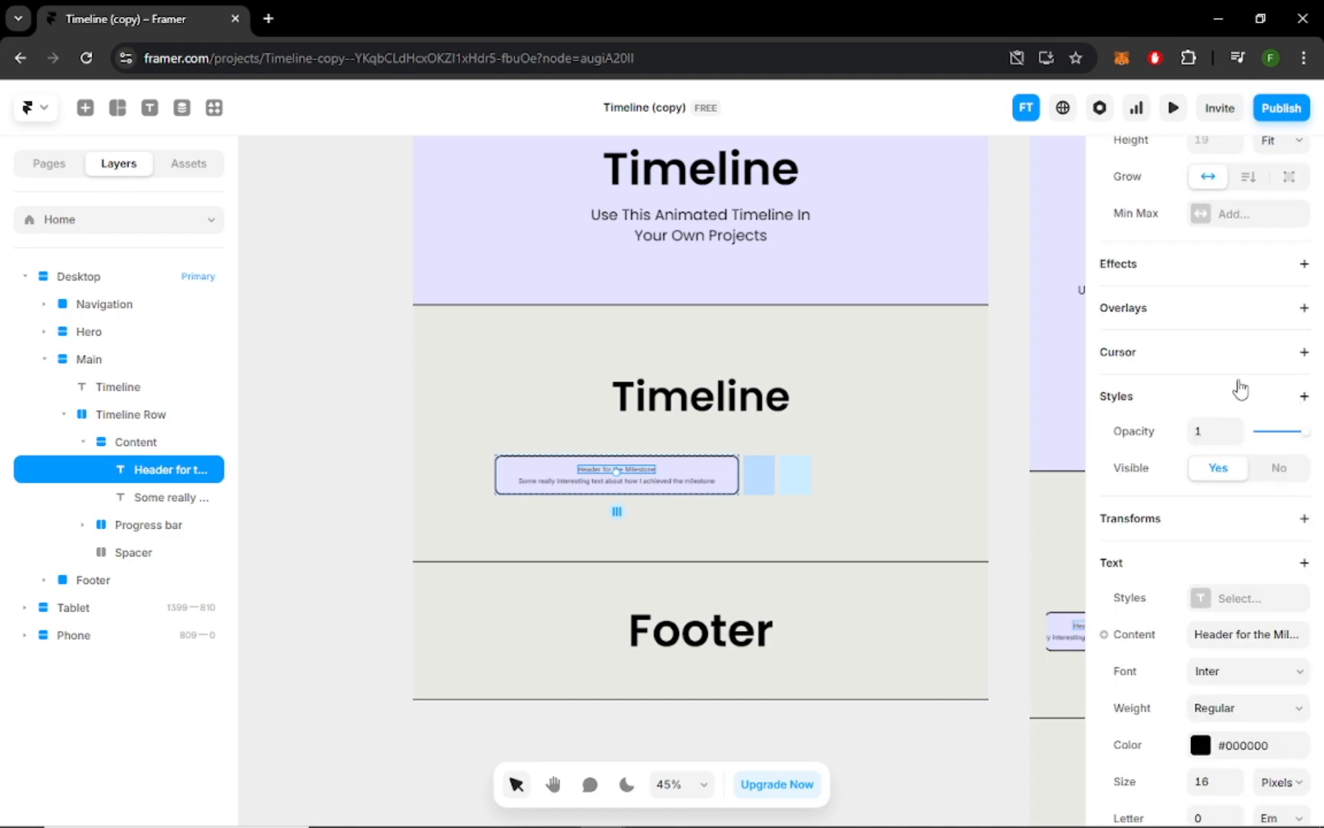
scroll(1227, 459, down, 5)
click(1241, 240)
click(920, 396)
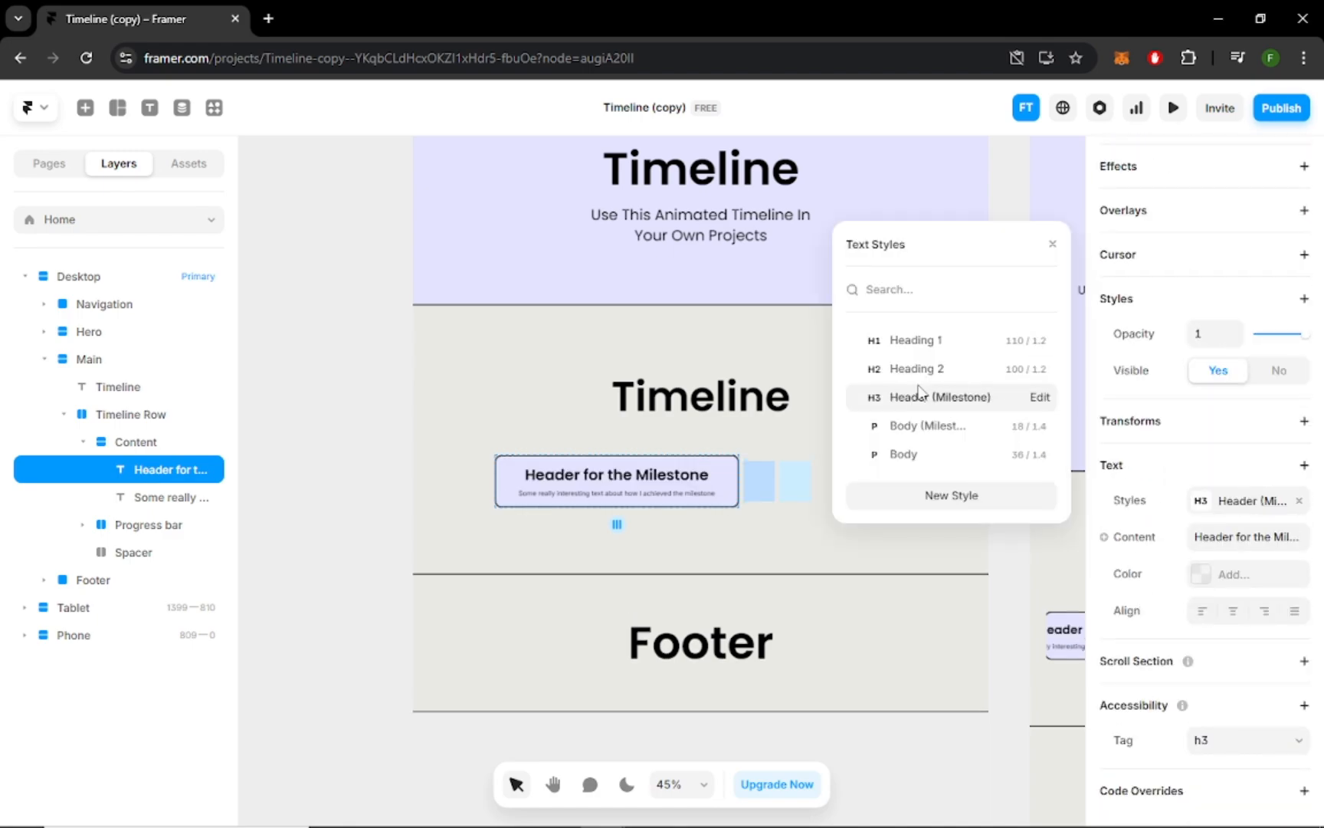
- Apply the Body (Milestone) text style to the description text inside Content and set its width to Fill with automatic height
click(163, 496)
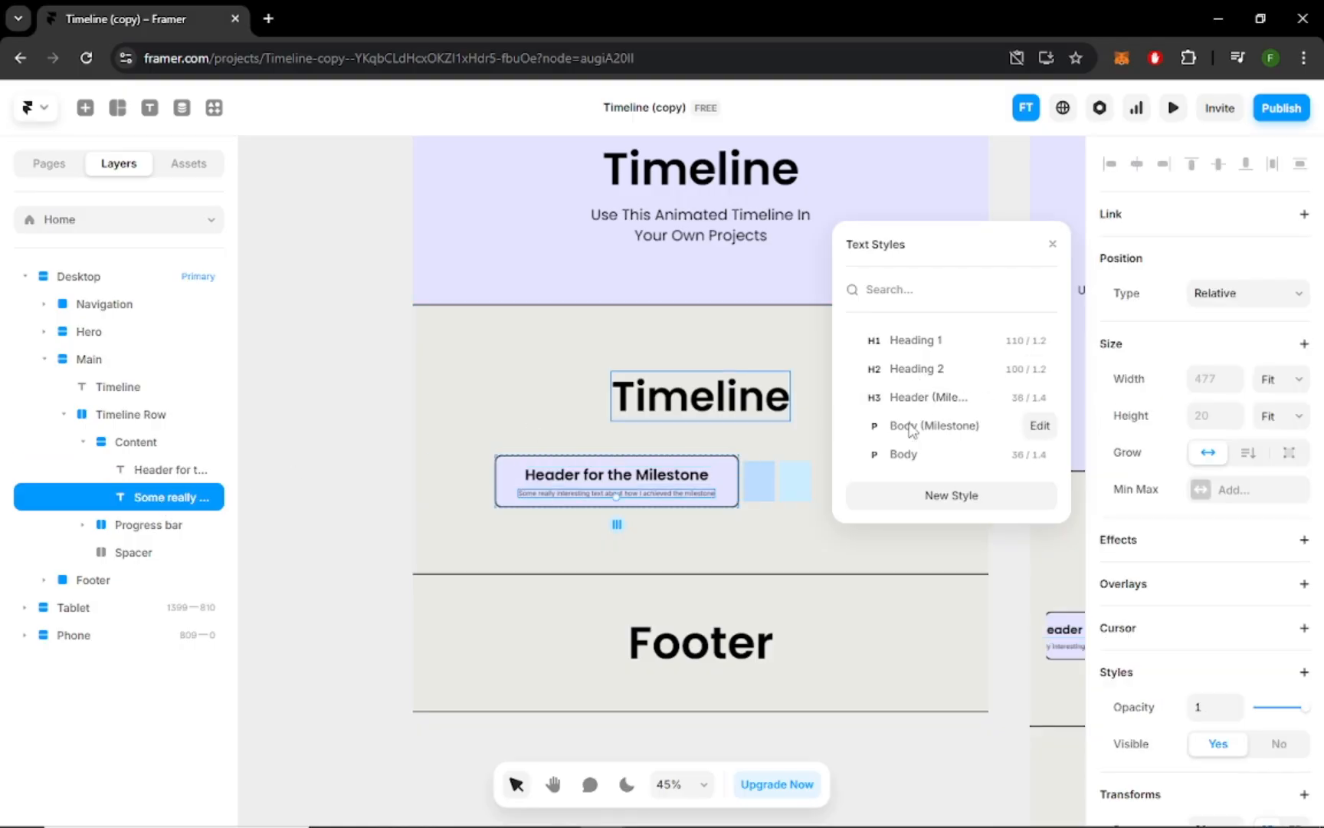
click(909, 428)
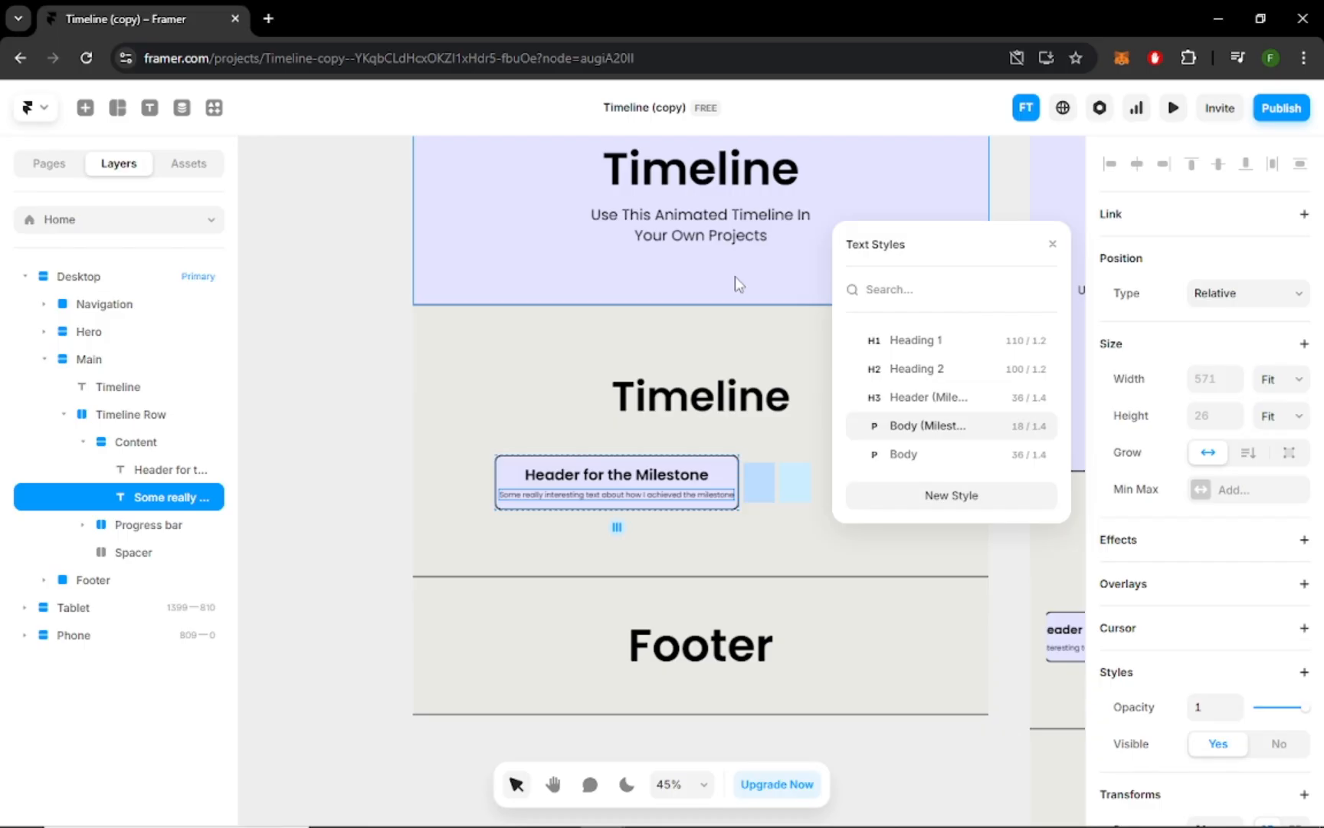
click(1249, 452)
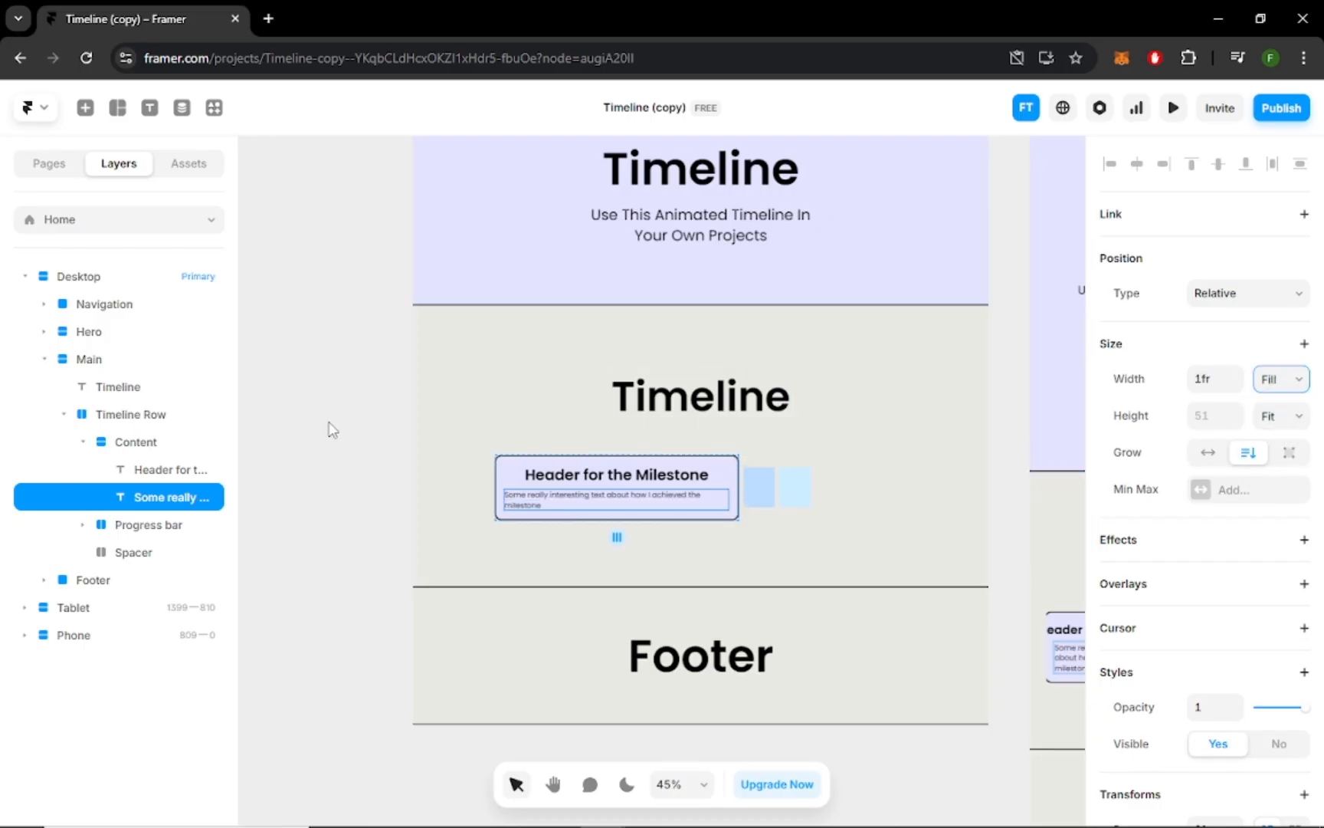
- Set the Progress bar stack's layout direction to vertical
click(83, 441)
click(83, 469)
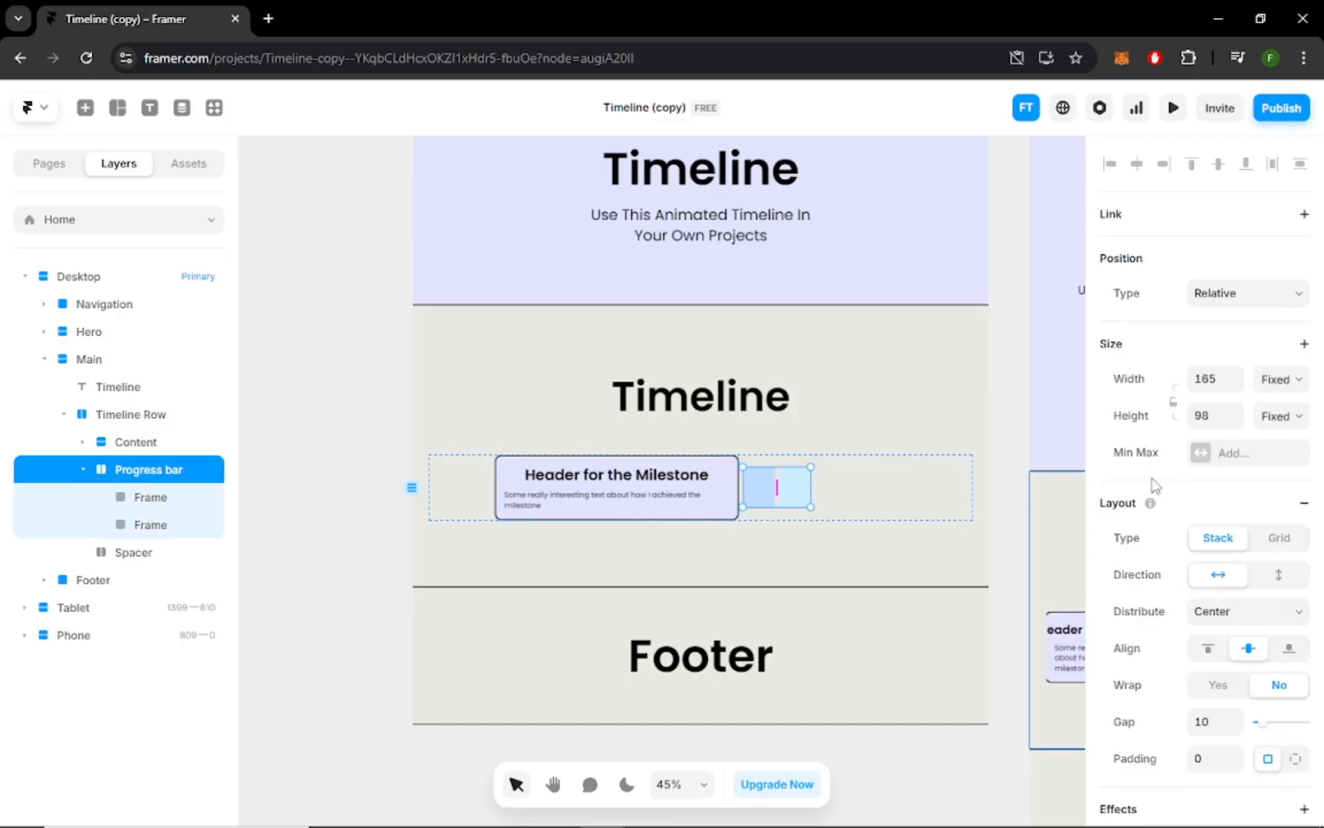
click(1275, 576)
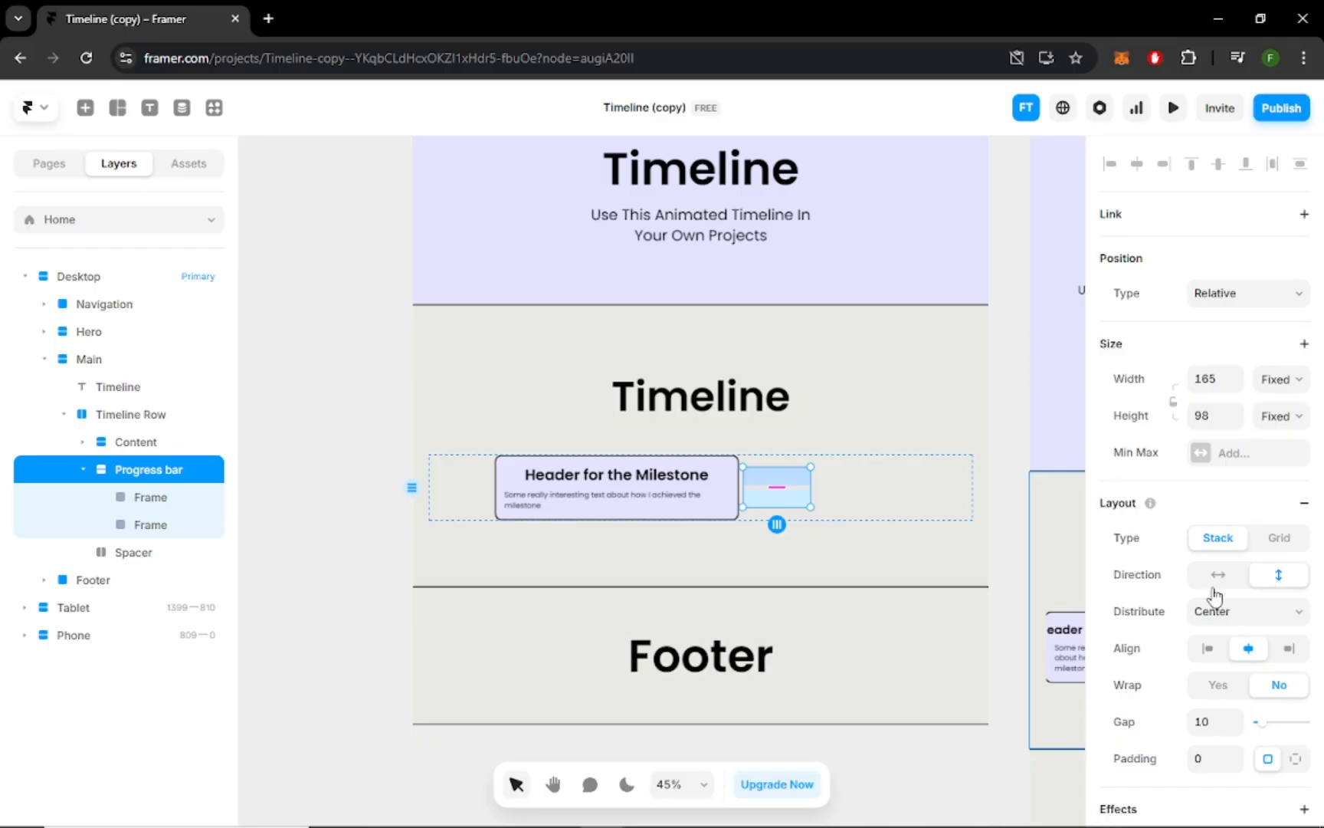
- Rename the first frame inside the Progress bar stack as "Circle"
click(153, 500)
double_click(153, 498)
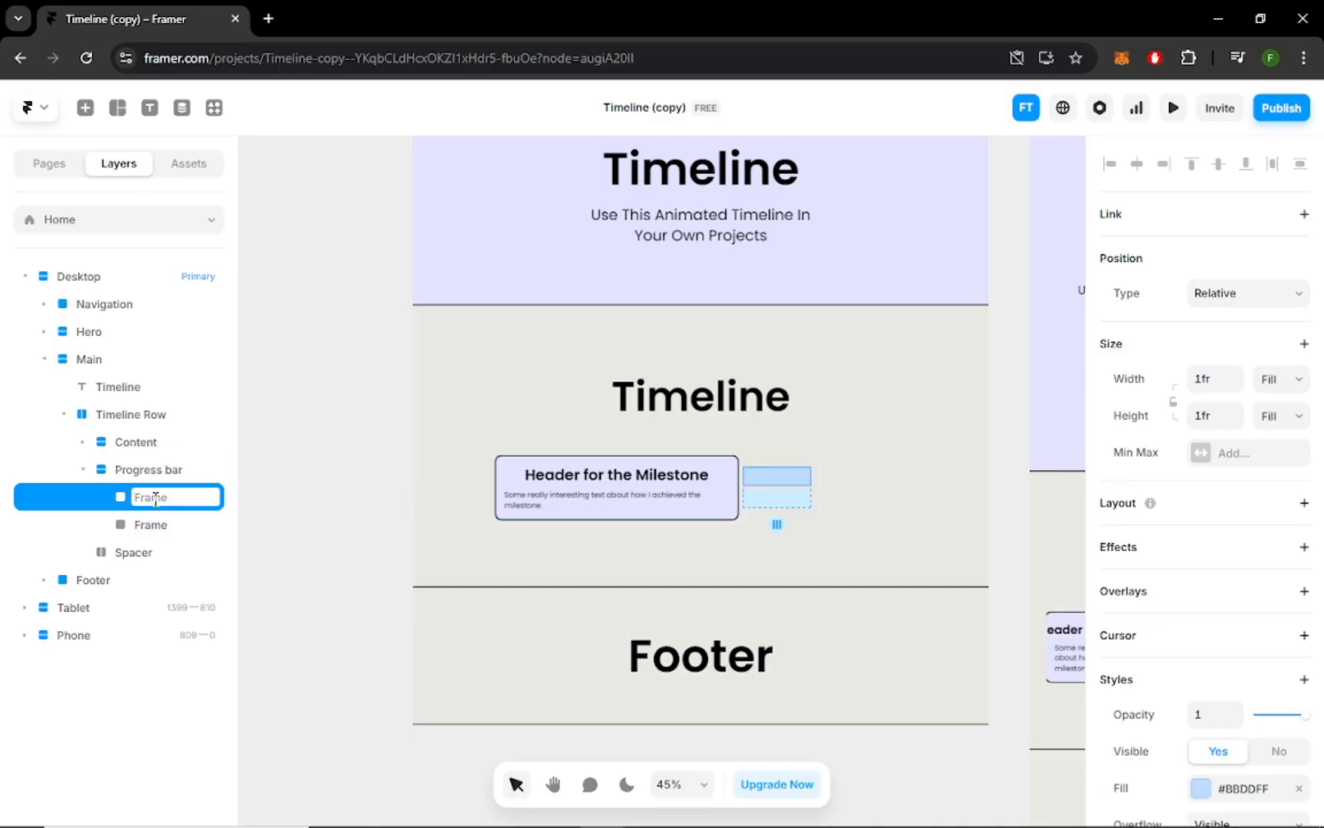
text(Circle)
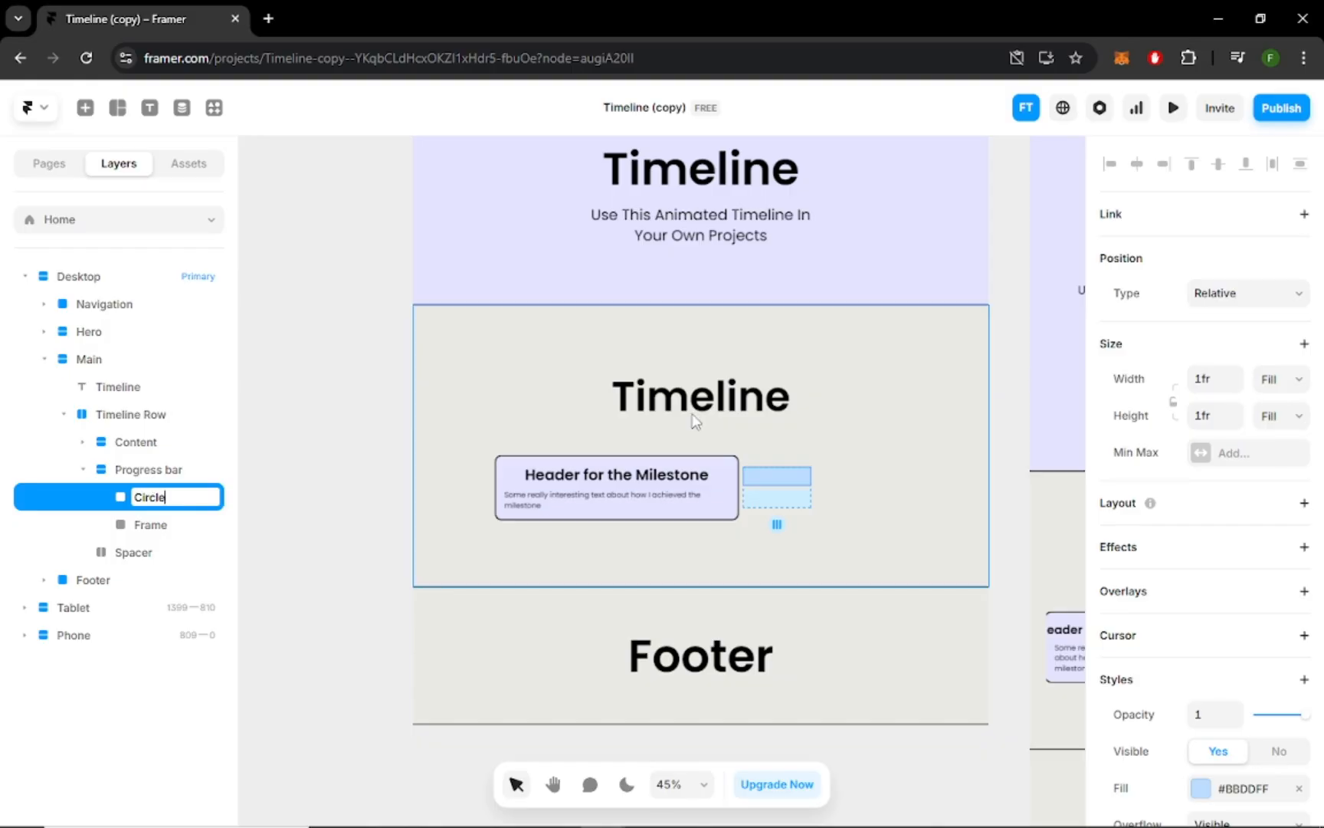
- Set the Circle frame to a fixed width of 50 and a fixed height of 50
click(1211, 377)
text(50)
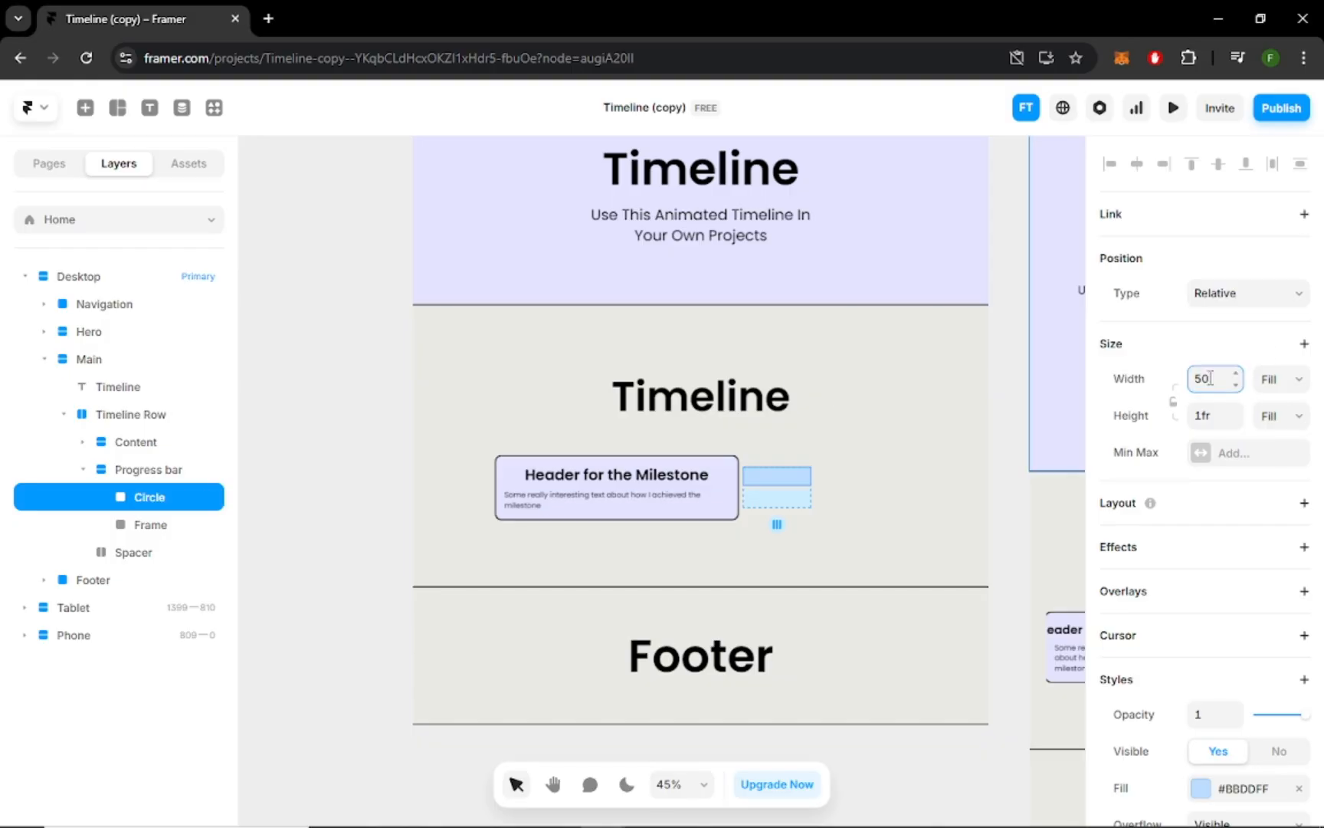
click(1284, 390)
click(1277, 404)
click(1202, 383)
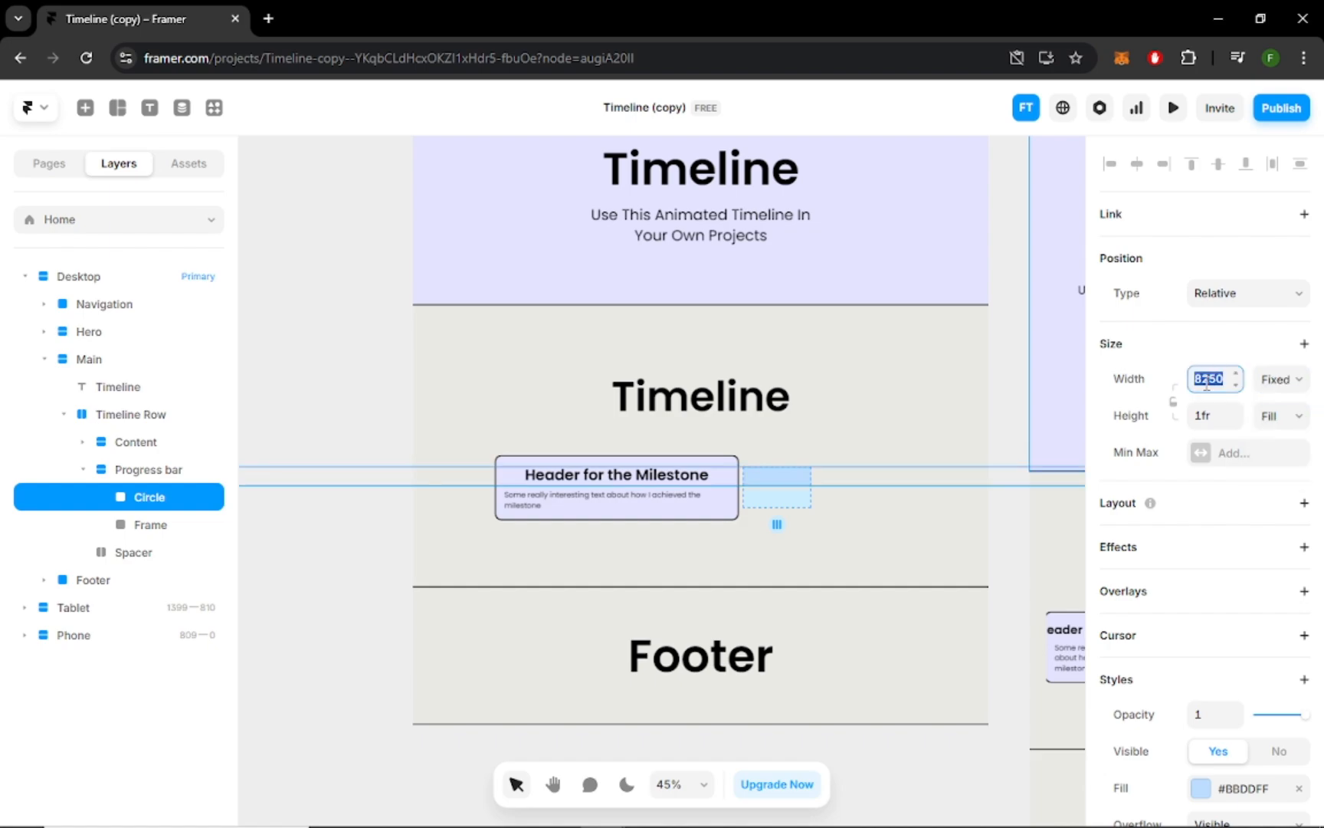
text(50)
key(Return)
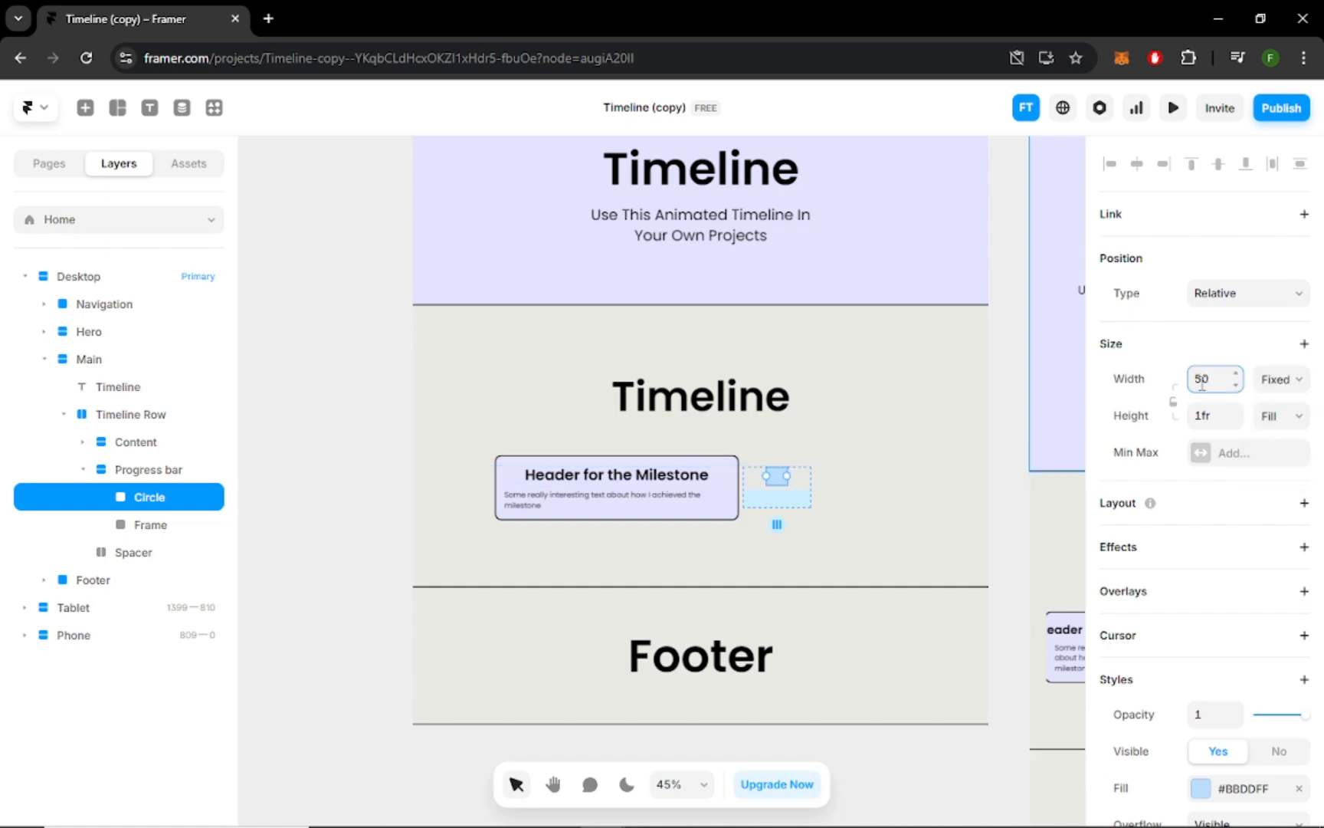
click(1282, 415)
click(1278, 441)
click(1209, 414)
text(50)
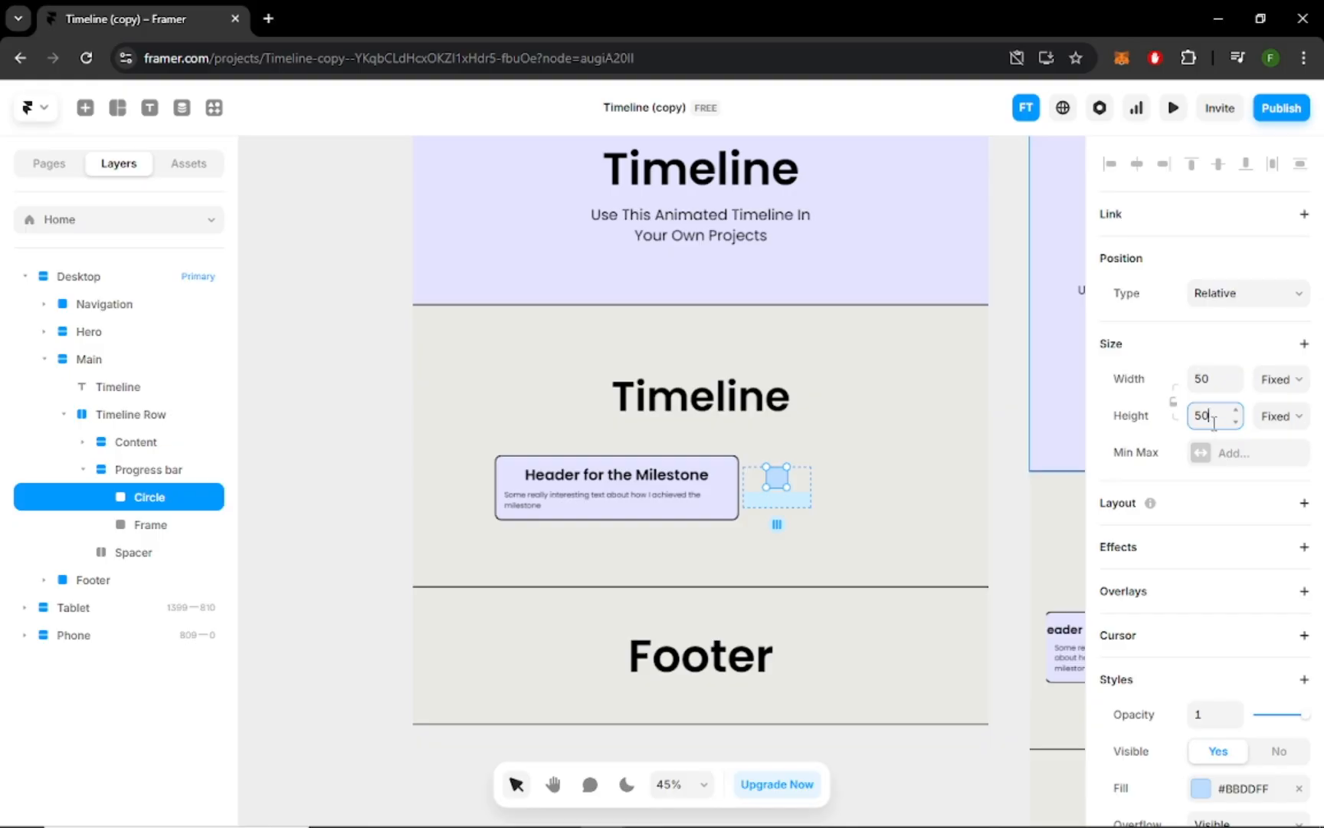
key(Return)
text(50)
click(1017, 500)
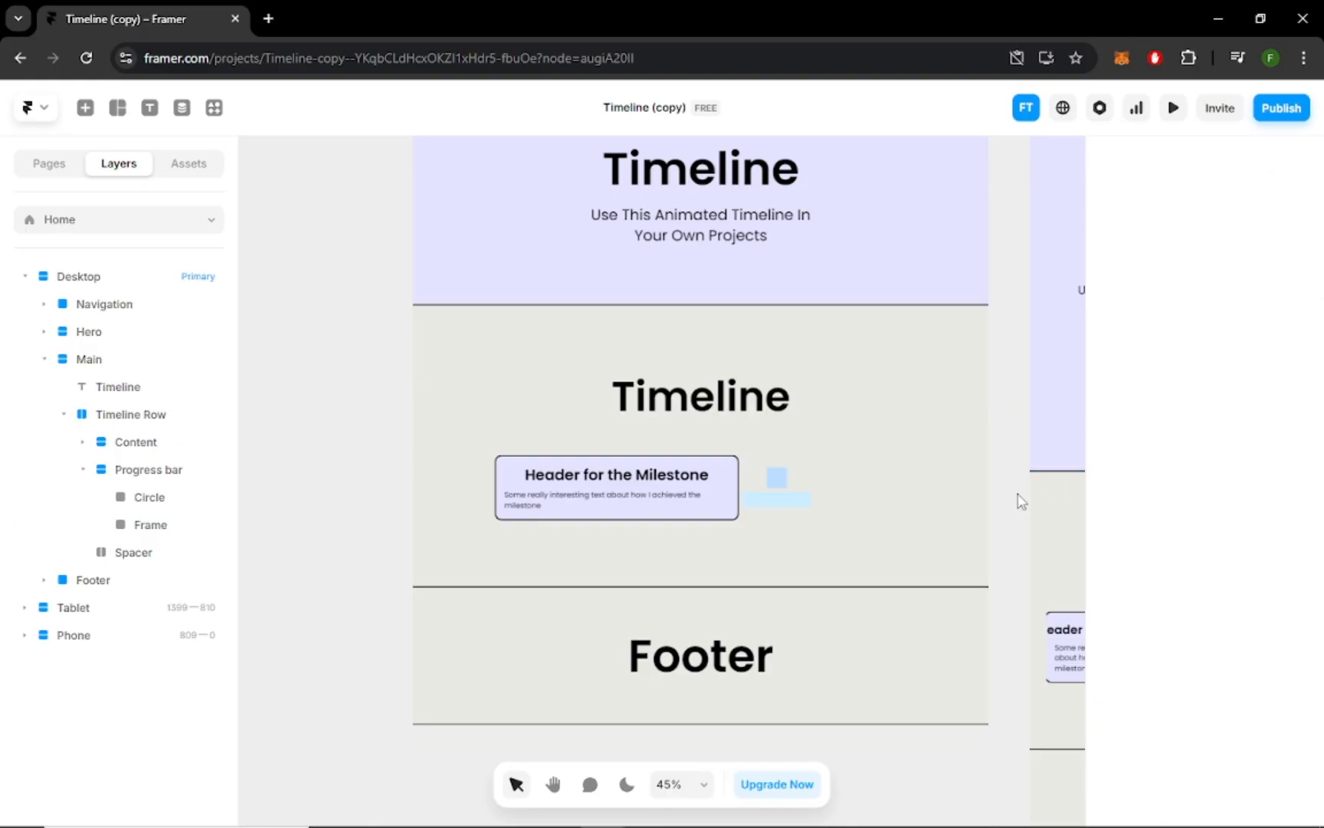
- Add a fixed maximum width of 50 to the Circle frame and set its width to Fill
click(777, 477)
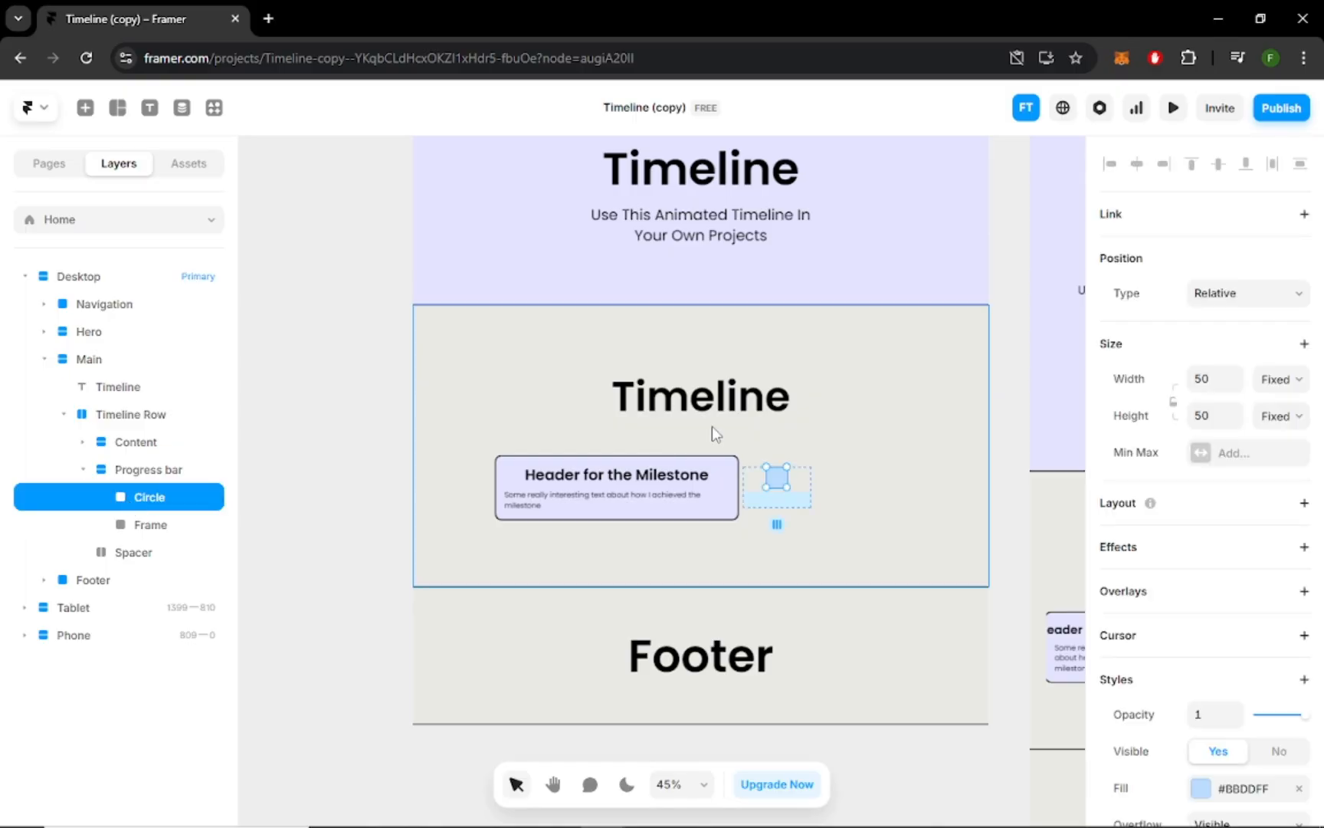
click(1216, 456)
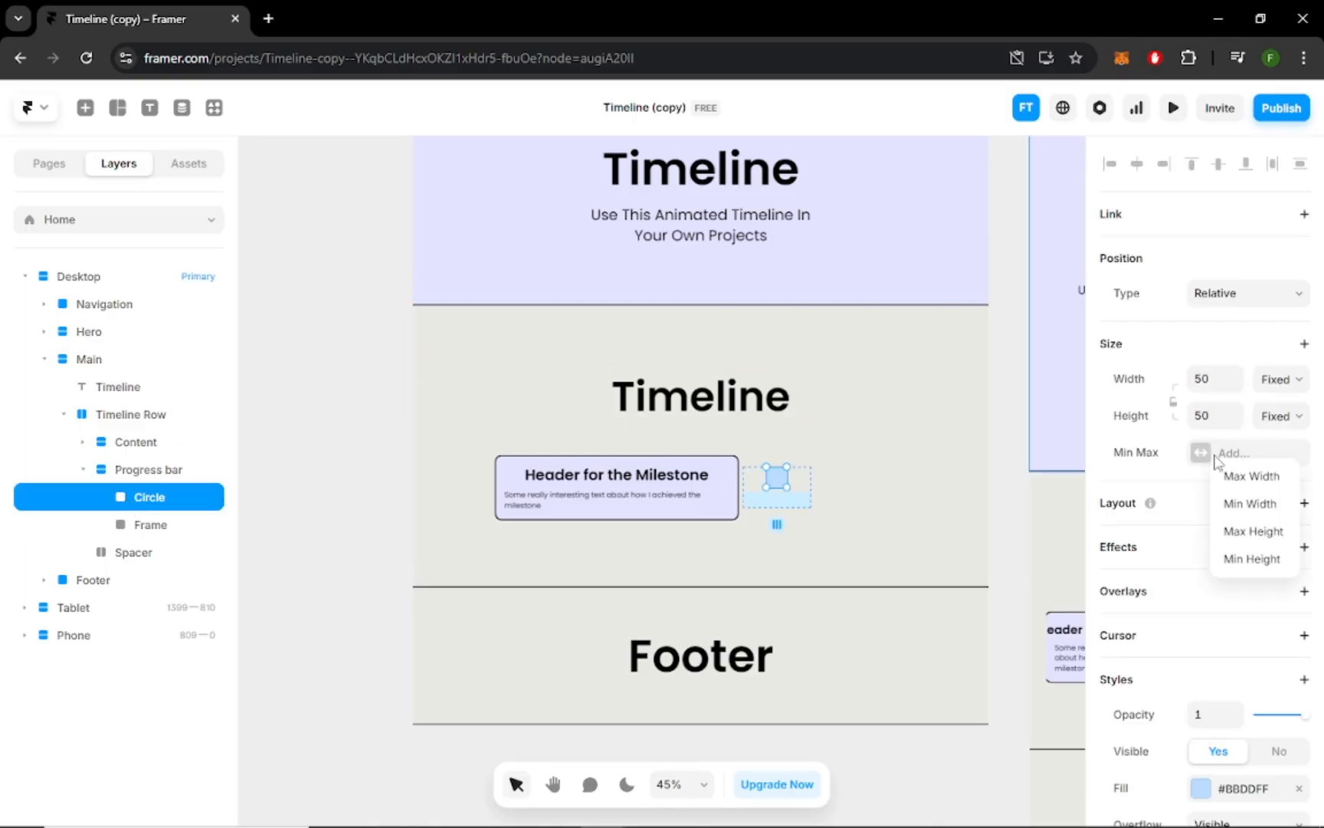
click(1251, 476)
text(5)
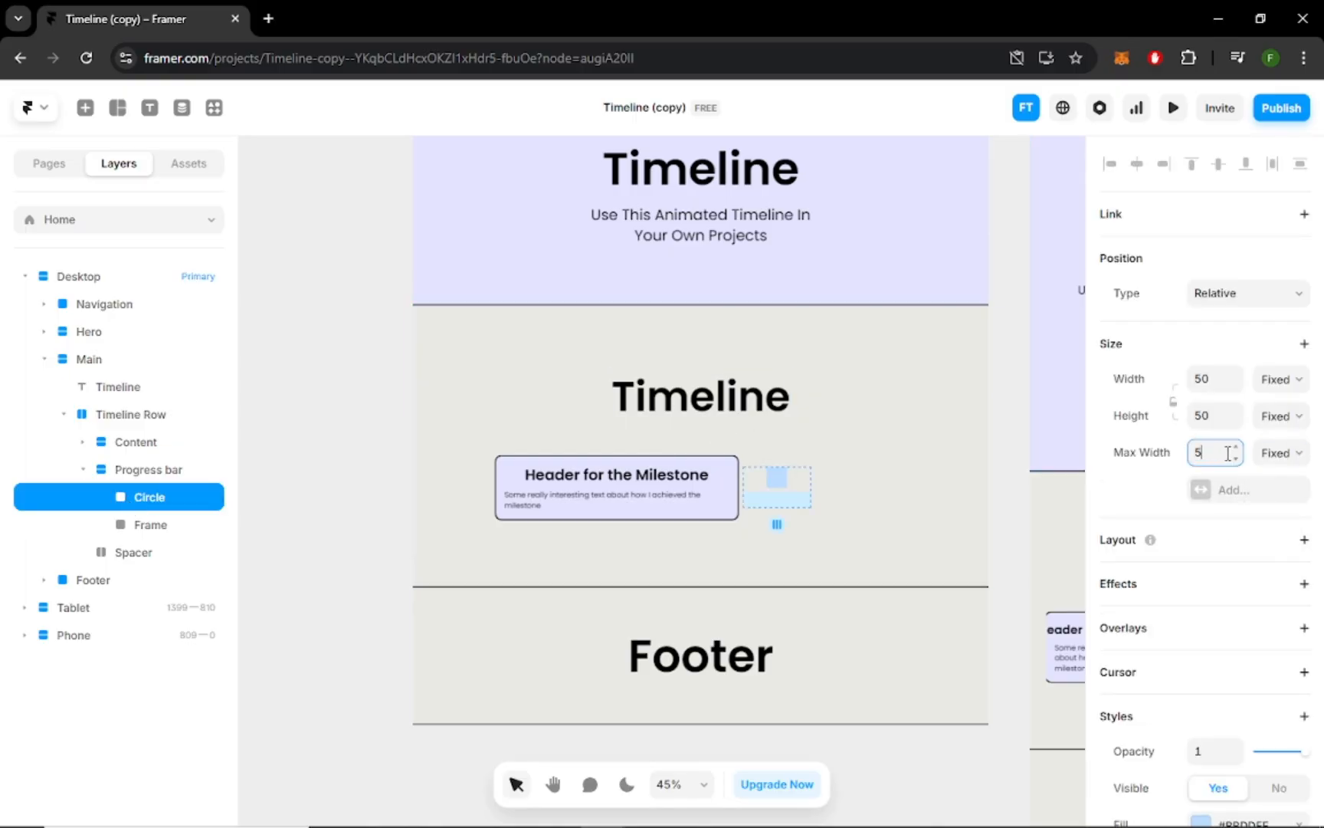
text(0)
key(Return)
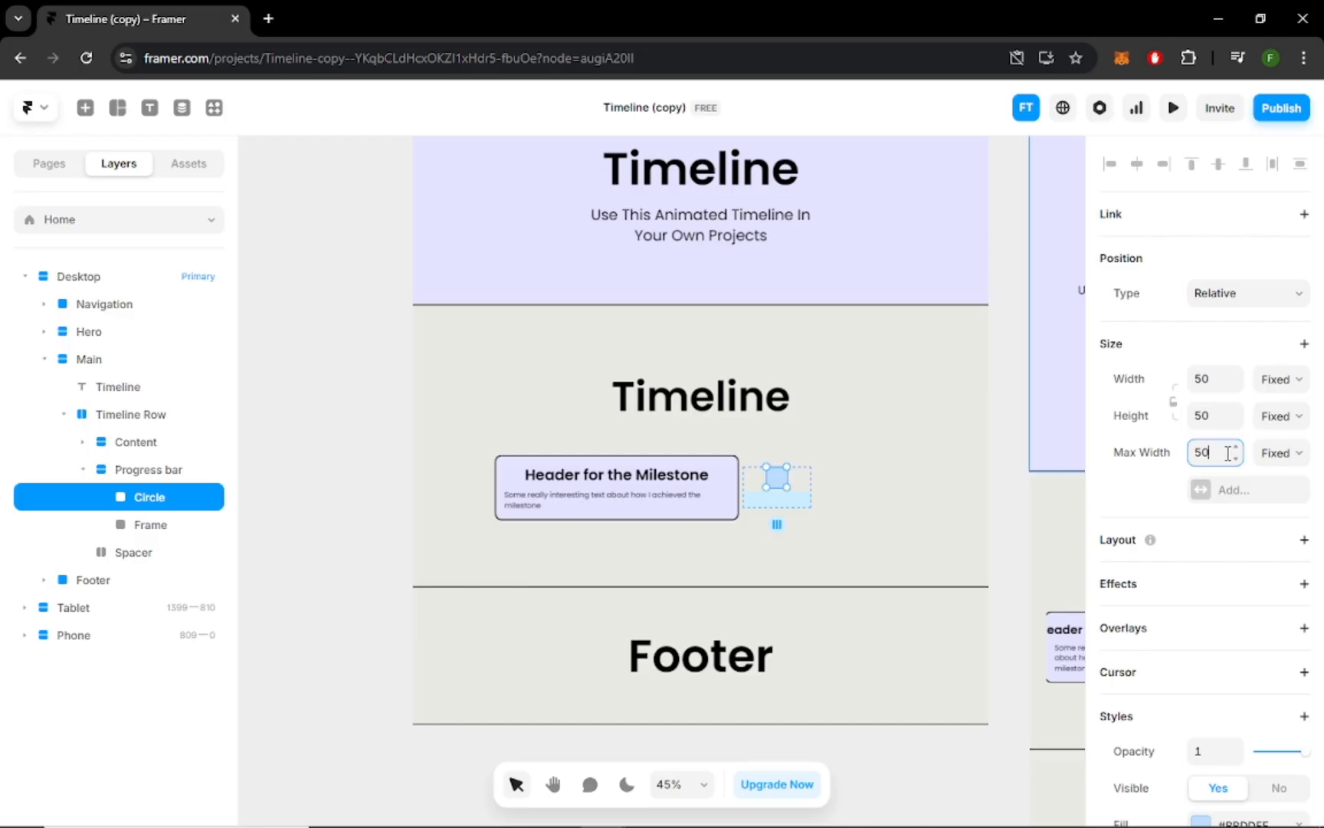
click(1278, 378)
click(1277, 454)
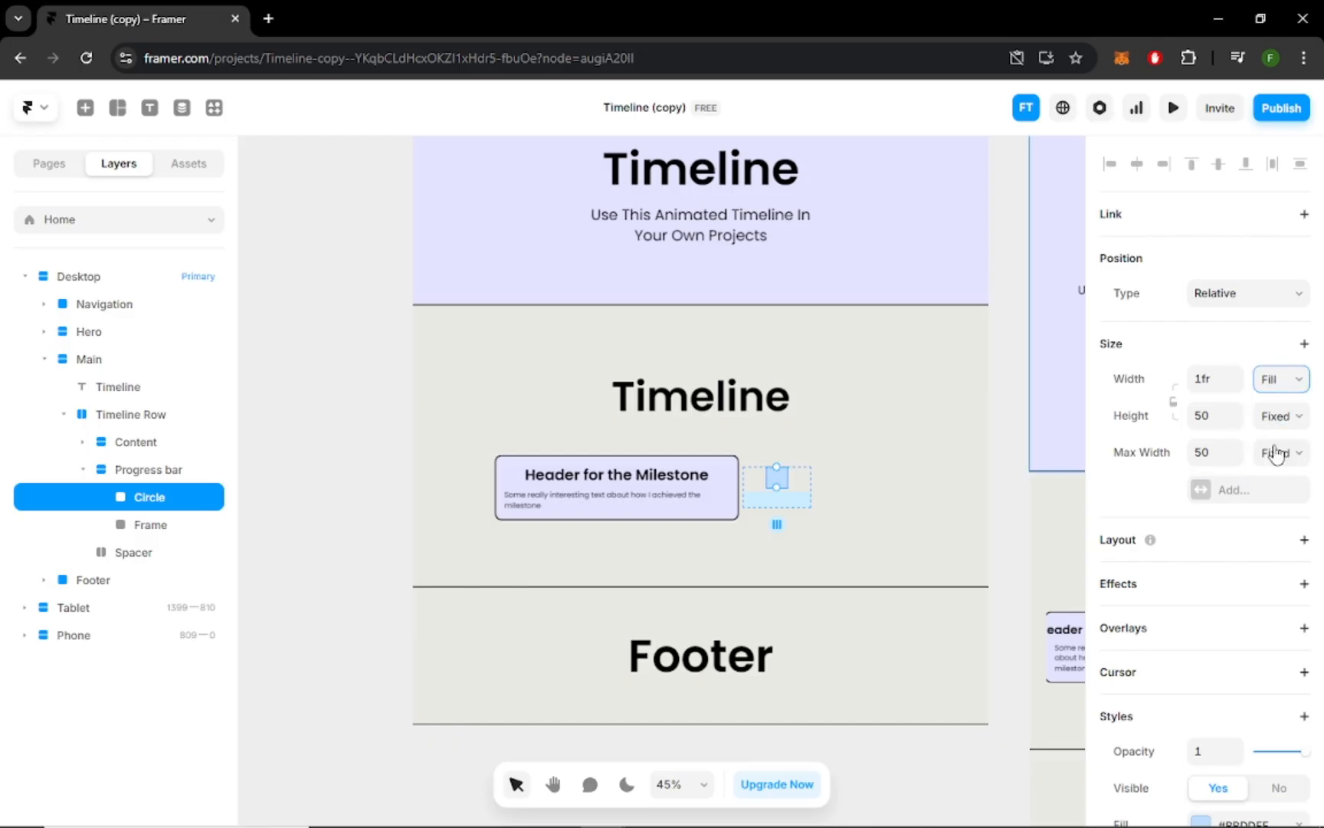
- Give the Circle frame the Purple fill style and a corner radius of 30
scroll(1148, 518, down, 5)
click(1201, 461)
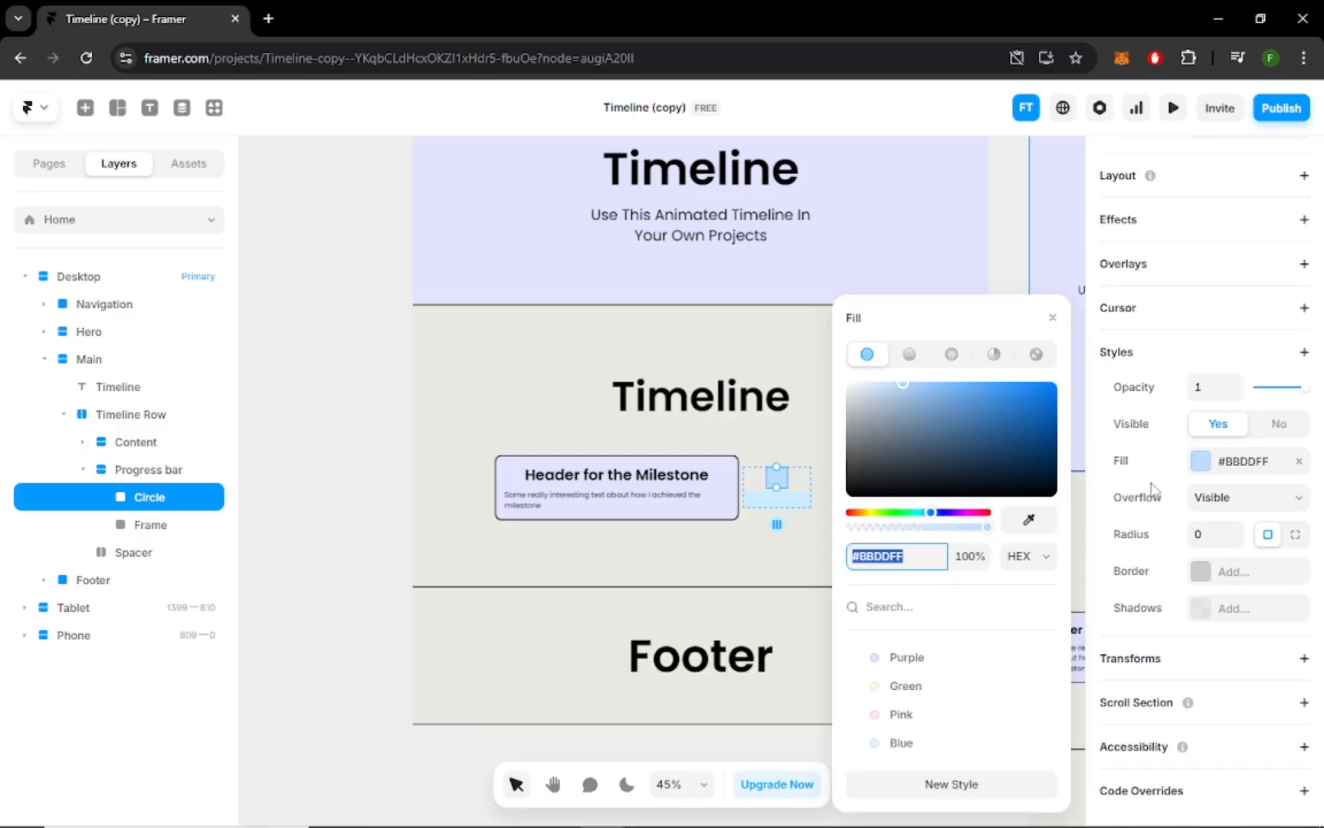
click(907, 657)
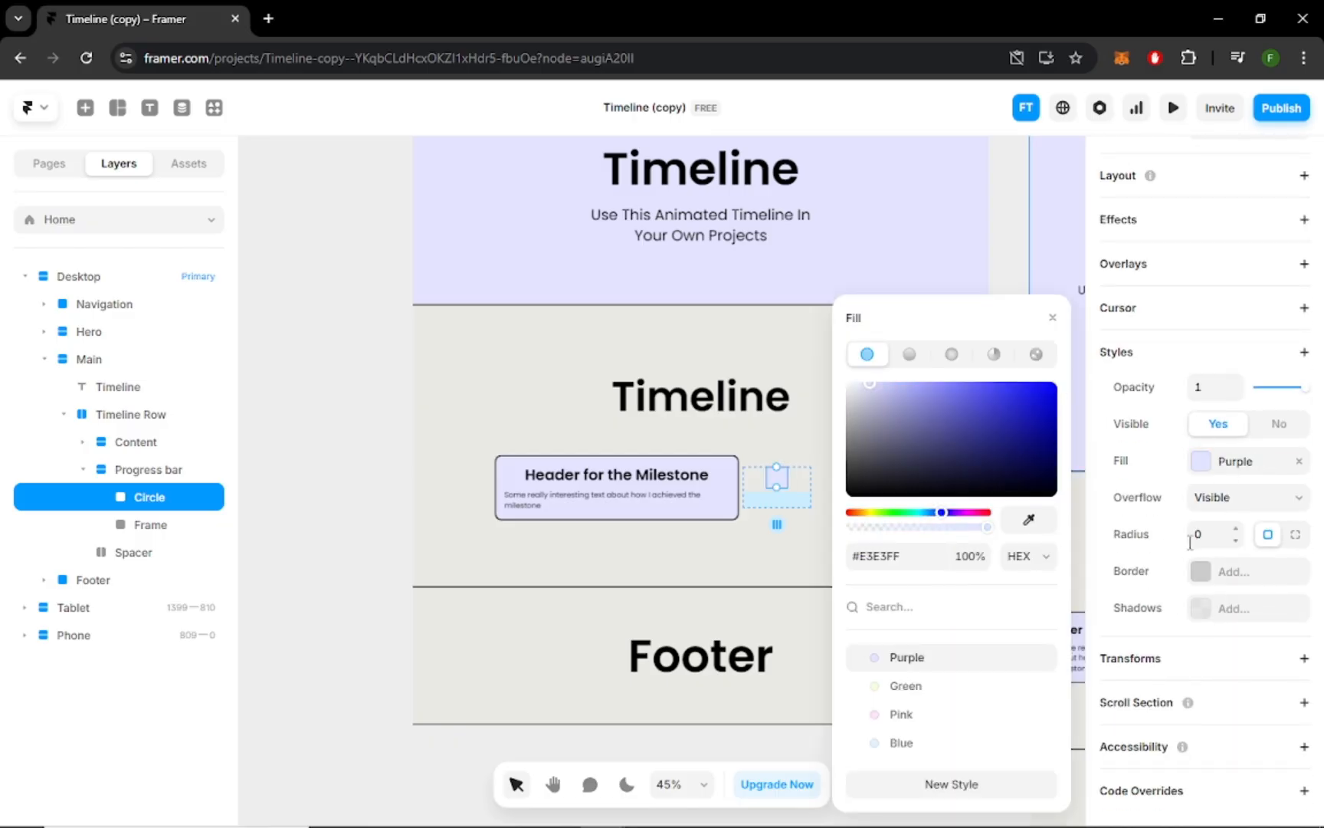
click(1213, 533)
text(30)
- Add a solid #222222 border of width 3 to the Circle frame
click(1223, 571)
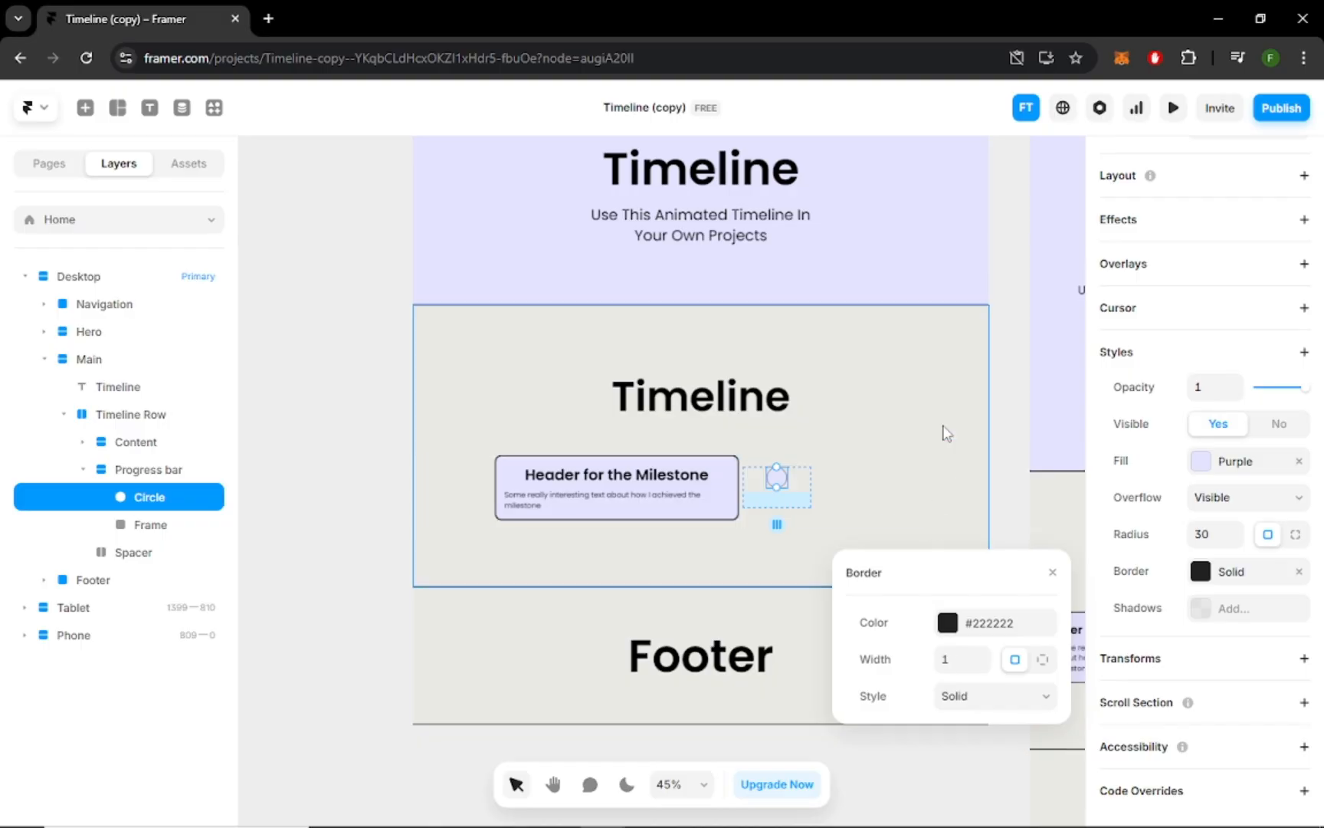
click(960, 659)
text(3)
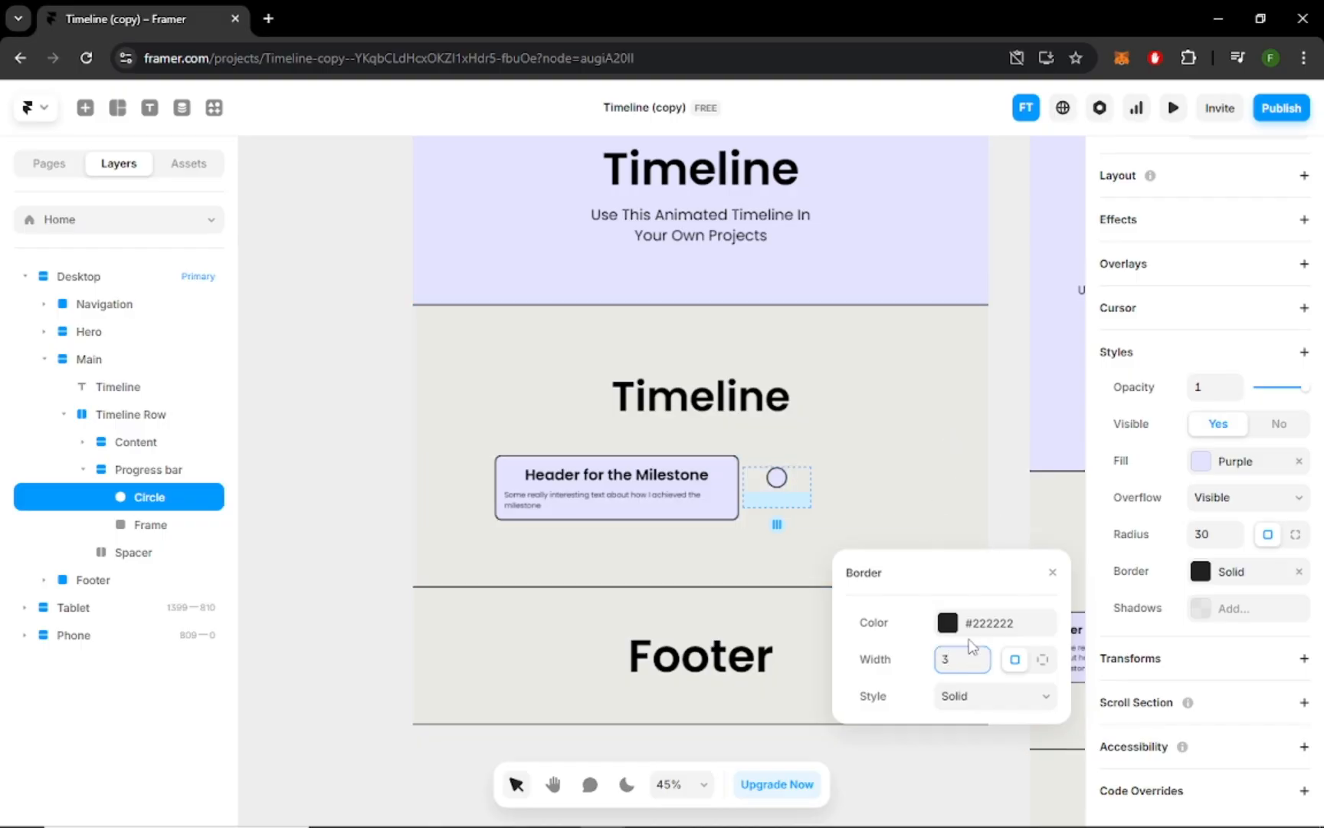
- Rename the second frame inside the Progress bar stack as "Bar Fill"
click(141, 526)
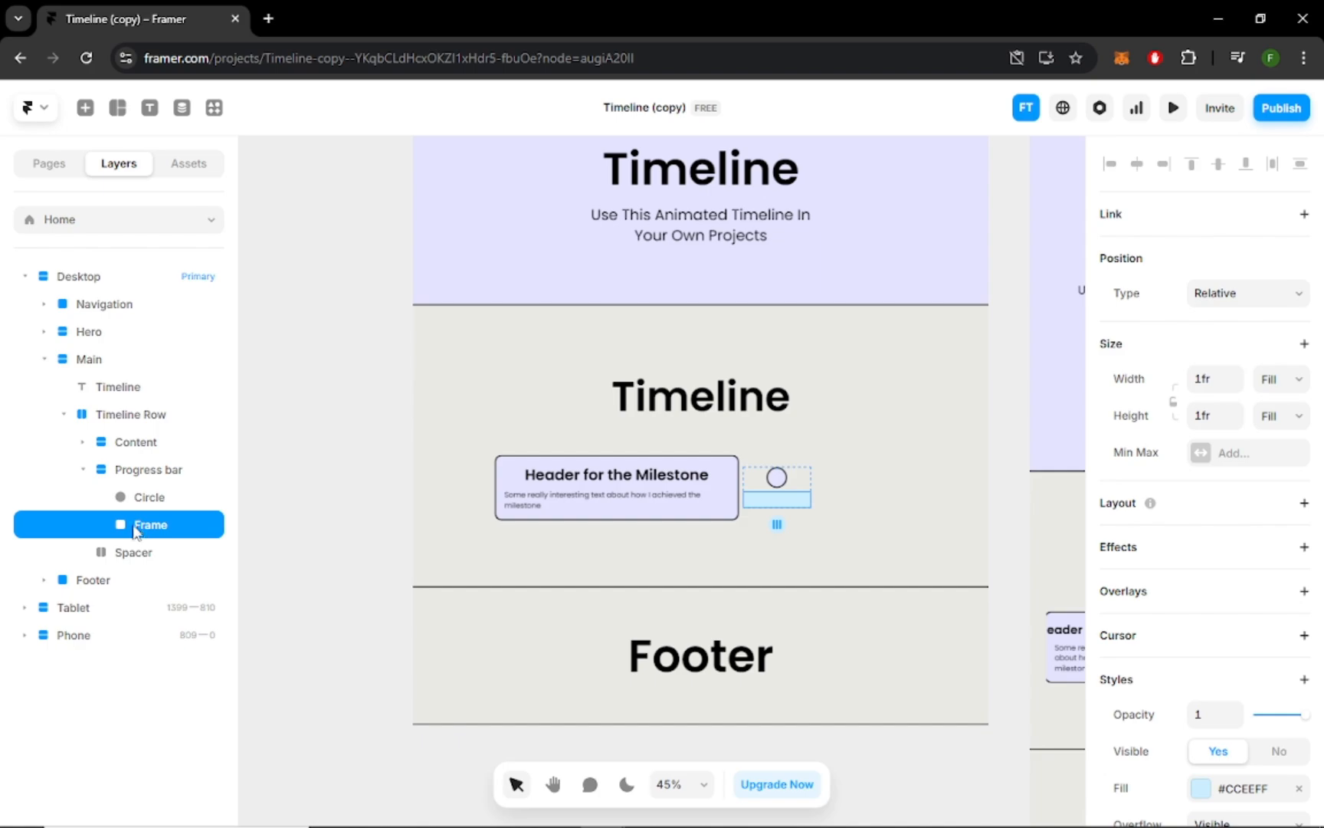
double_click(140, 525)
text(Bar Fill)
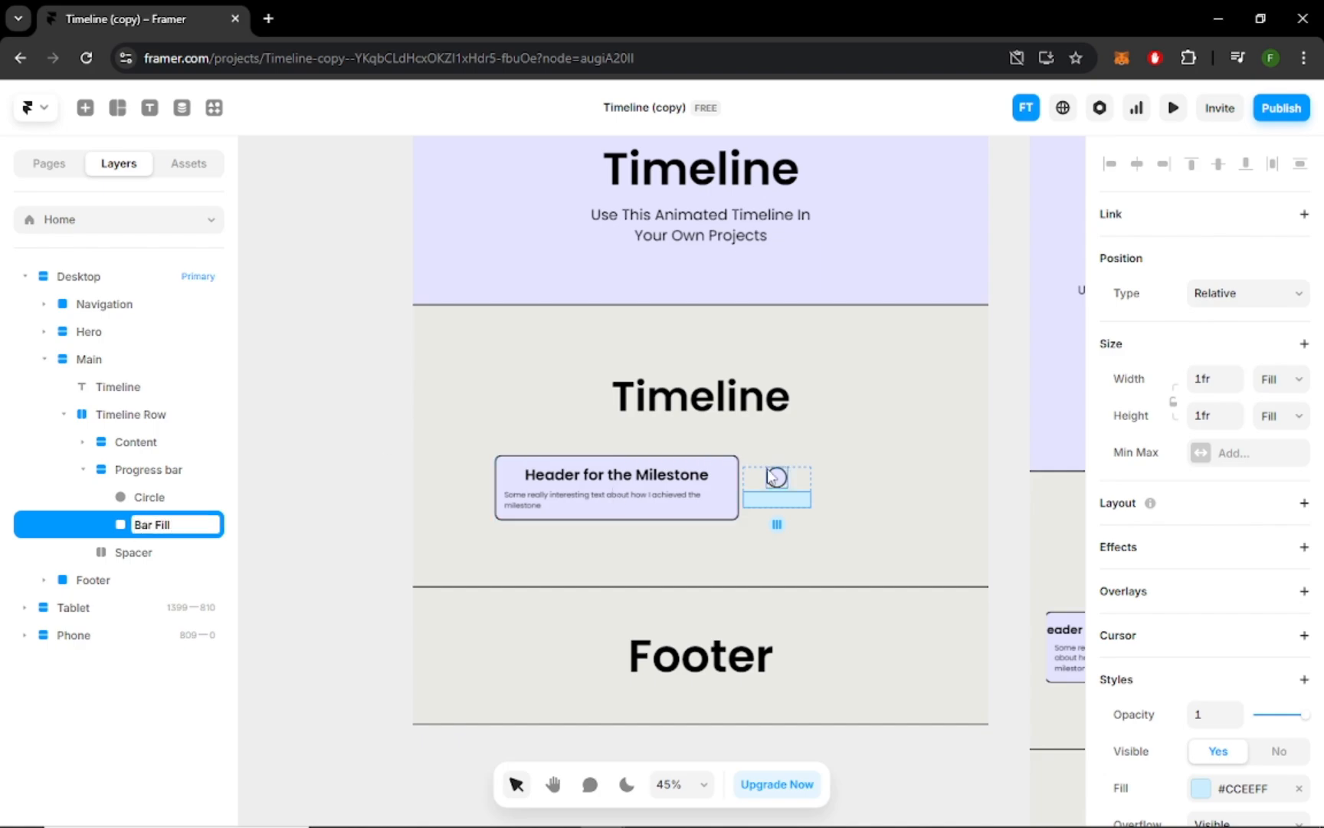
- Give the Bar Fill frame a fixed width of 3 and a fixed height of 300
click(1280, 379)
click(1272, 404)
click(1219, 379)
text(3)
click(1276, 416)
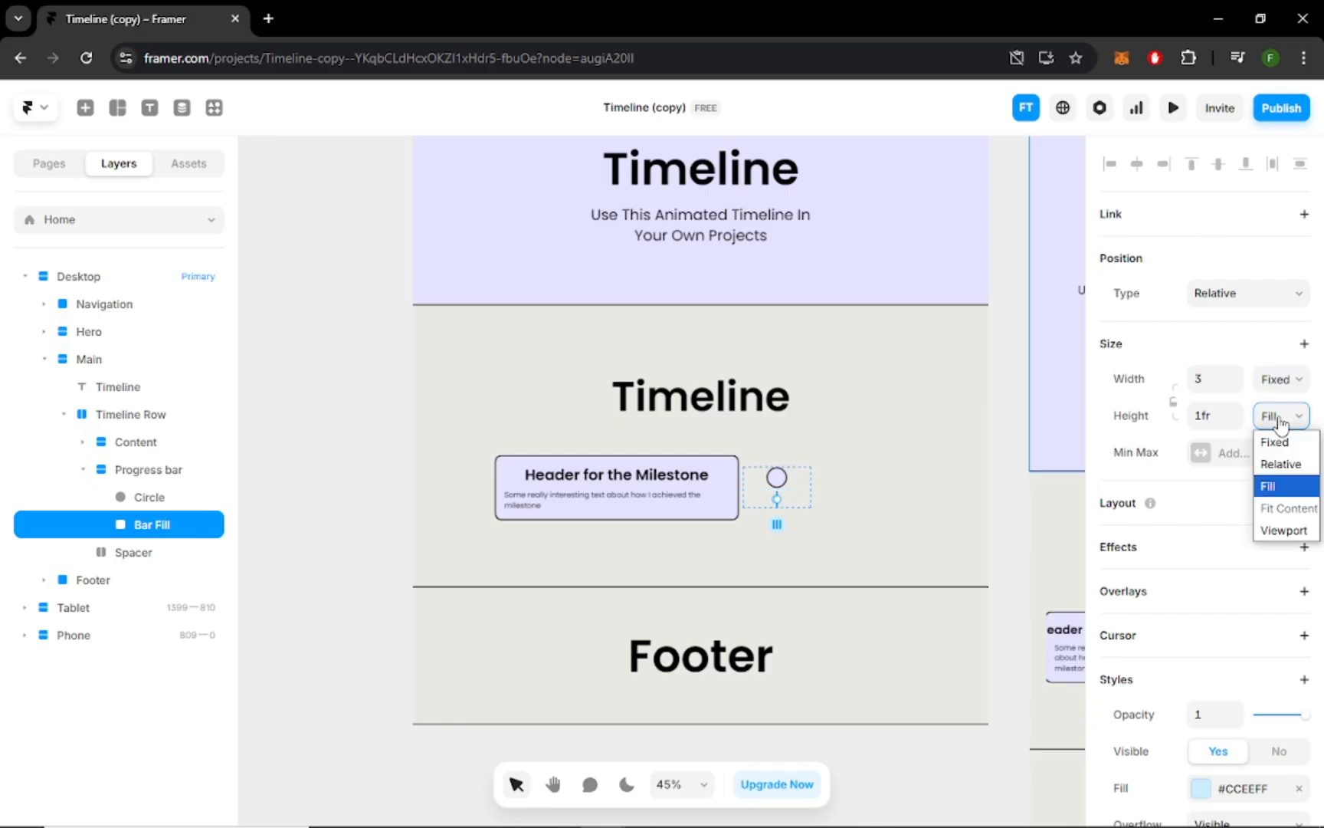
click(1277, 437)
click(1206, 414)
text(300)
key(Return)
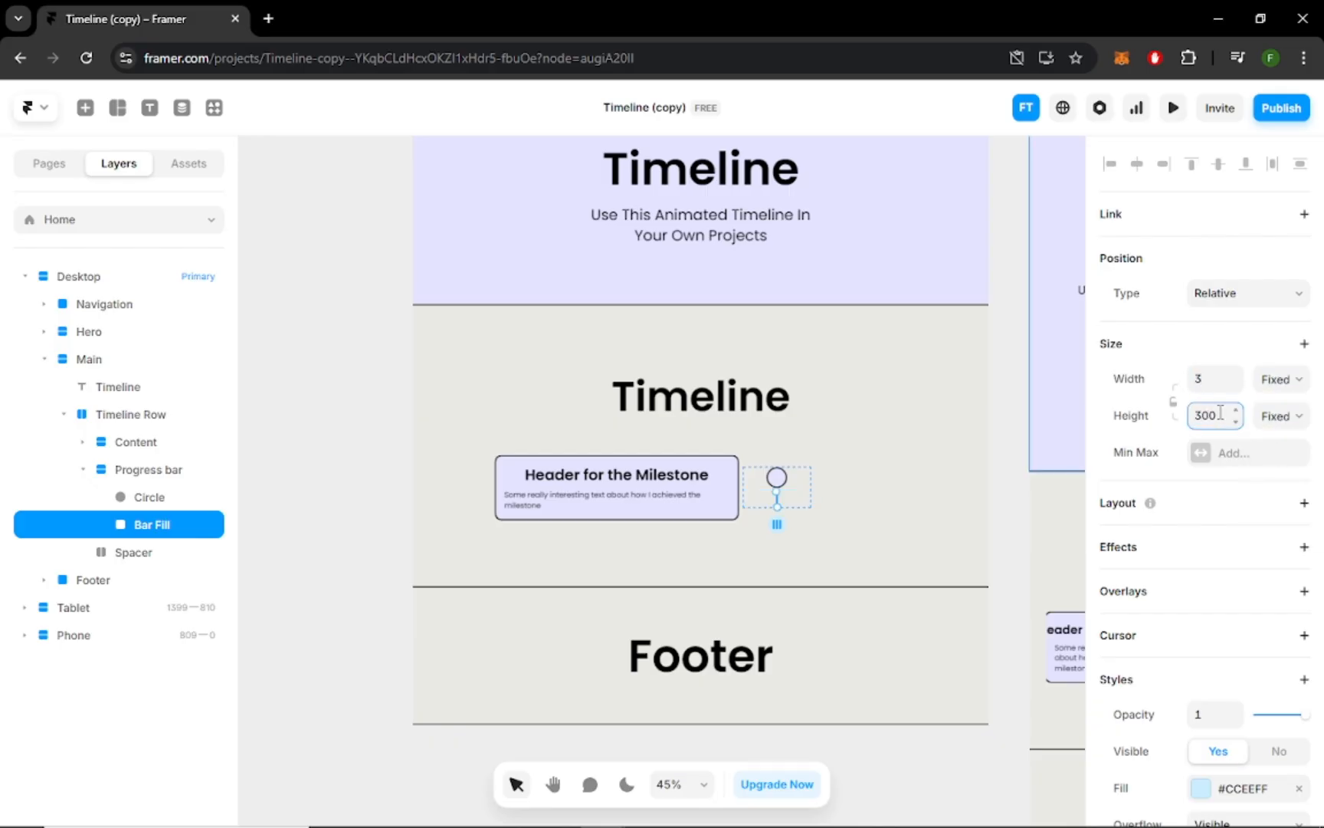
- Change the Bar Fill frame's fill colour to black, #000000
scroll(1242, 537, down, 3)
click(1201, 604)
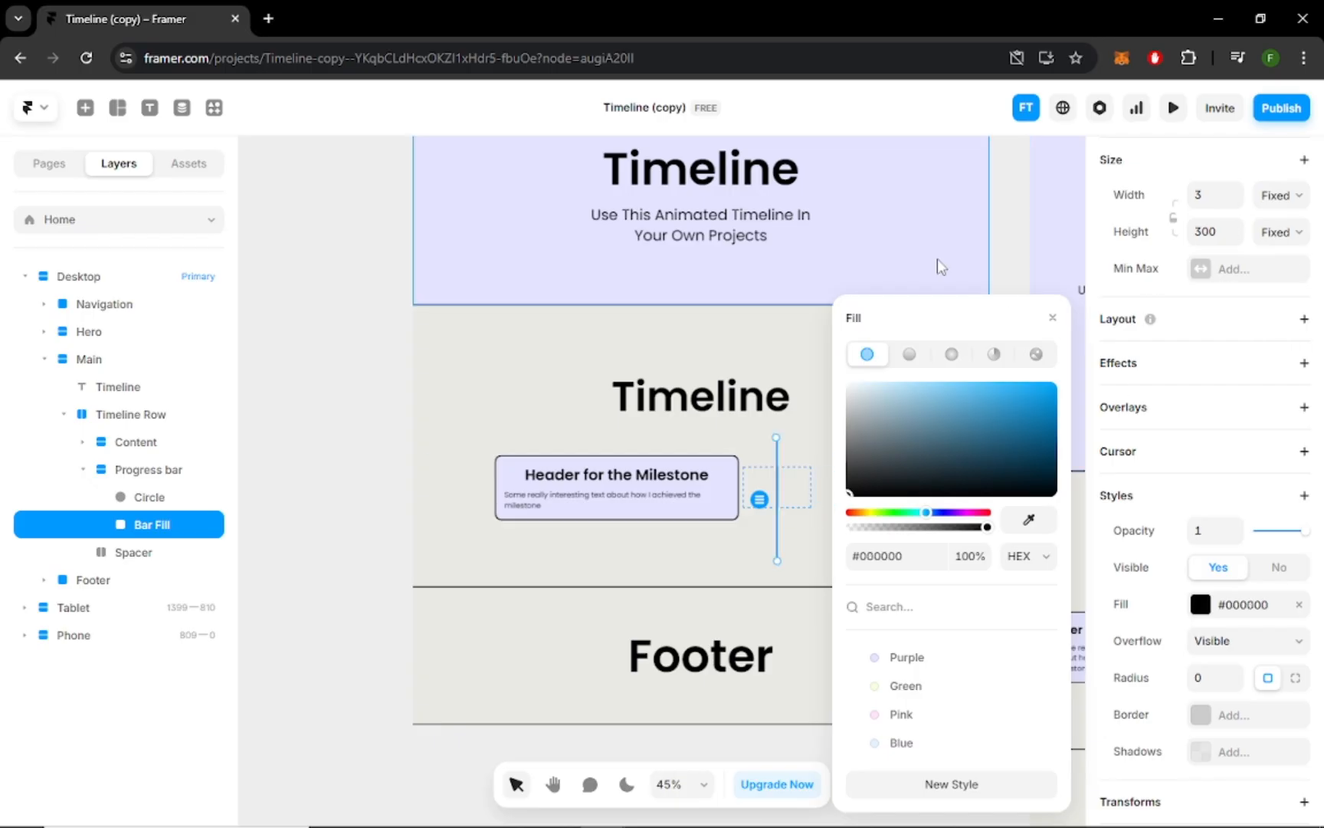
click(1053, 318)
- Set the Progress bar stack's height to Fit Content and its width to a relative 10%
click(161, 470)
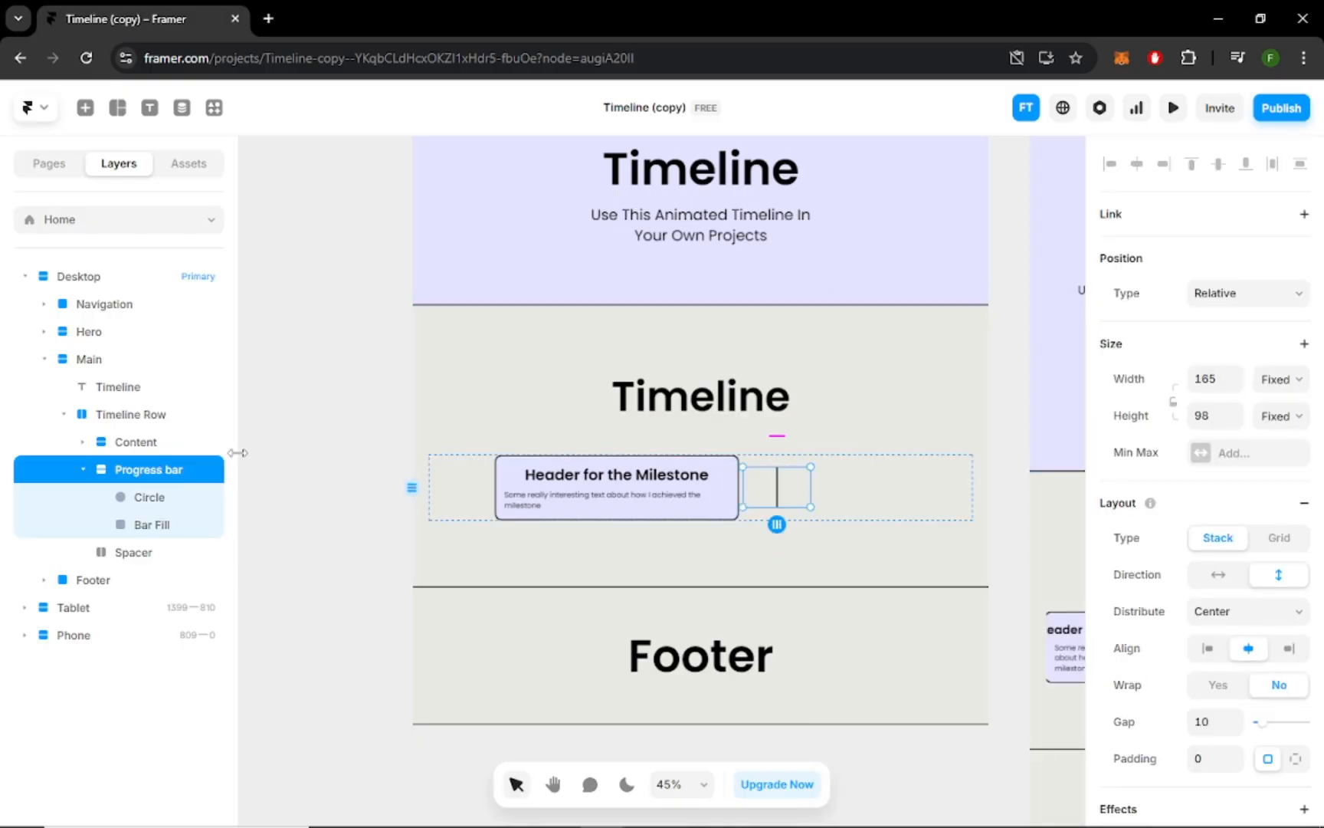
click(1274, 416)
click(1280, 509)
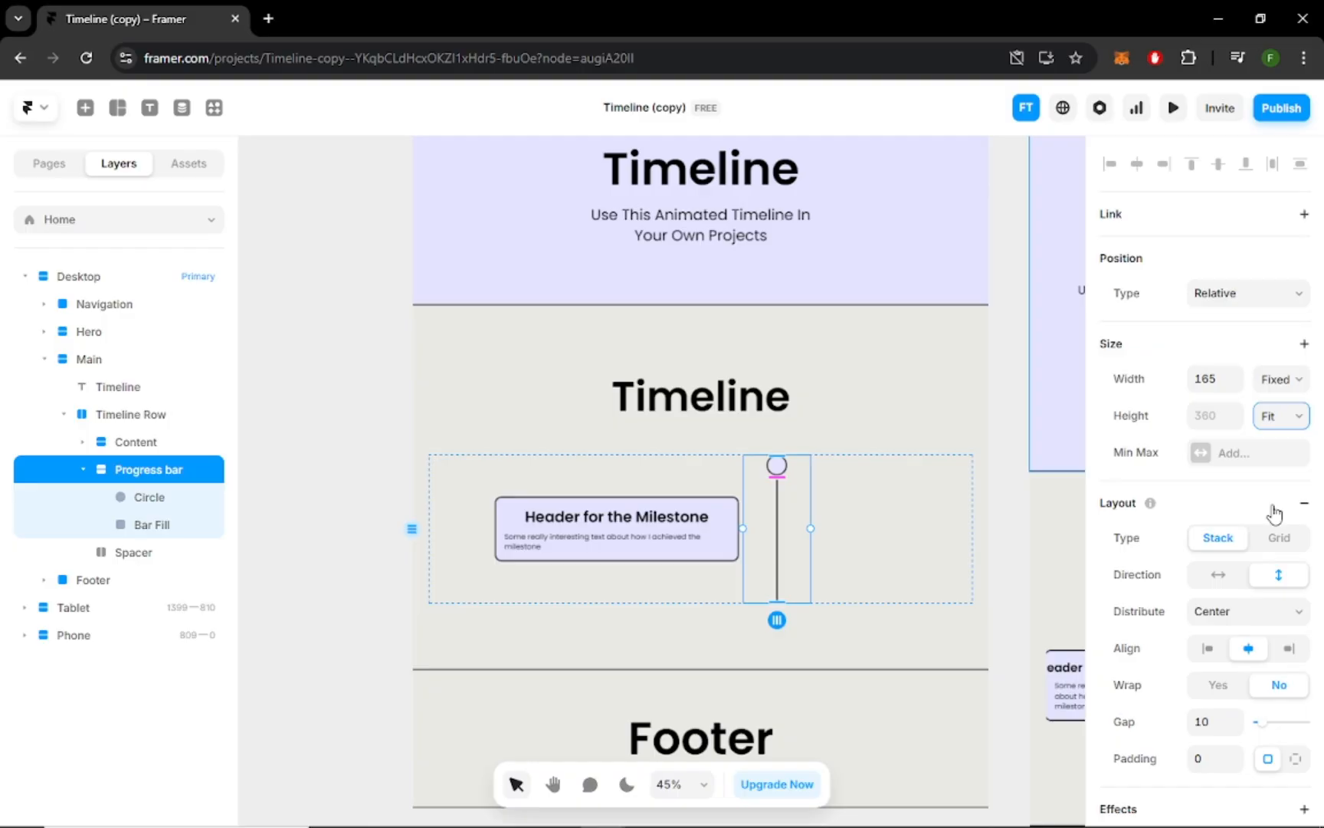
click(1216, 373)
click(1282, 380)
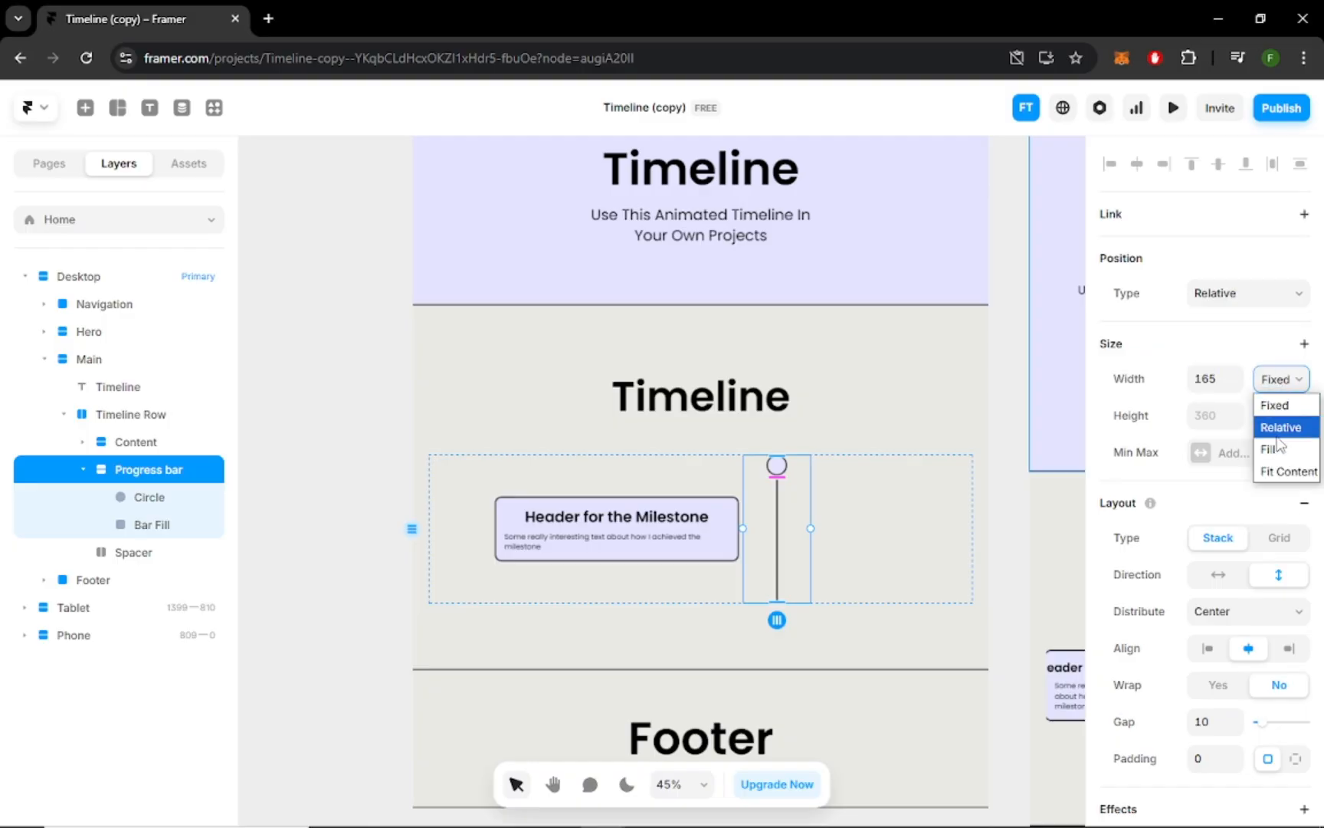
click(1280, 427)
click(1203, 378)
text(10)
key(Return)
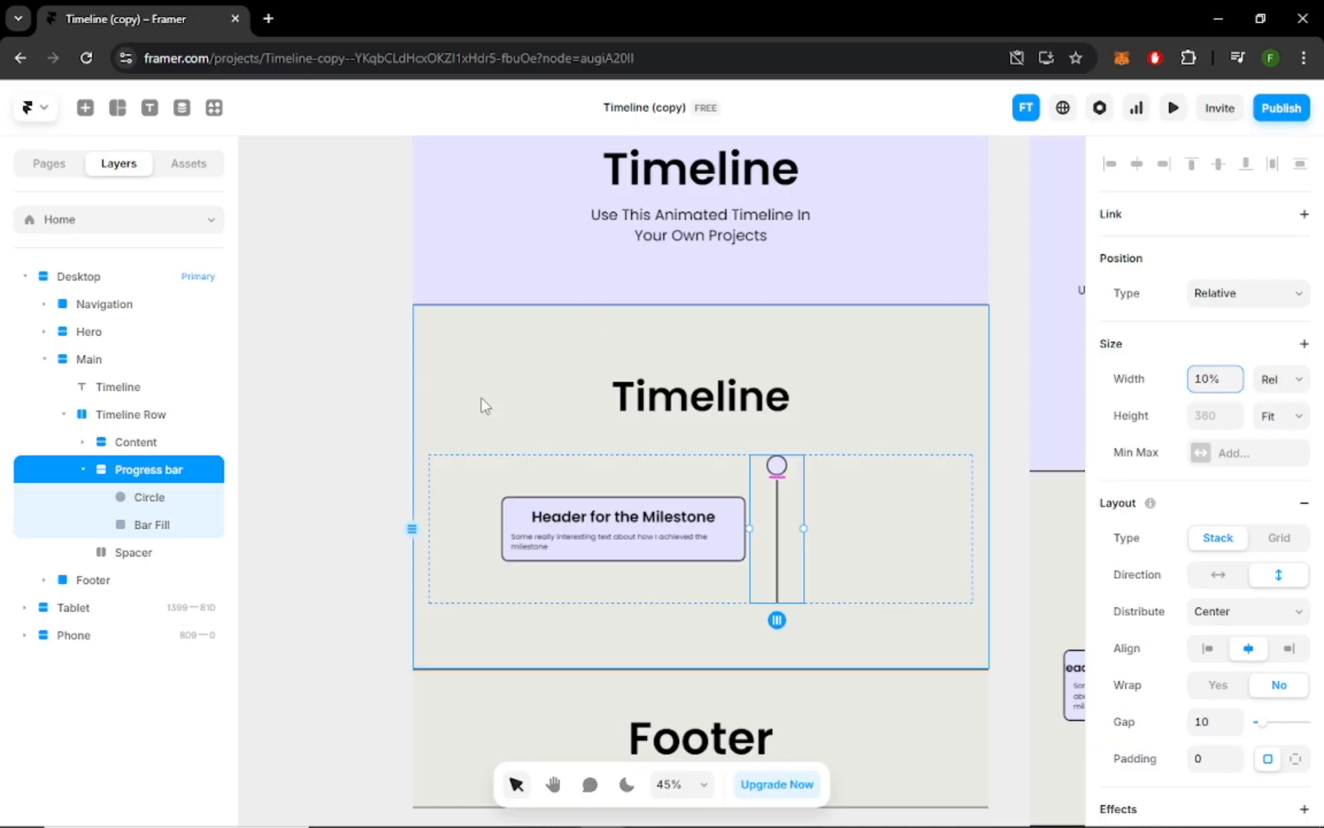
- Set the Spacer stack's width to a relative 45% and its height to Fill
click(134, 552)
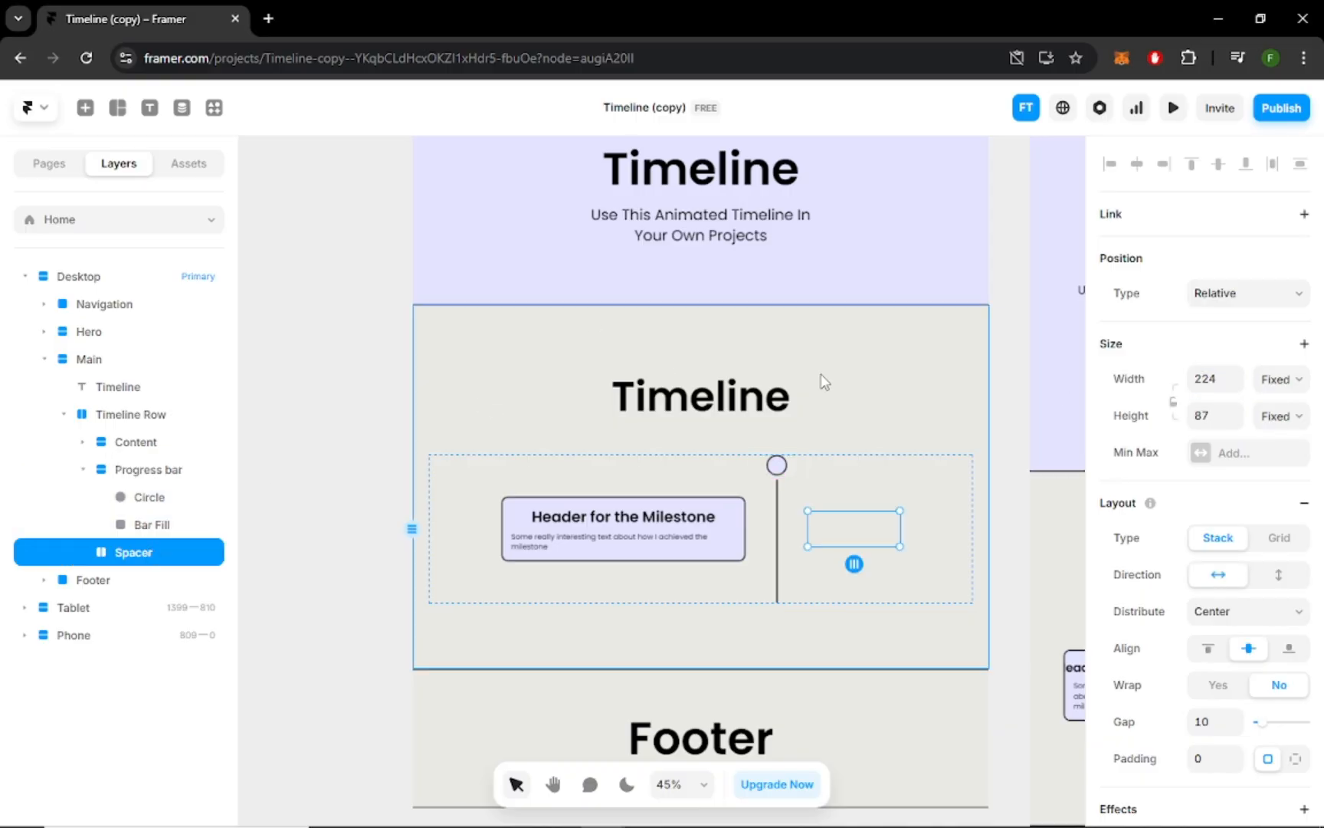
click(1282, 379)
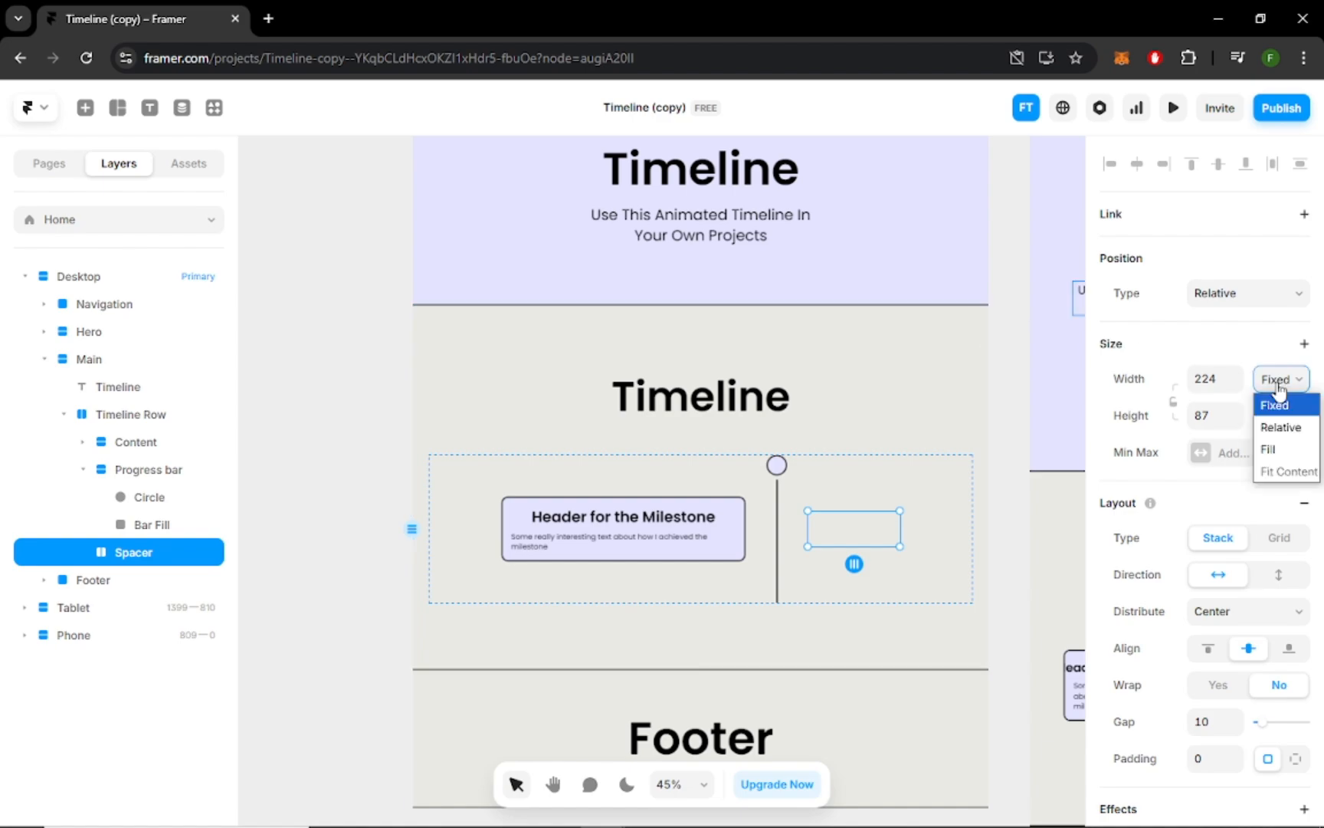
click(1280, 426)
click(1205, 378)
text(45)
click(1281, 415)
click(1279, 484)
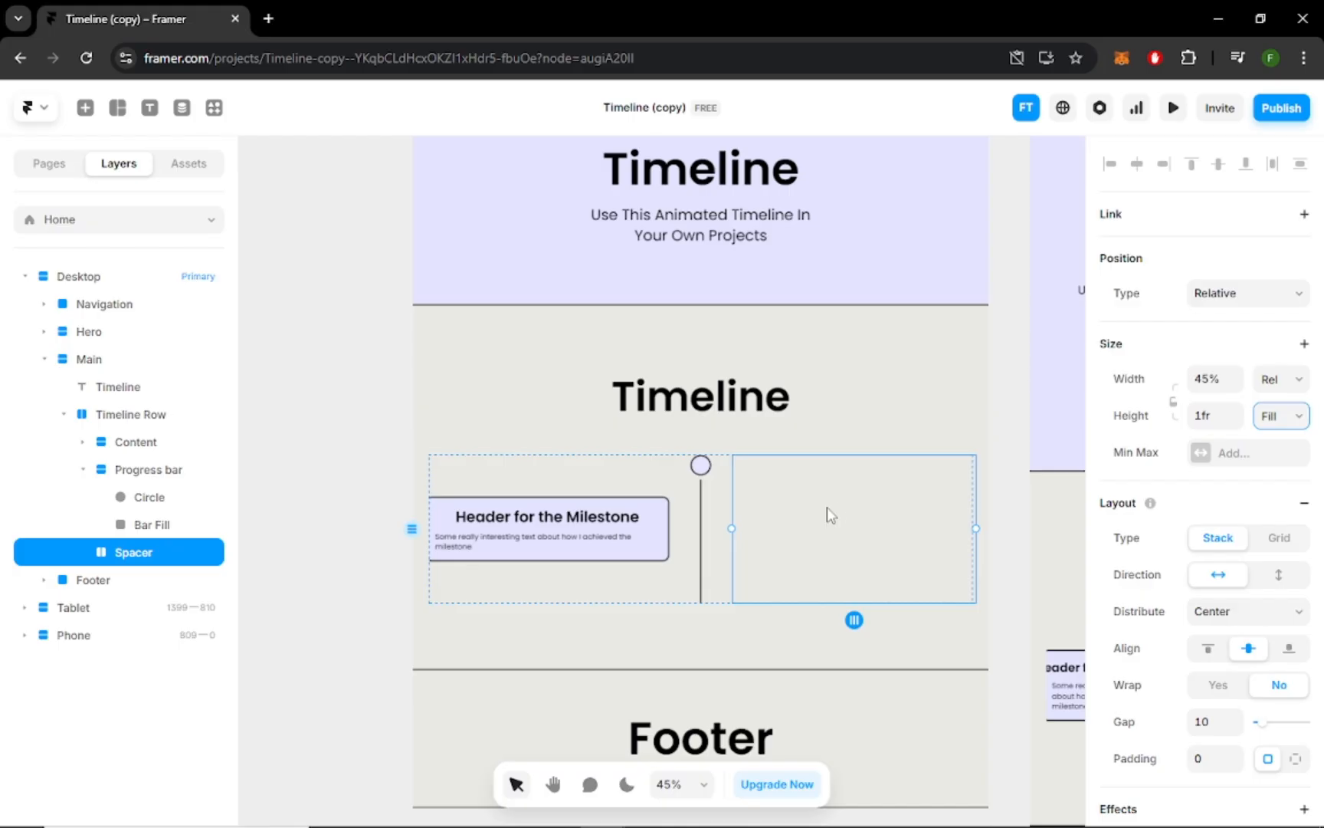
- Set the Spacer stack's gap to 0
scroll(1233, 645, down, 5)
click(1210, 443)
text(0)
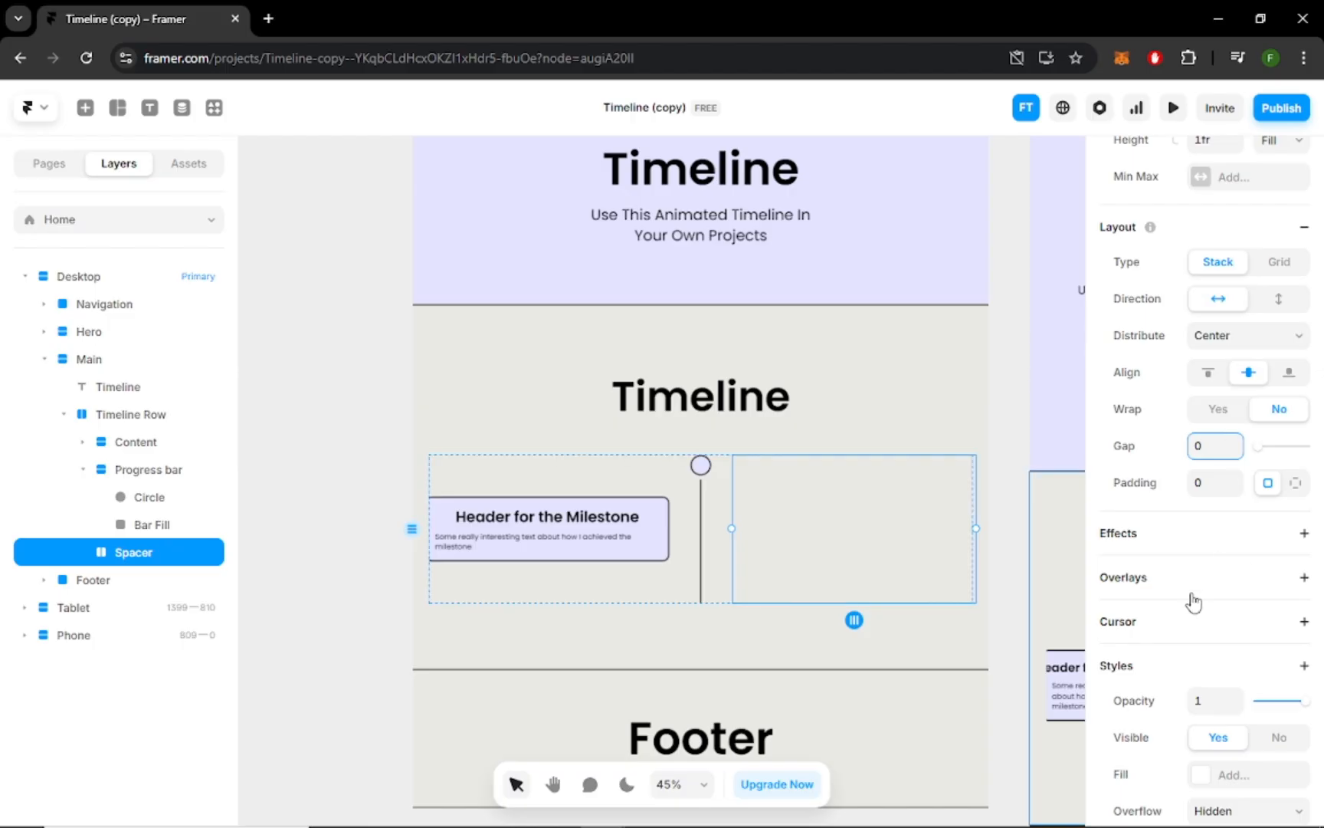
click(1208, 372)
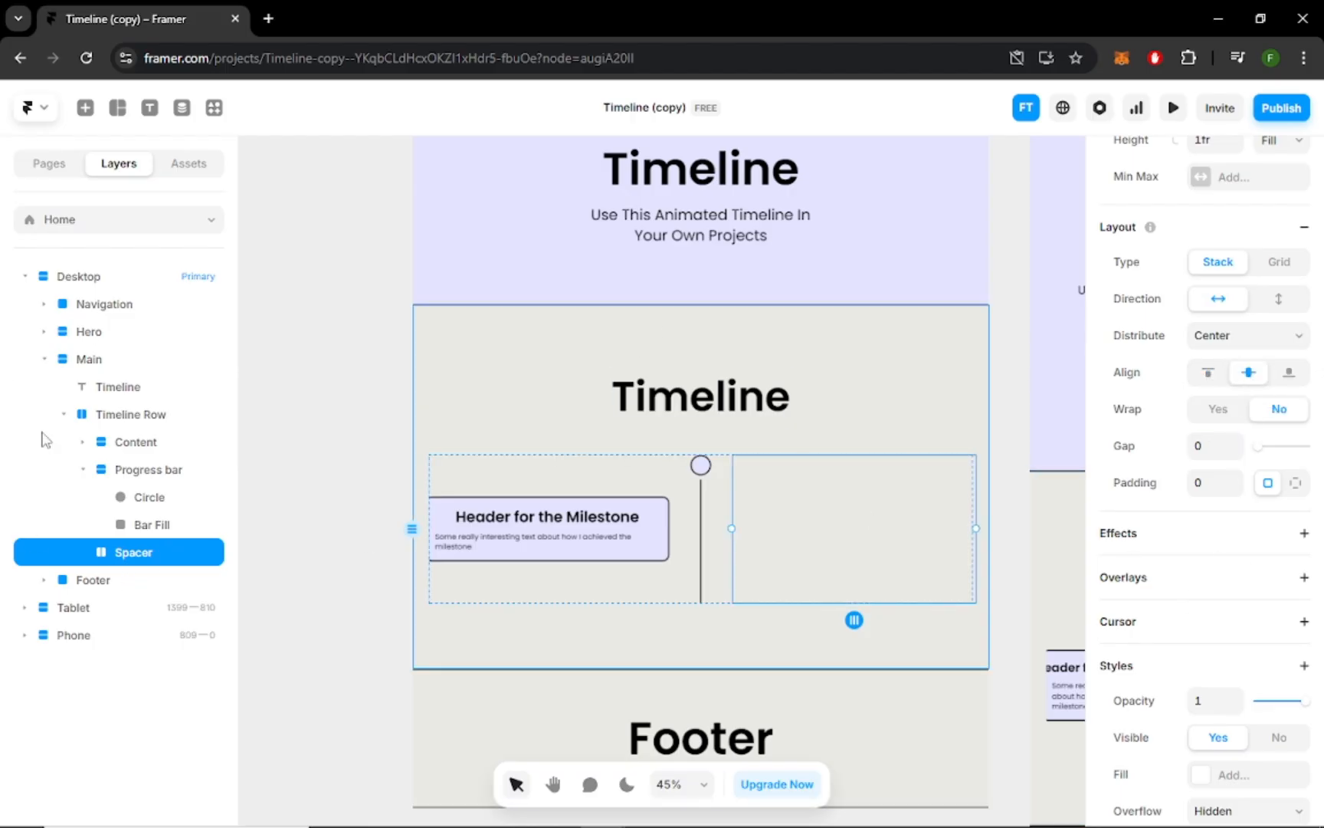
- Set the Timeline Row's gap to 0 and align its contents to the top
click(131, 414)
scroll(1204, 537, down, 3)
double_click(1205, 537)
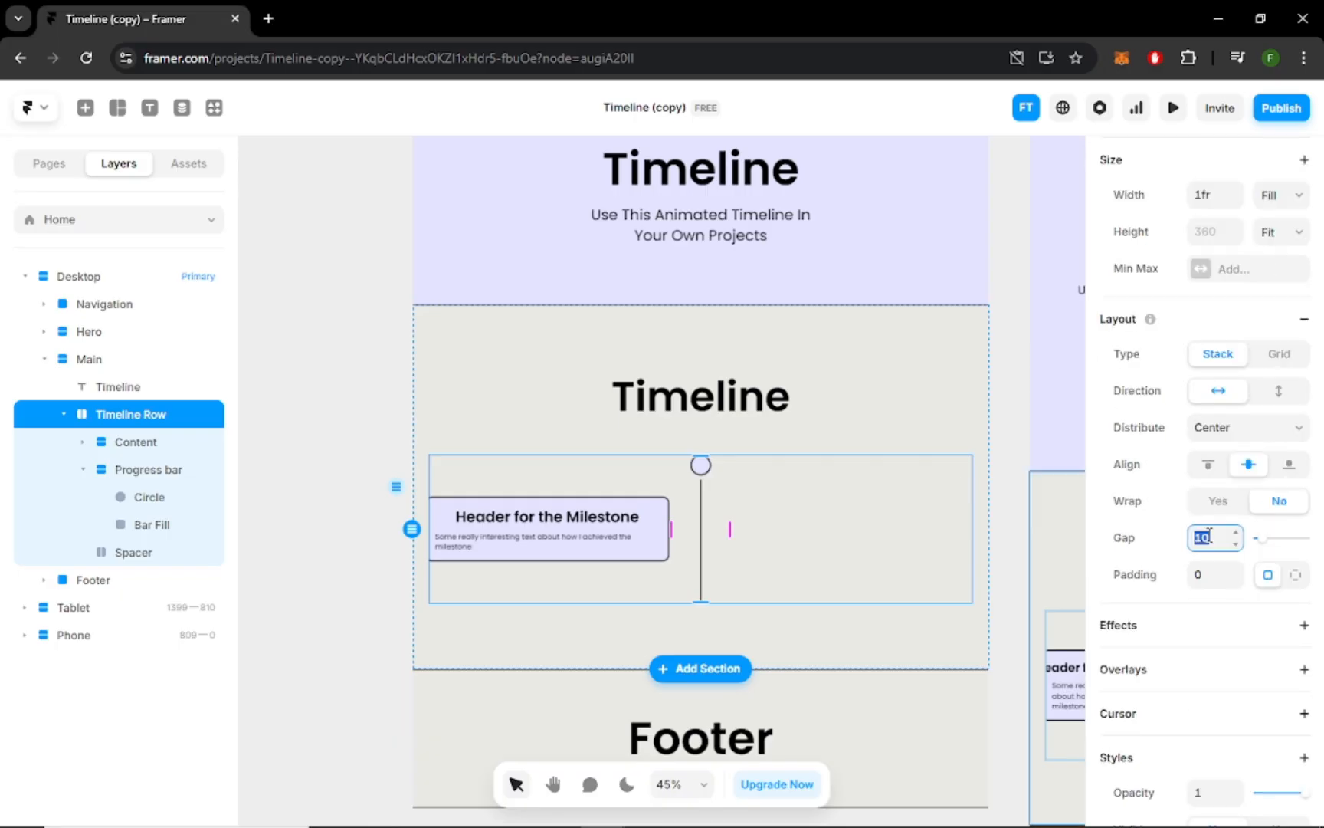
text(0)
key(Return)
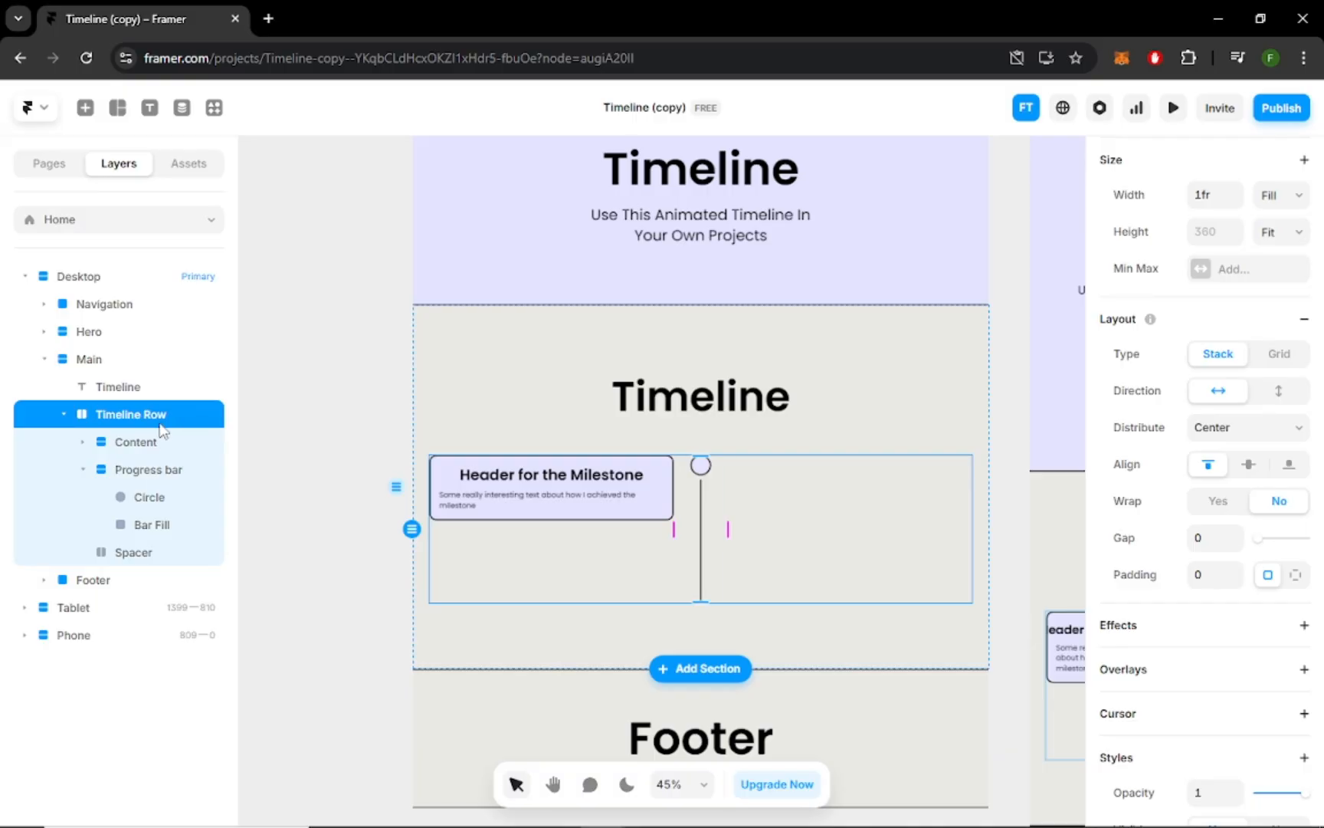
- Add a scroll section named "timeline-row-1" to the Timeline Row
scroll(1217, 640, down, 6)
click(1187, 705)
click(1304, 625)
click(1303, 702)
click(1266, 656)
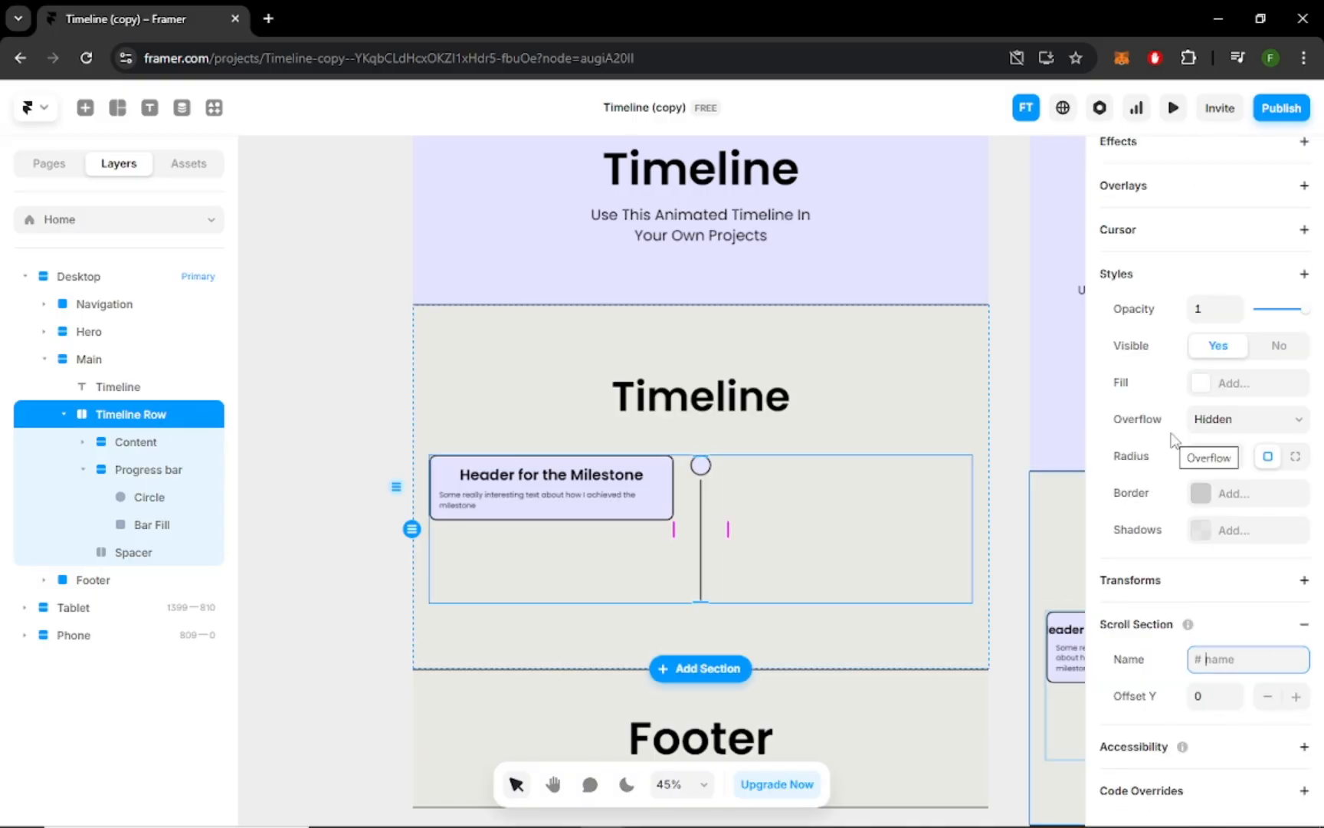
text(timeline-row-1)
- Wrap the Bar Fill frame in a new parent frame and rename that parent as "Bar"
click(153, 526)
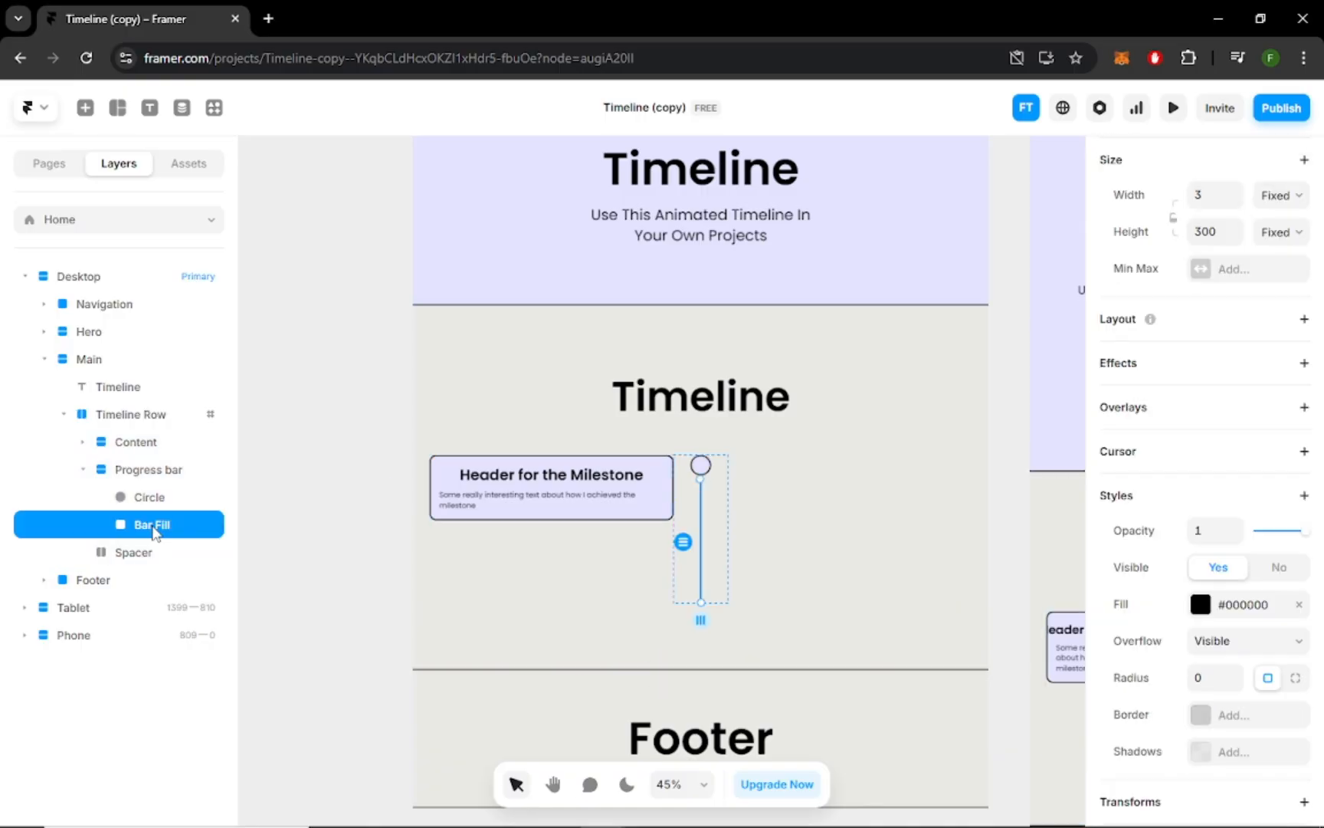
key(ctrl+alt+Return)
double_click(147, 525)
text(Bar Frame)
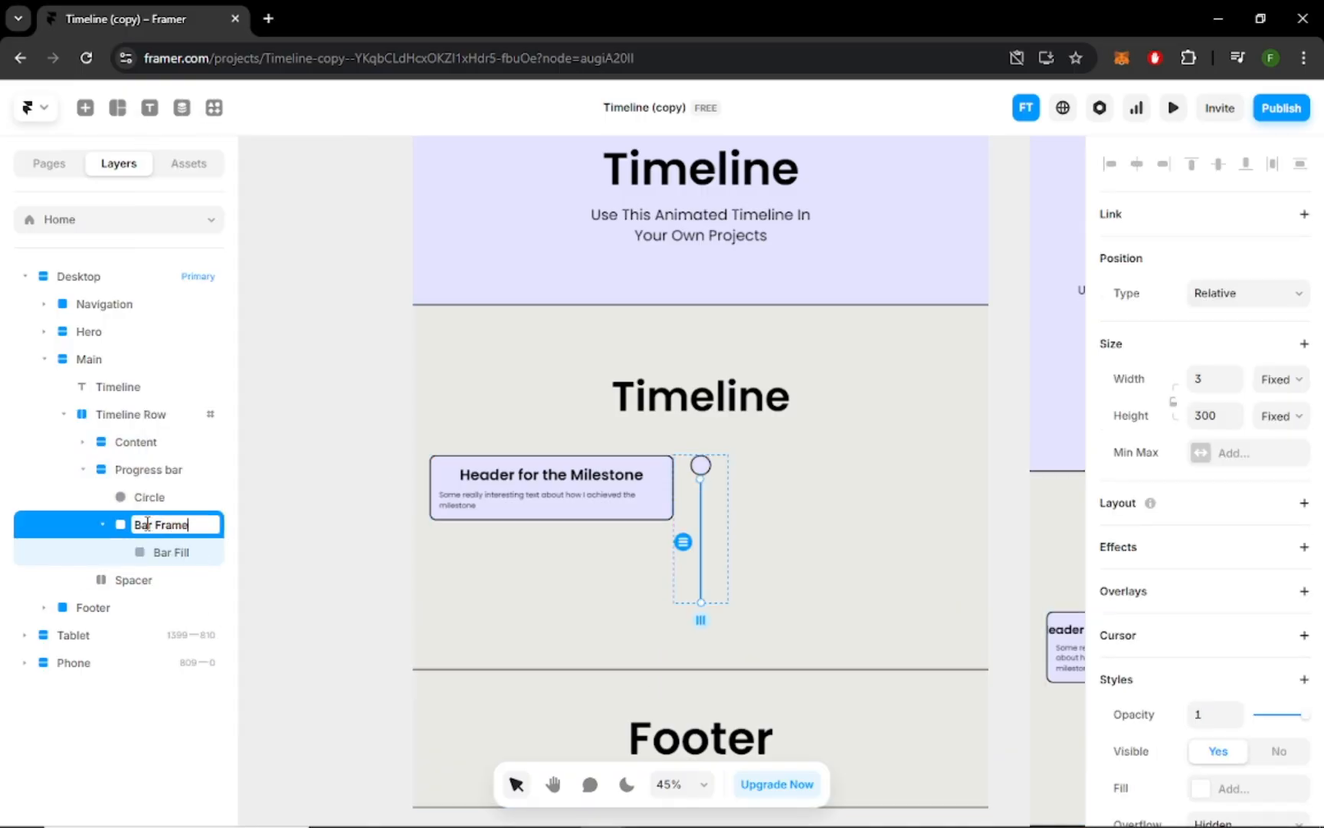
key(BackSpace)
key(BackSpace)
key(BackSpace)
key(BackSpace)
key(BackSpace)
key(Return)
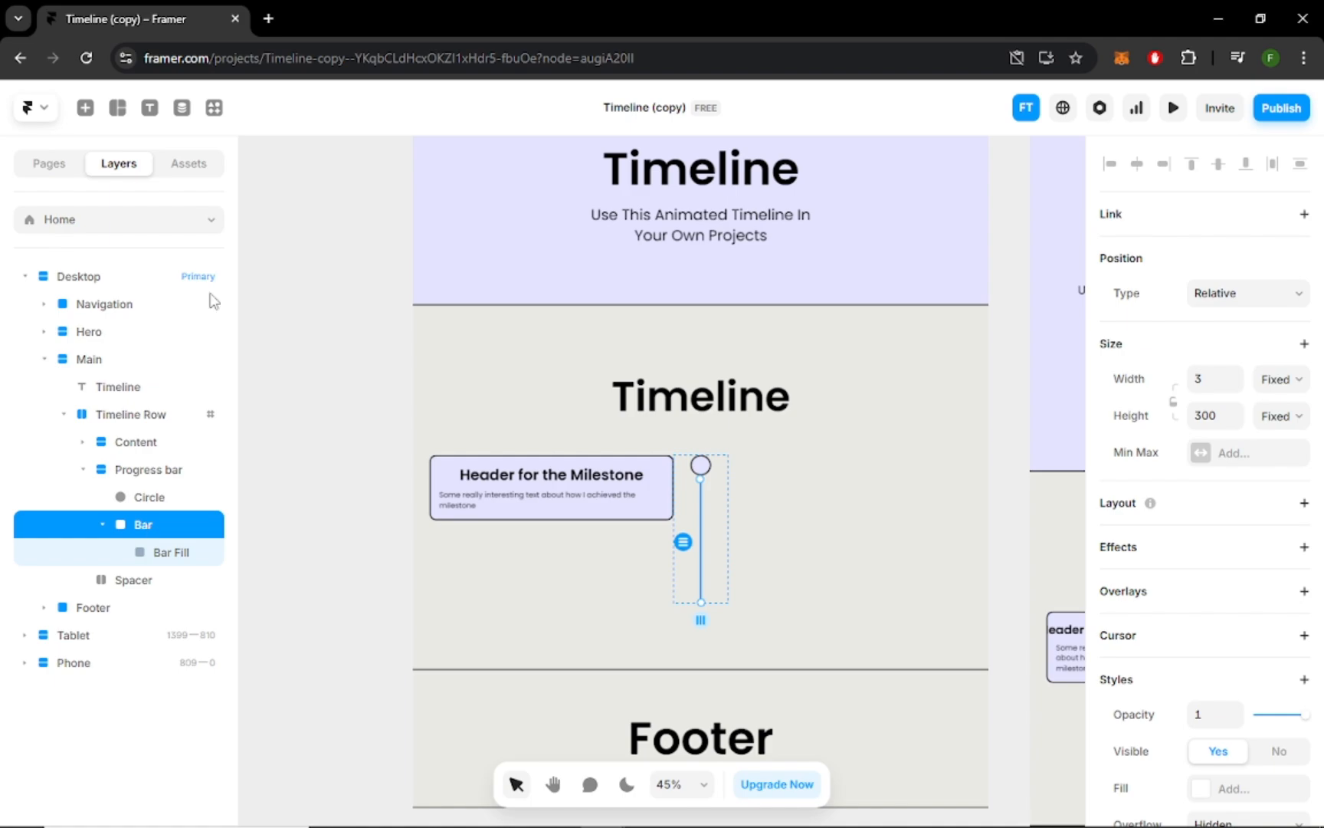
- Add a Scroll Transform effect to Bar Fill, triggered by Section in View for #timeline-row-1 with a centered viewport
click(184, 553)
click(1304, 503)
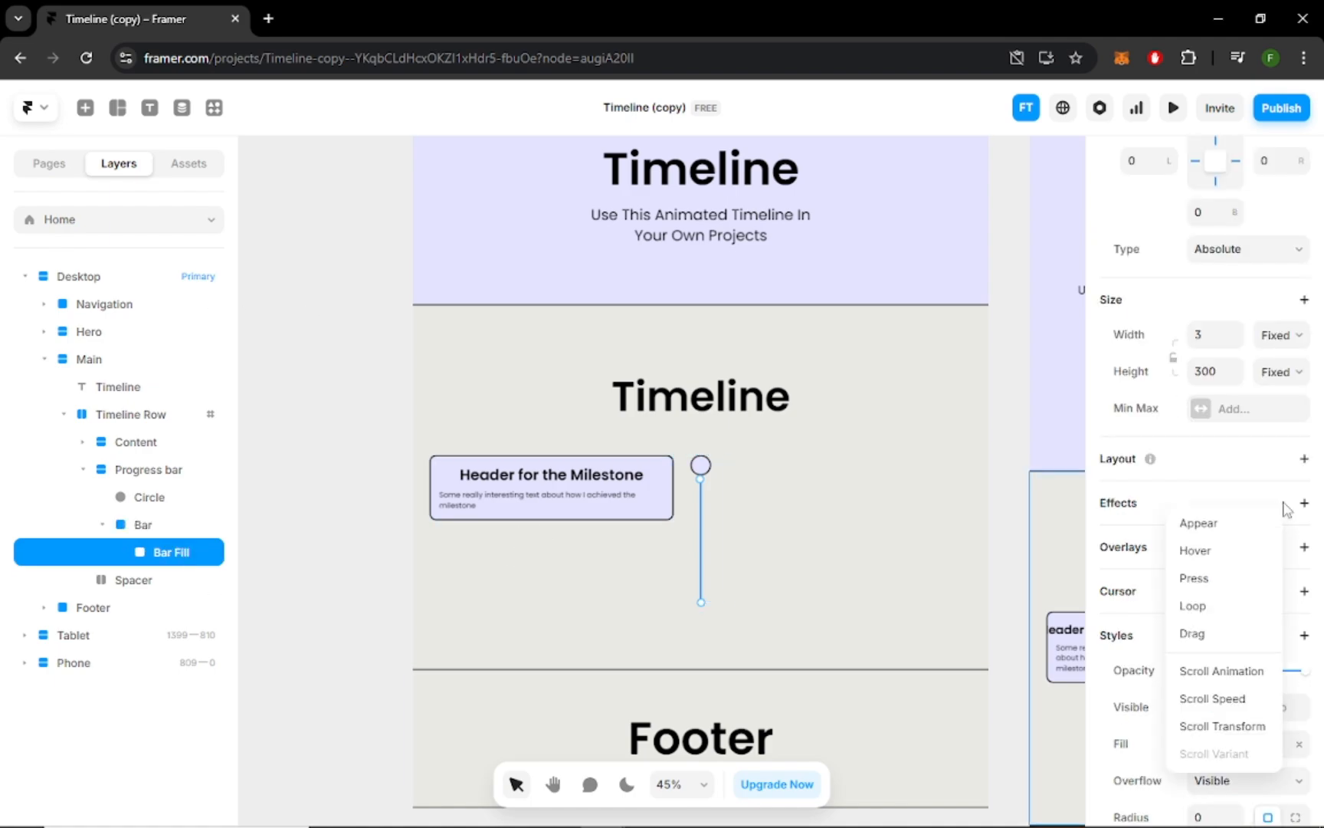
click(1219, 725)
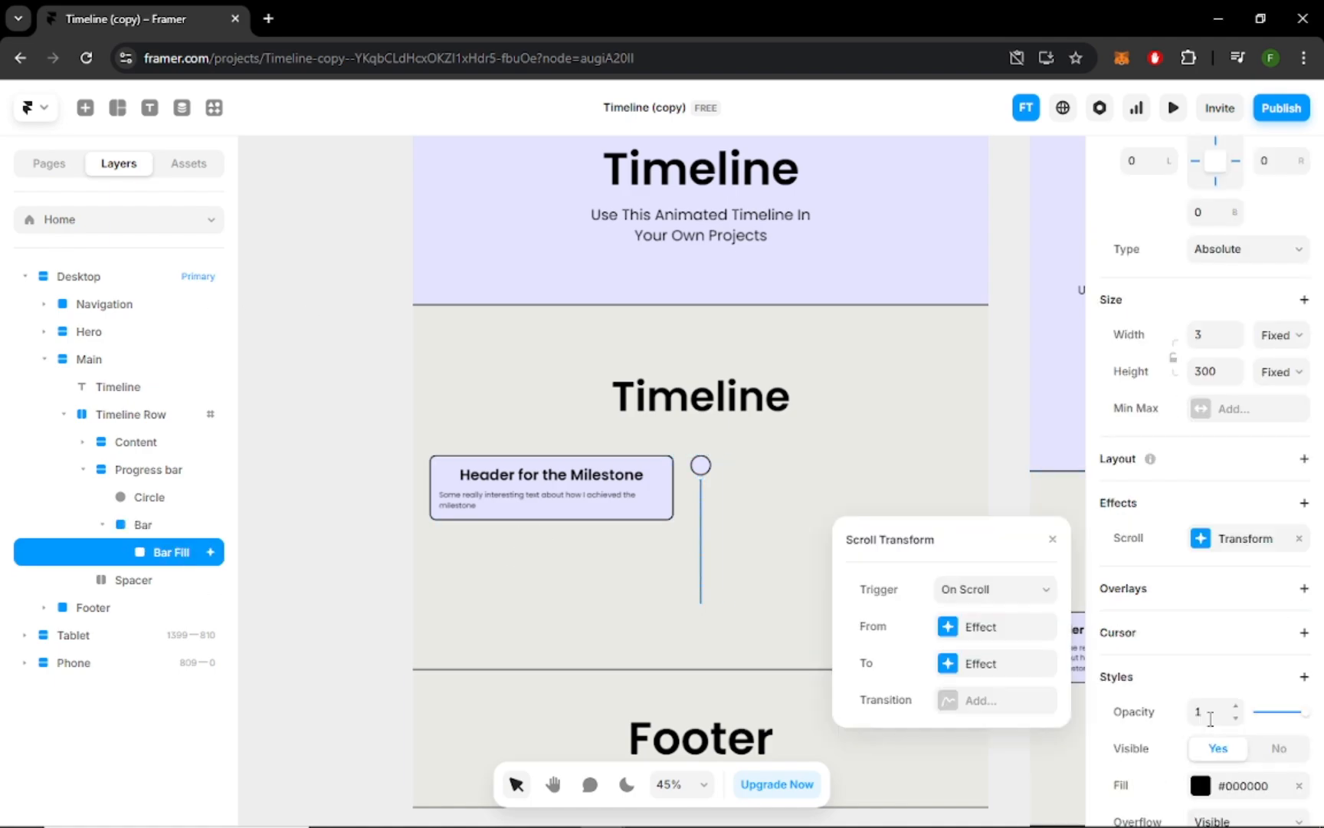
click(967, 602)
click(984, 660)
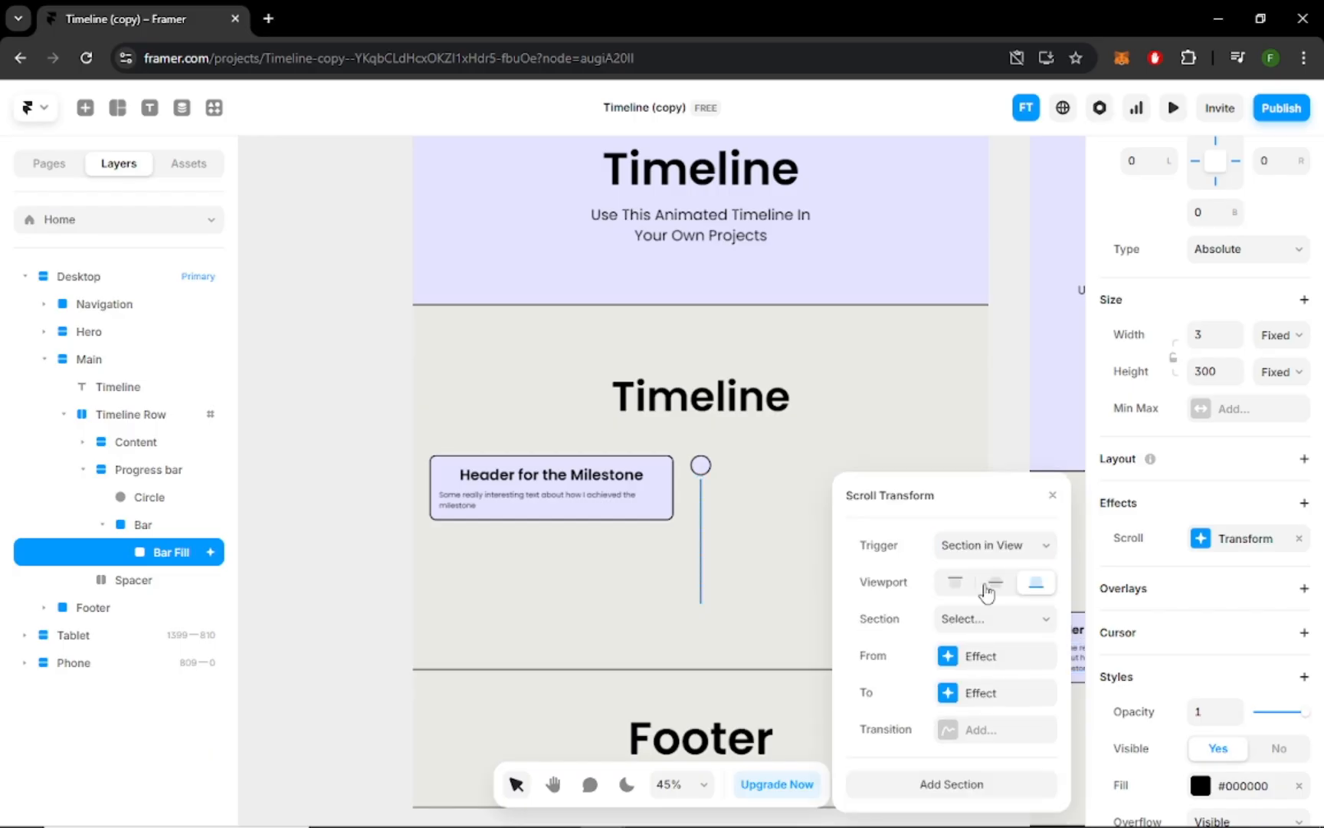
click(994, 584)
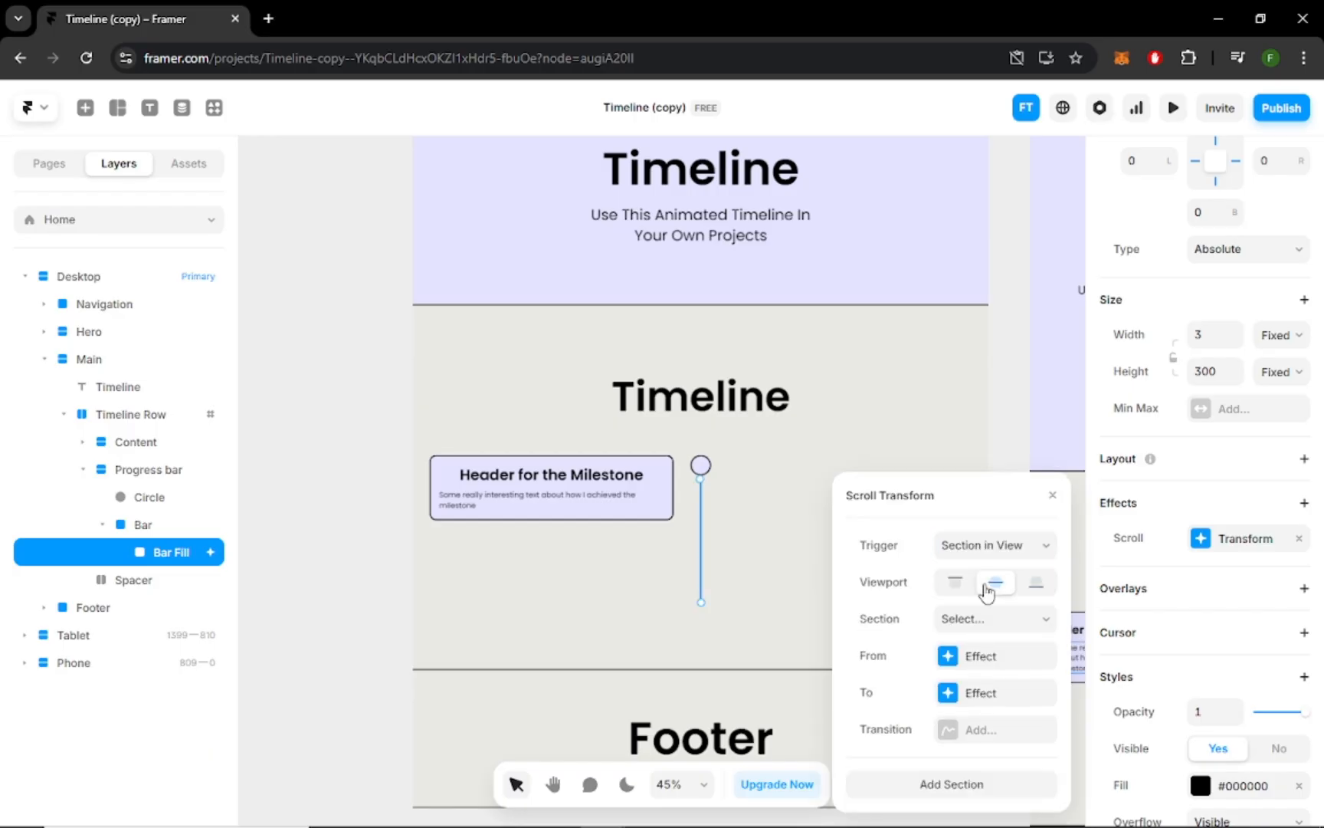
click(994, 620)
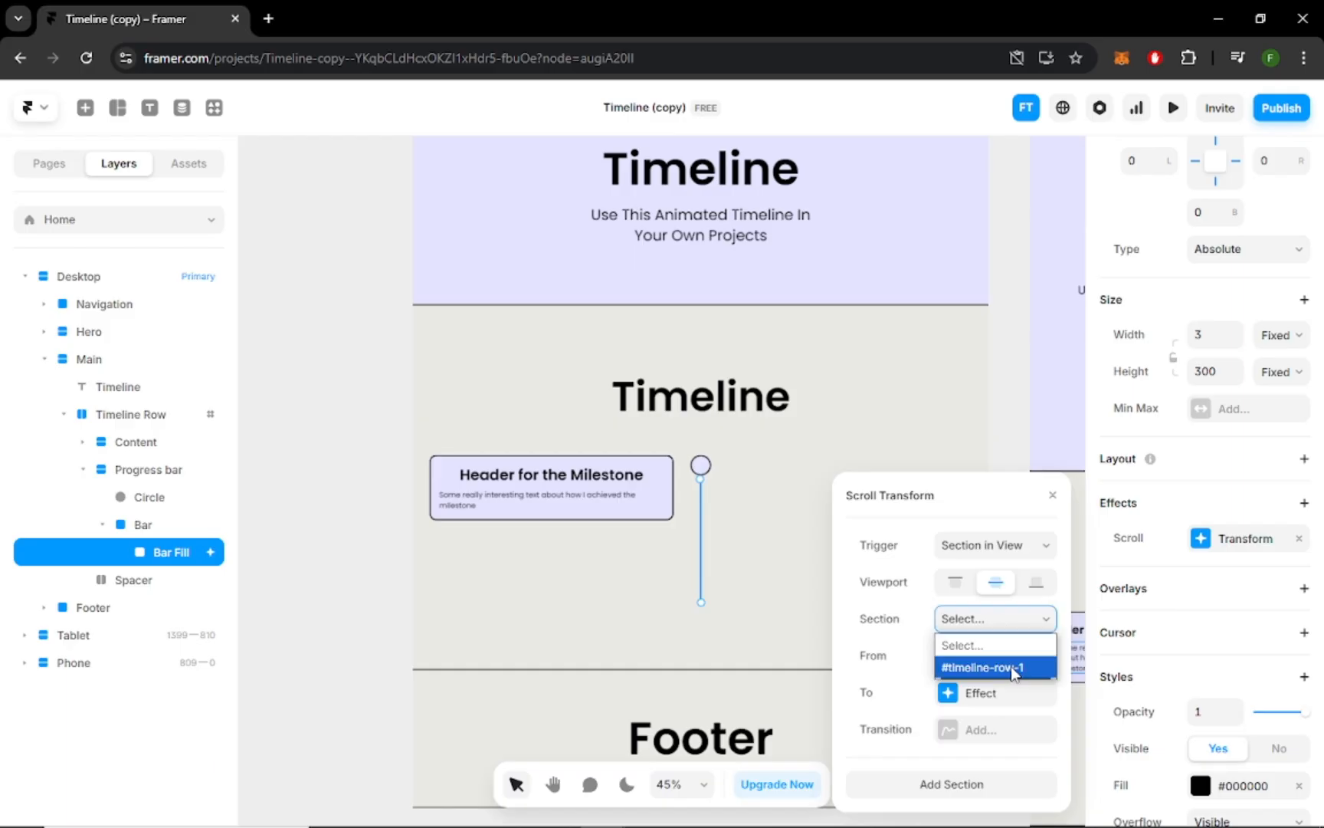
click(1009, 665)
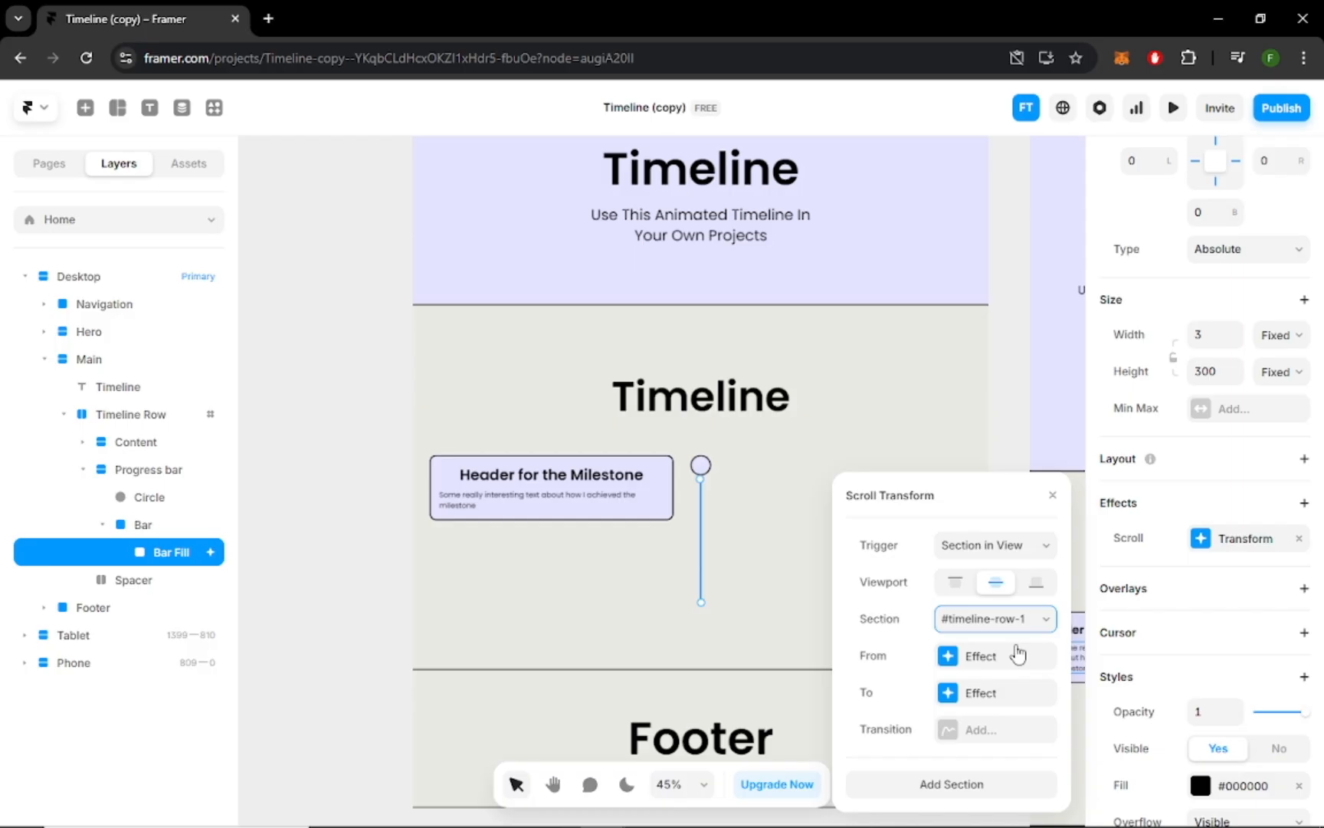
- Set the Bar Fill transform's From state to a Y offset of -300, opacity 1 and scale 1
click(943, 656)
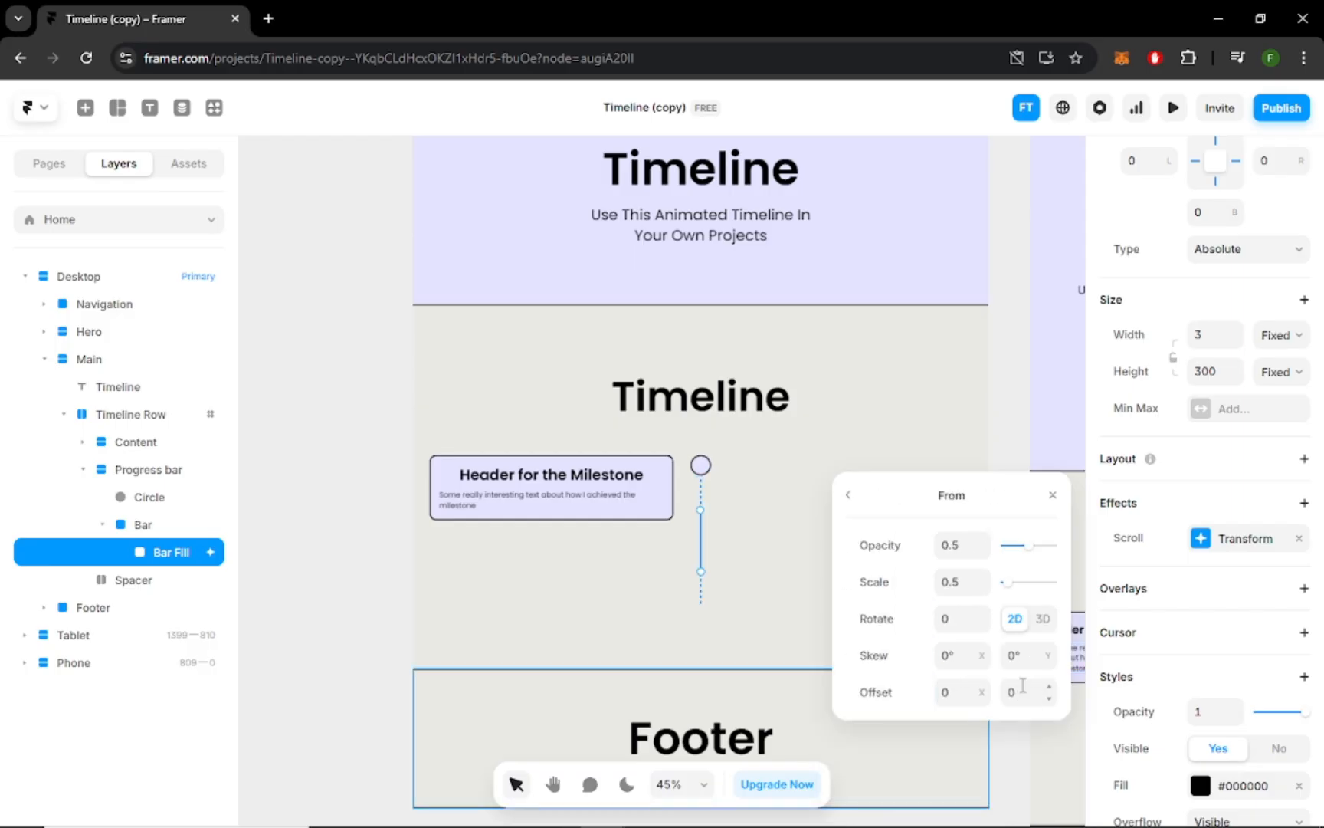
click(1028, 658)
click(1025, 694)
text(-300)
click(964, 540)
text(1)
click(972, 583)
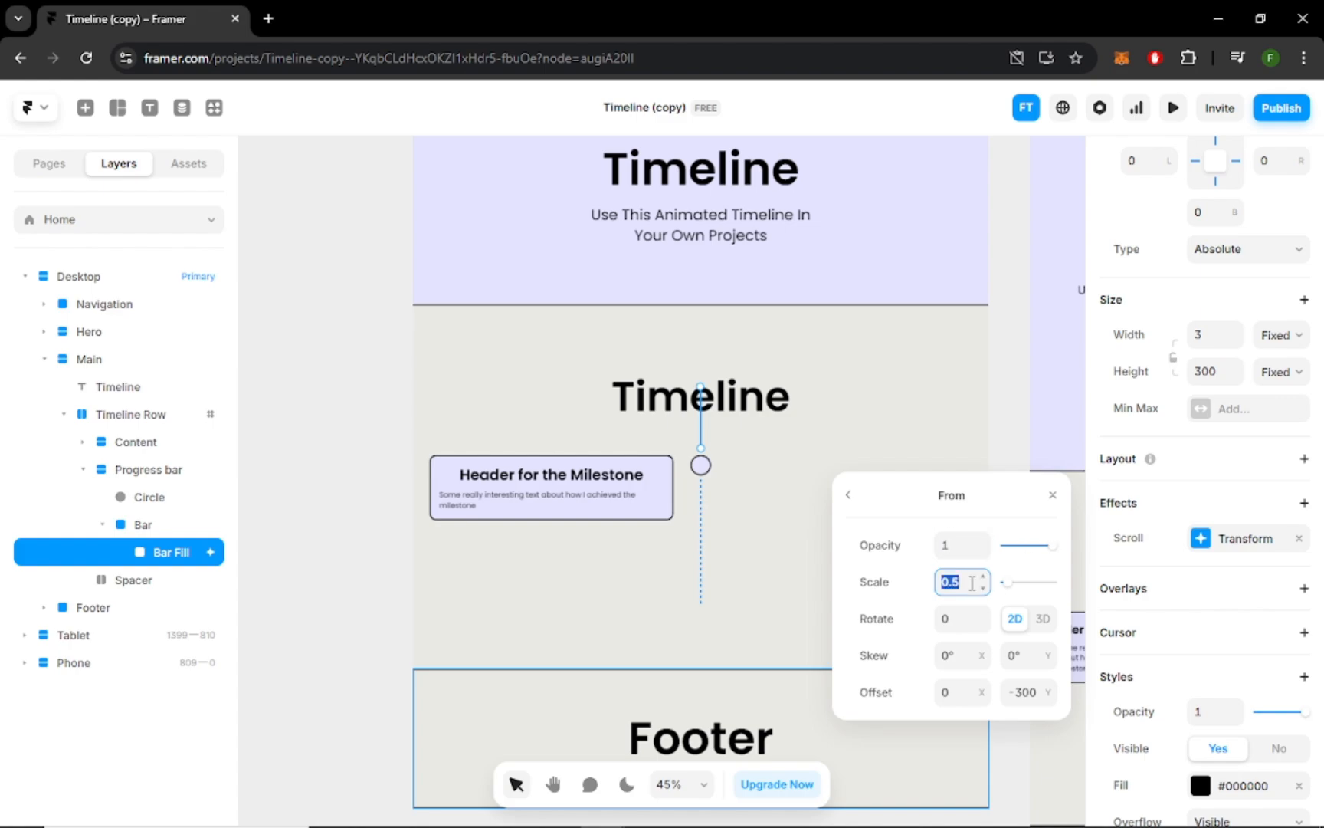
text(1)
- Add a Scroll Animation effect to the Circle, triggered by Section in View for #timeline-row-1 with a centered viewport
scroll(709, 360, down, 2)
click(701, 347)
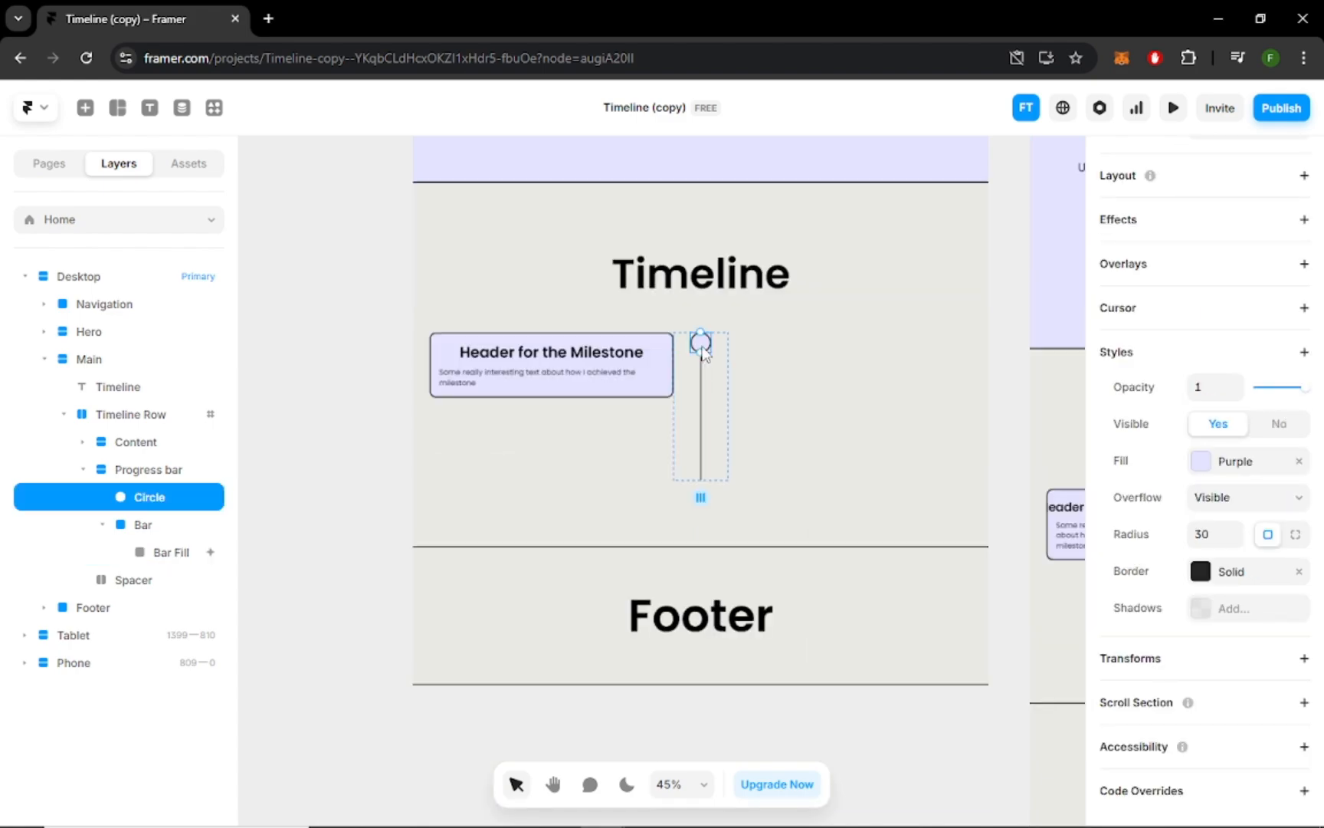
click(1200, 220)
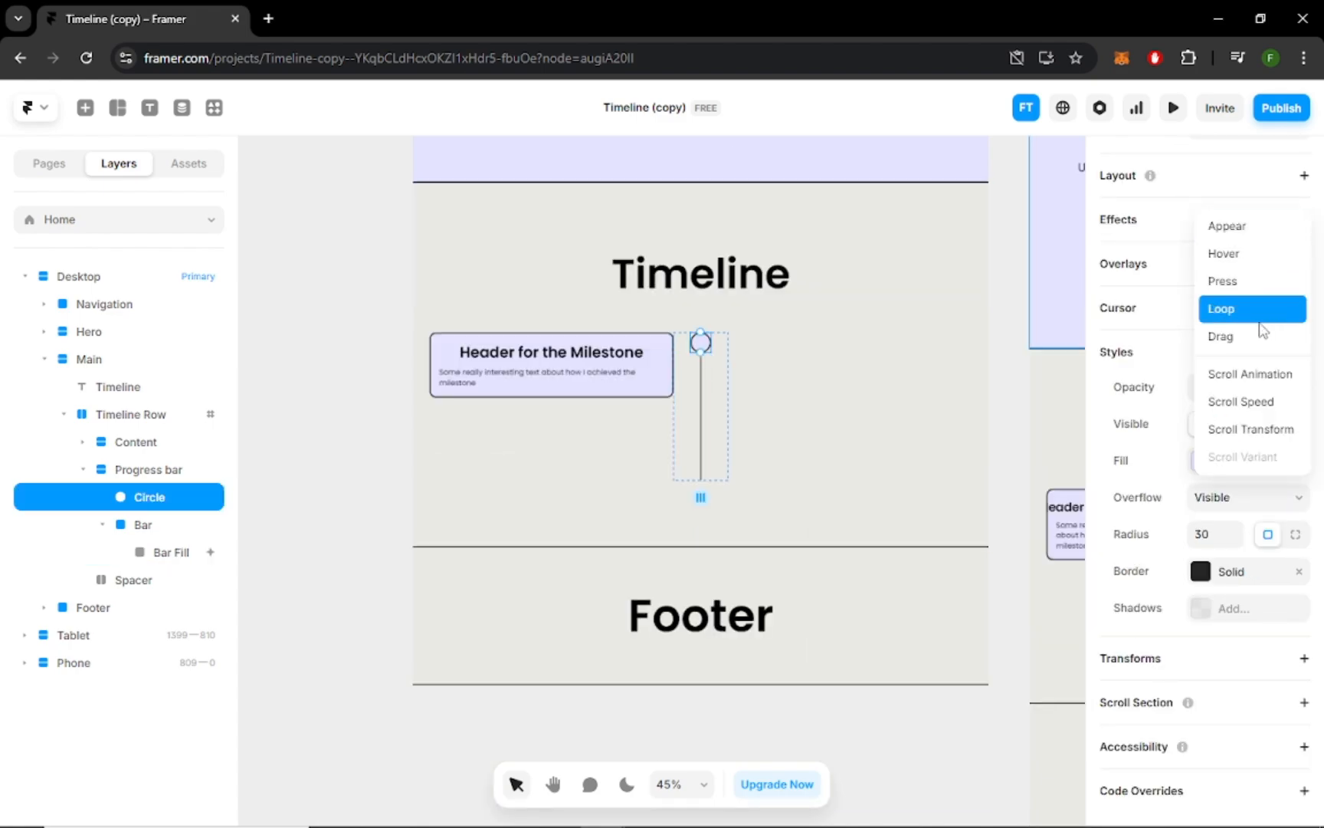
click(1260, 373)
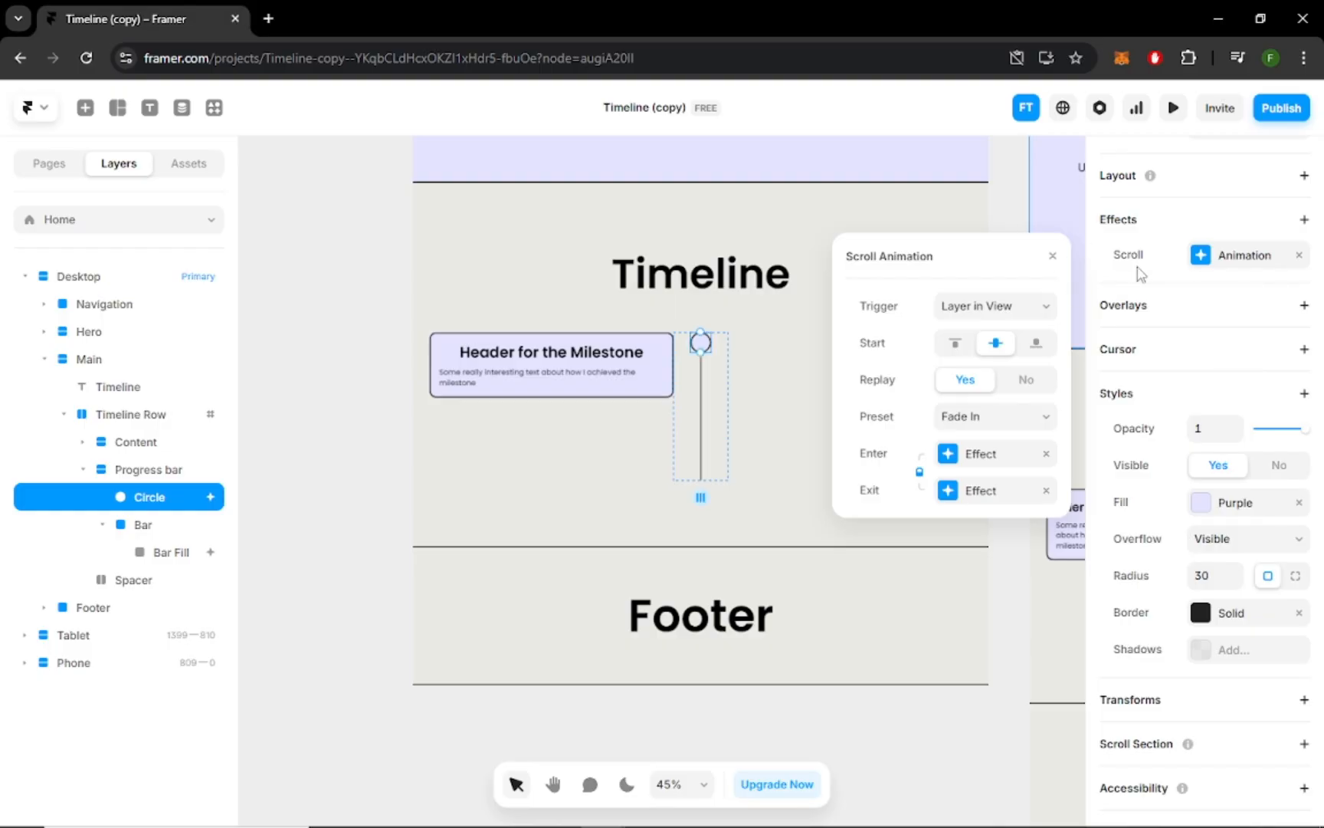
click(996, 306)
click(972, 393)
click(996, 381)
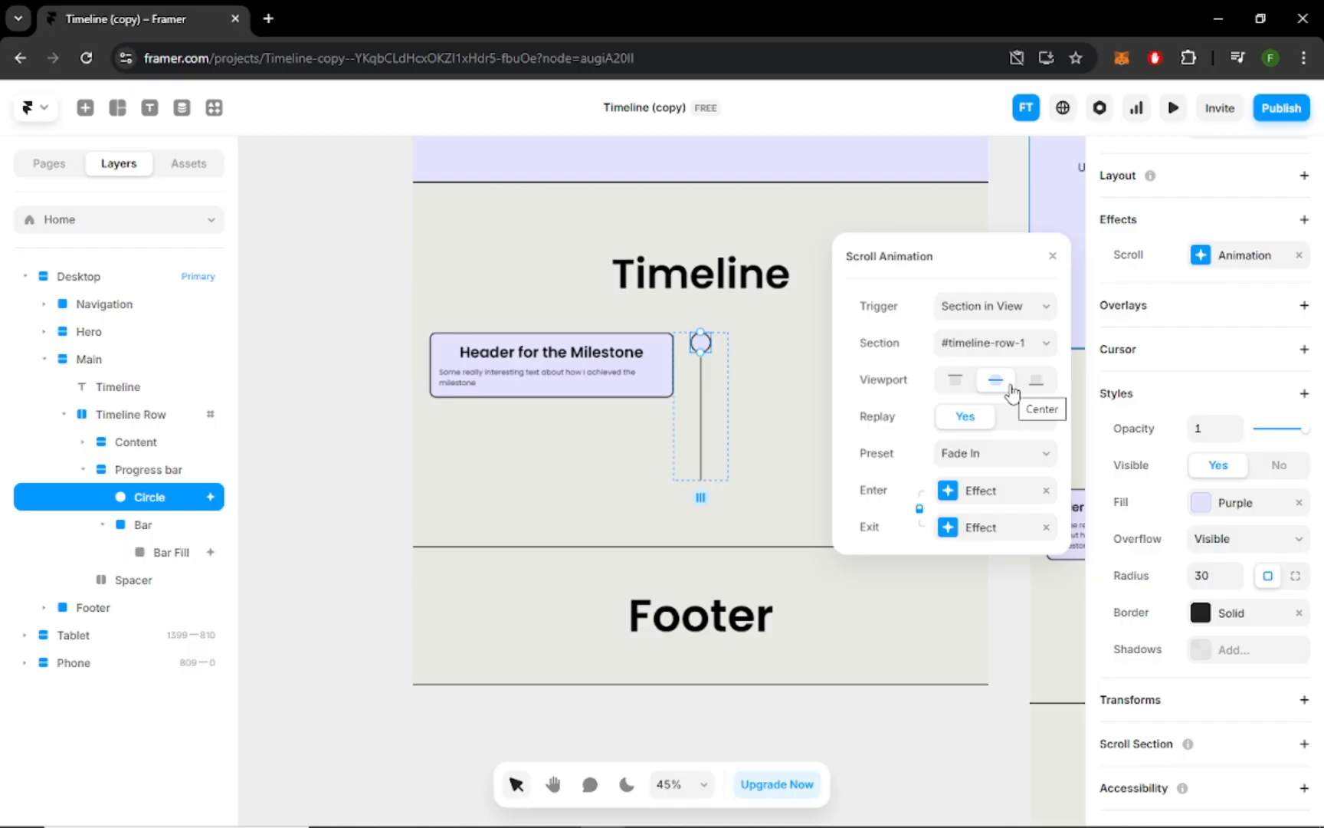
- Apply the Scale In preset to the Circle's scroll animation and remove its Exit effect
click(1004, 453)
click(988, 502)
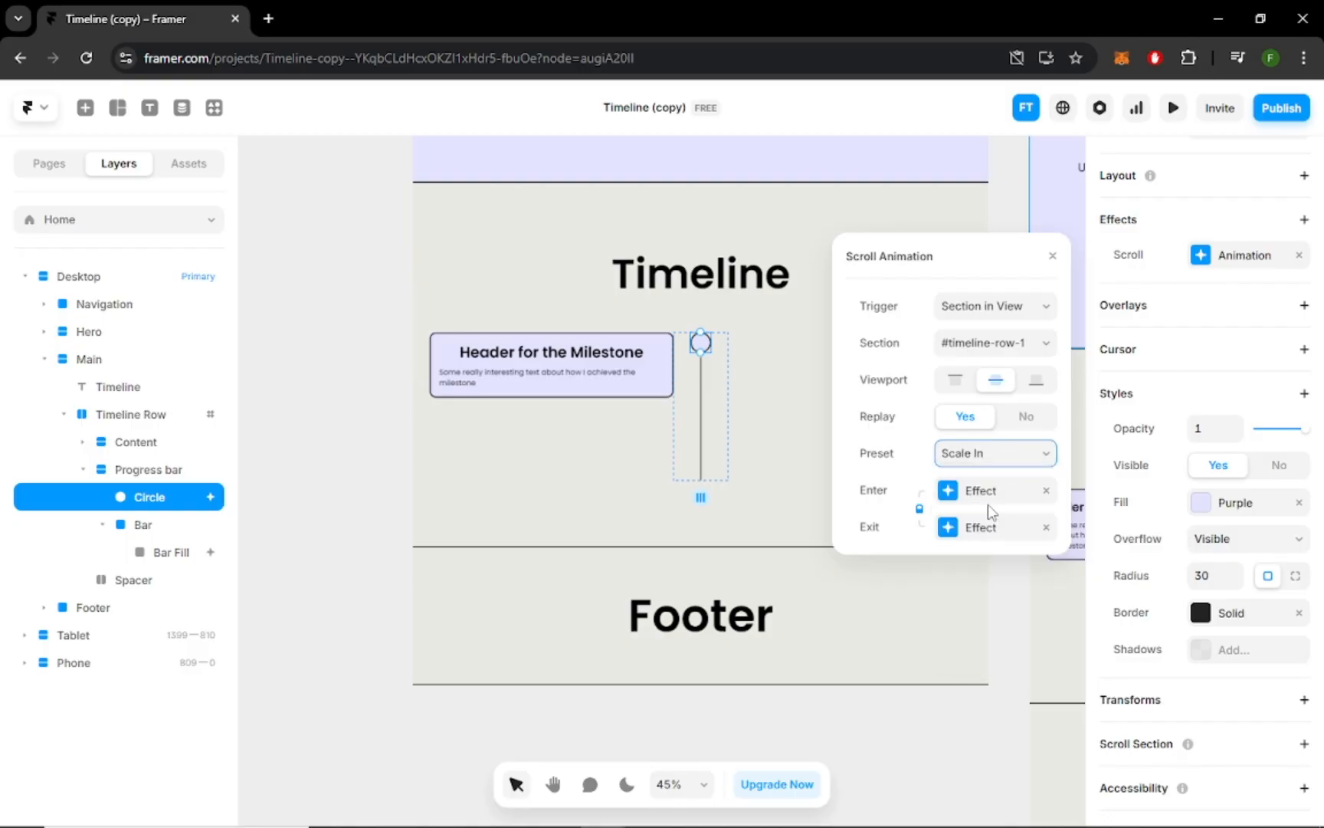
click(1046, 527)
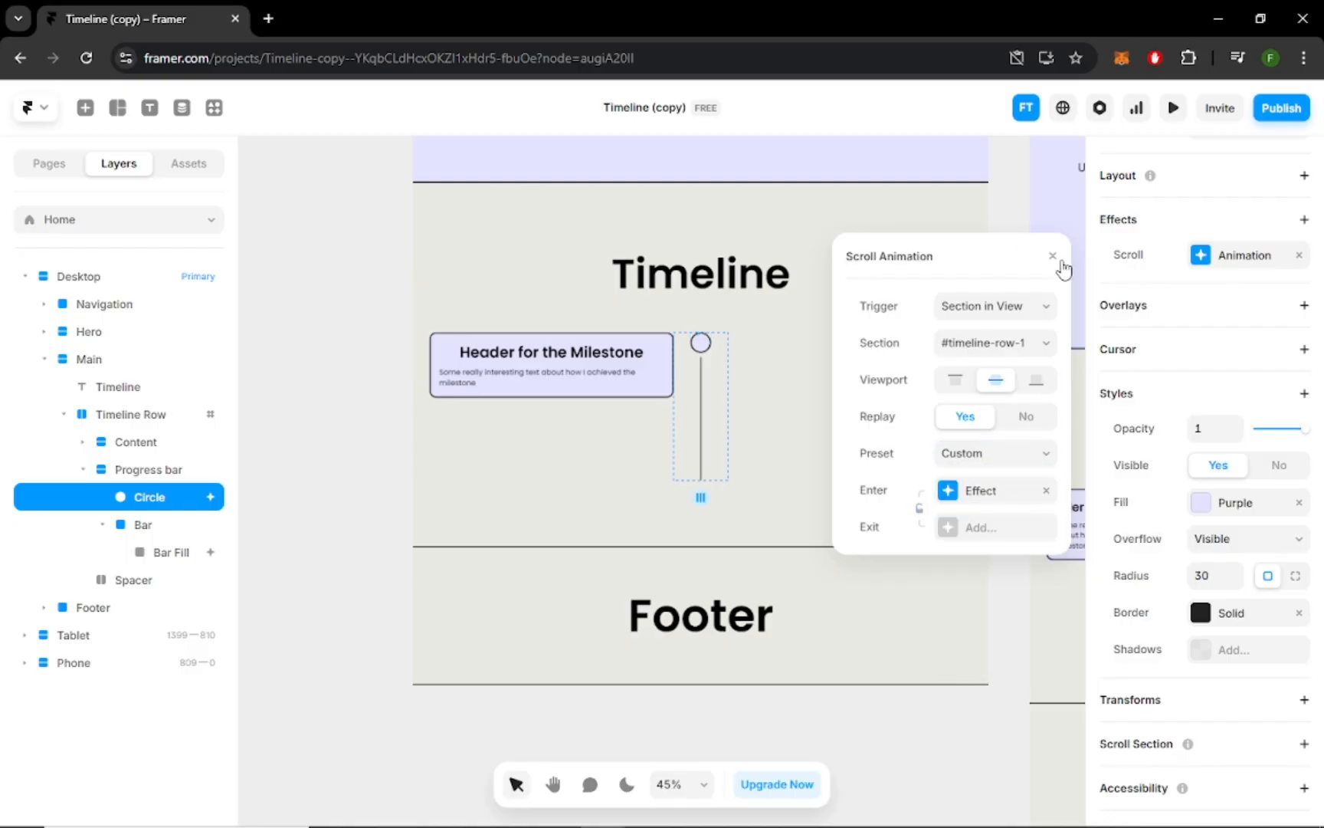
- Add a Scroll Animation effect to the Content card, triggered by Section in View for #timeline-row-1 with a centered viewport
click(619, 342)
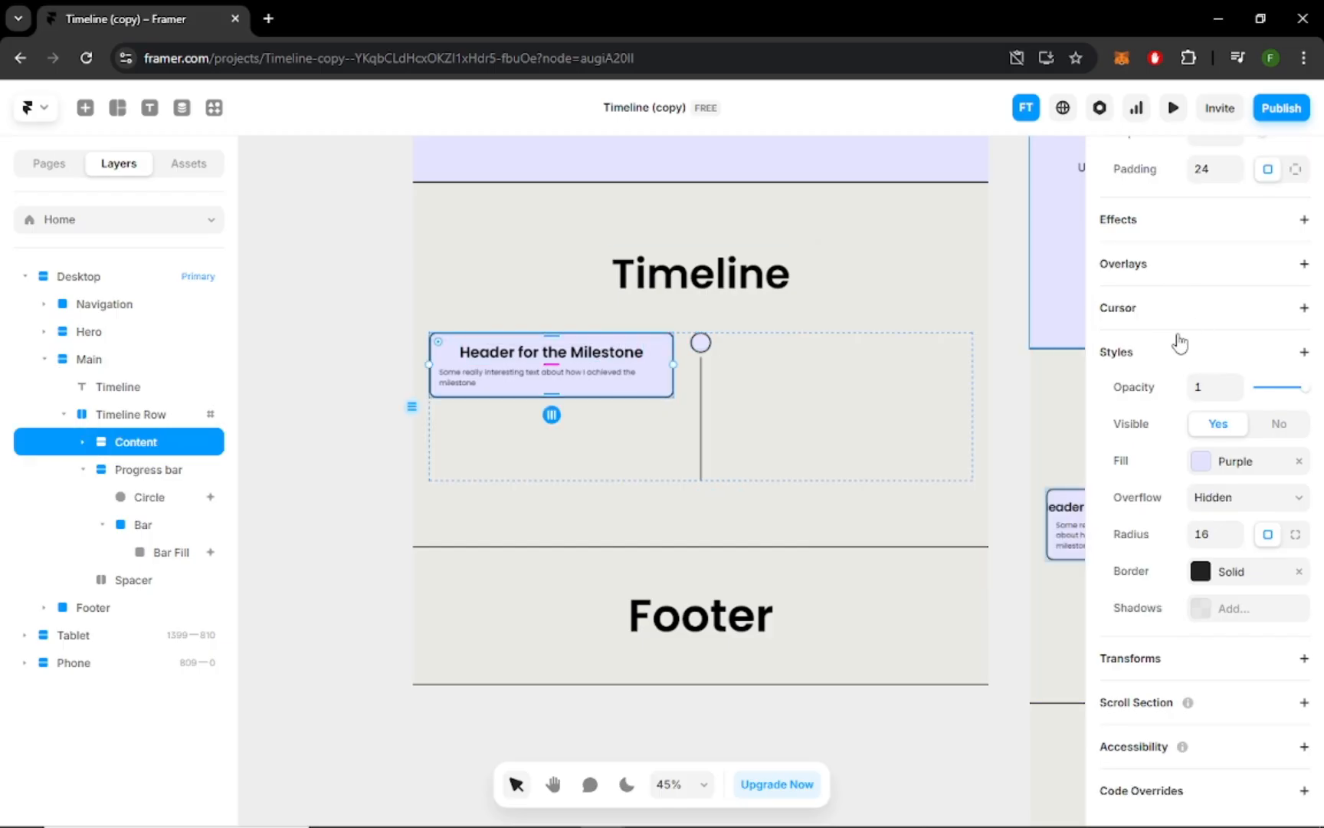
click(1165, 224)
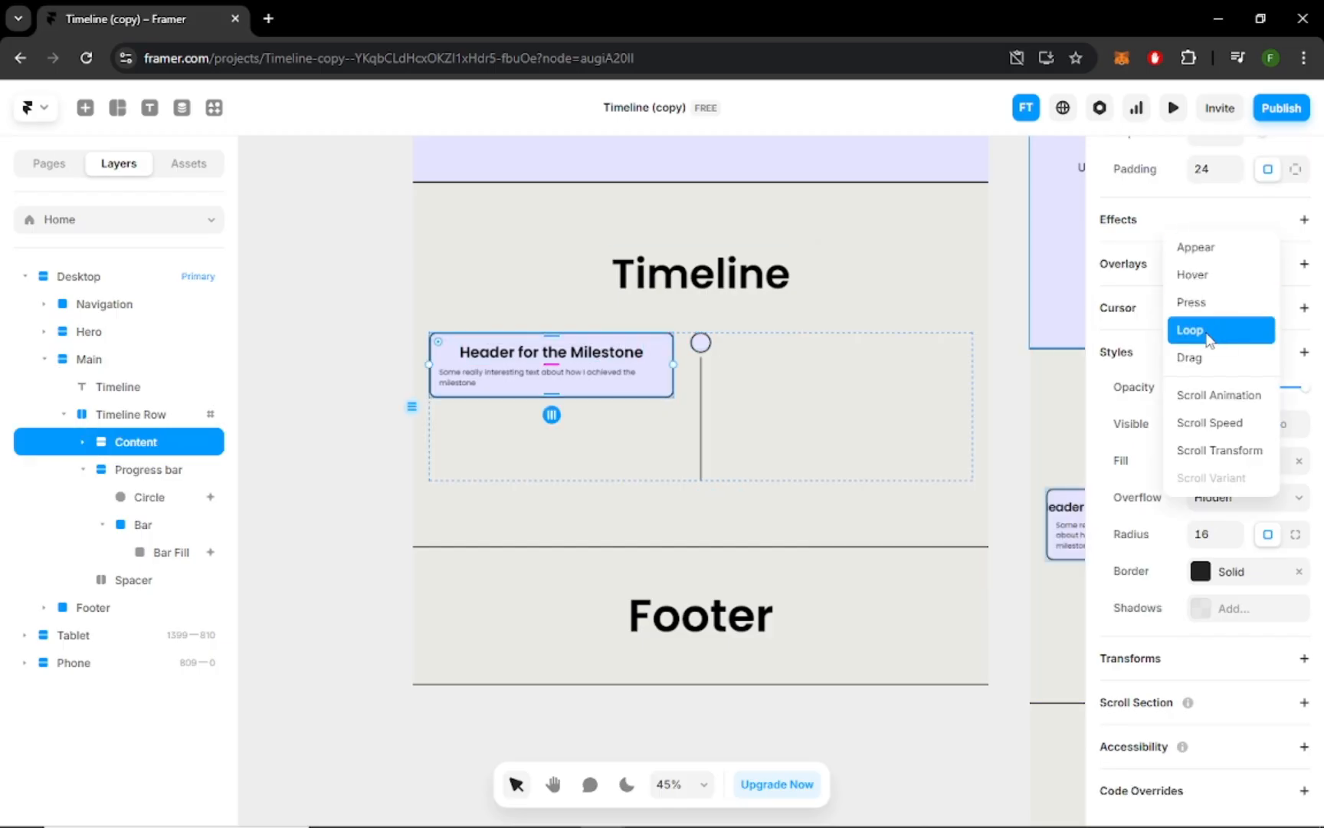
click(1199, 405)
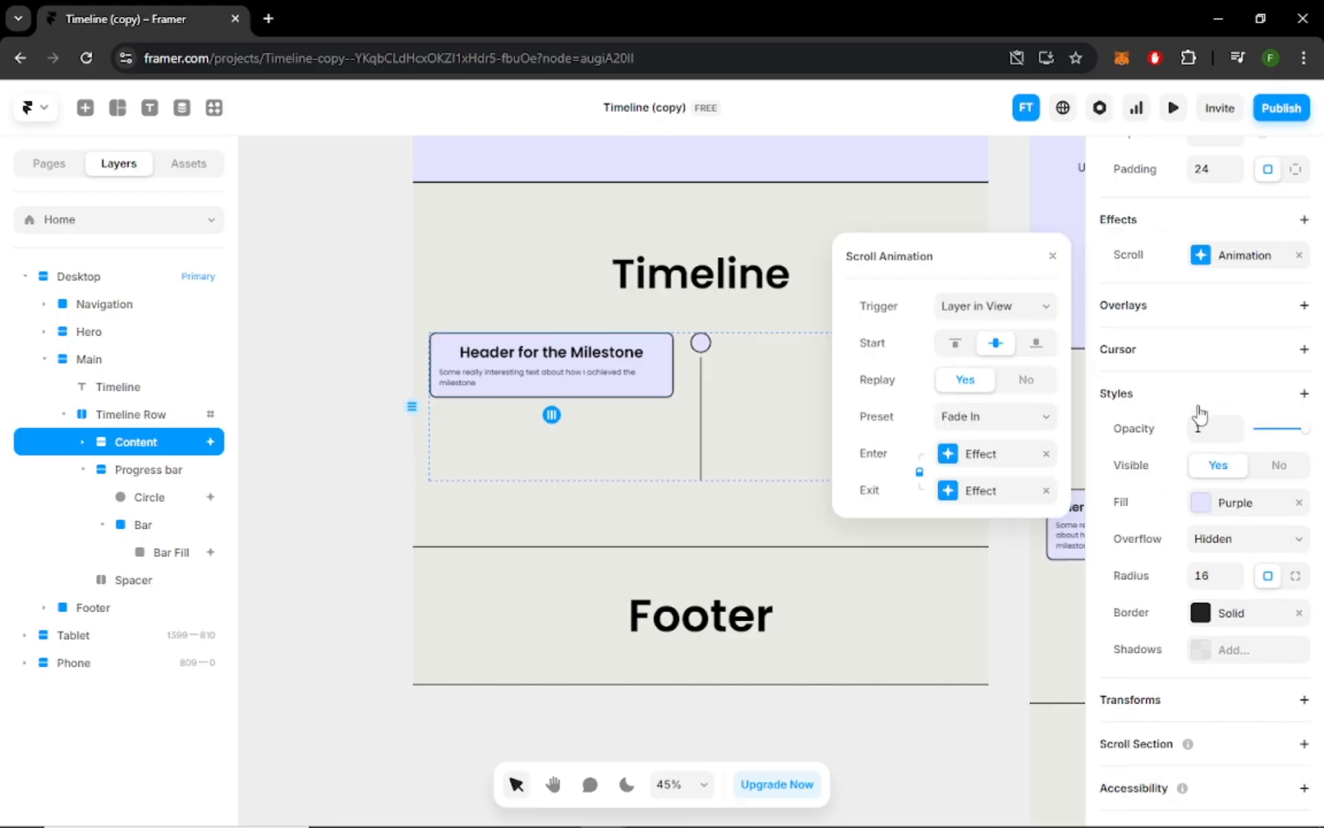
click(984, 316)
click(981, 391)
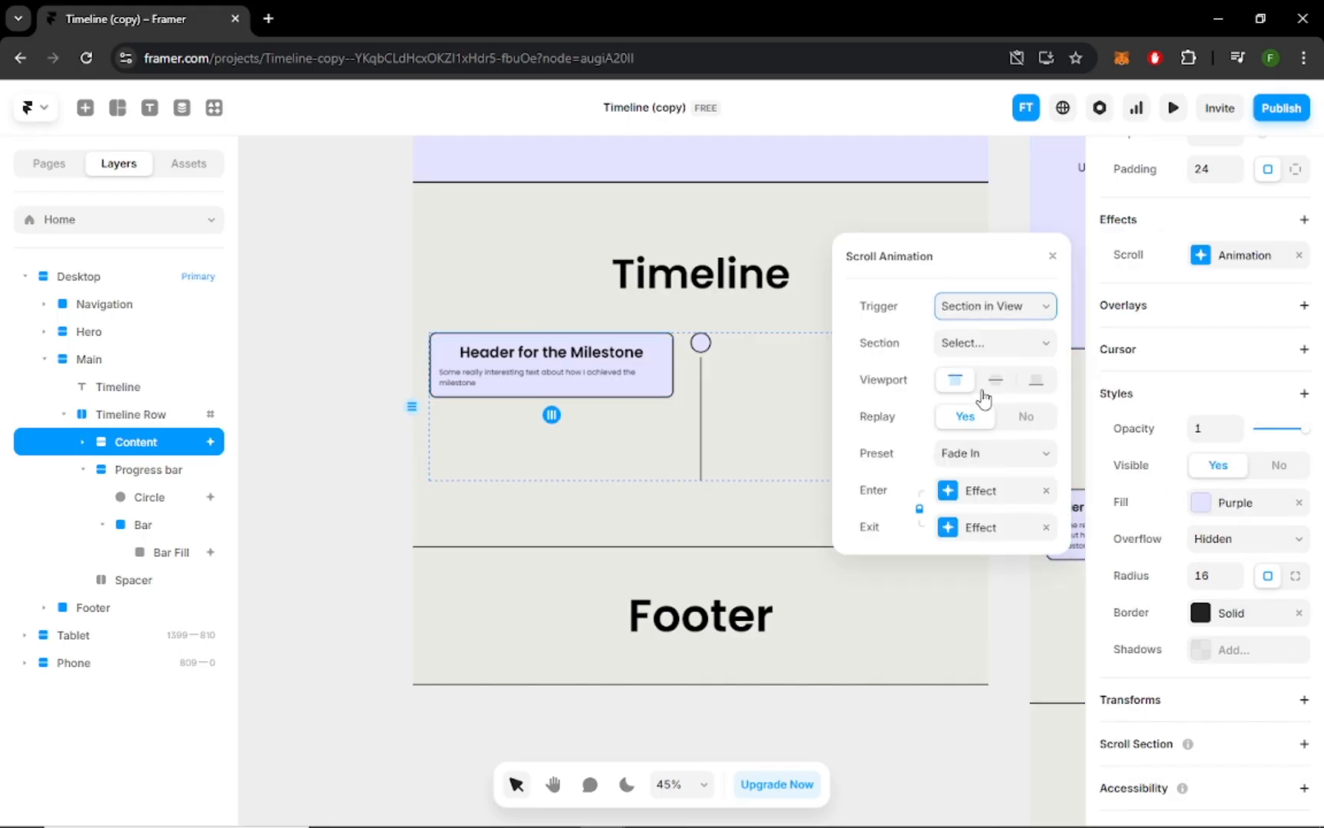
click(977, 345)
click(974, 387)
click(996, 381)
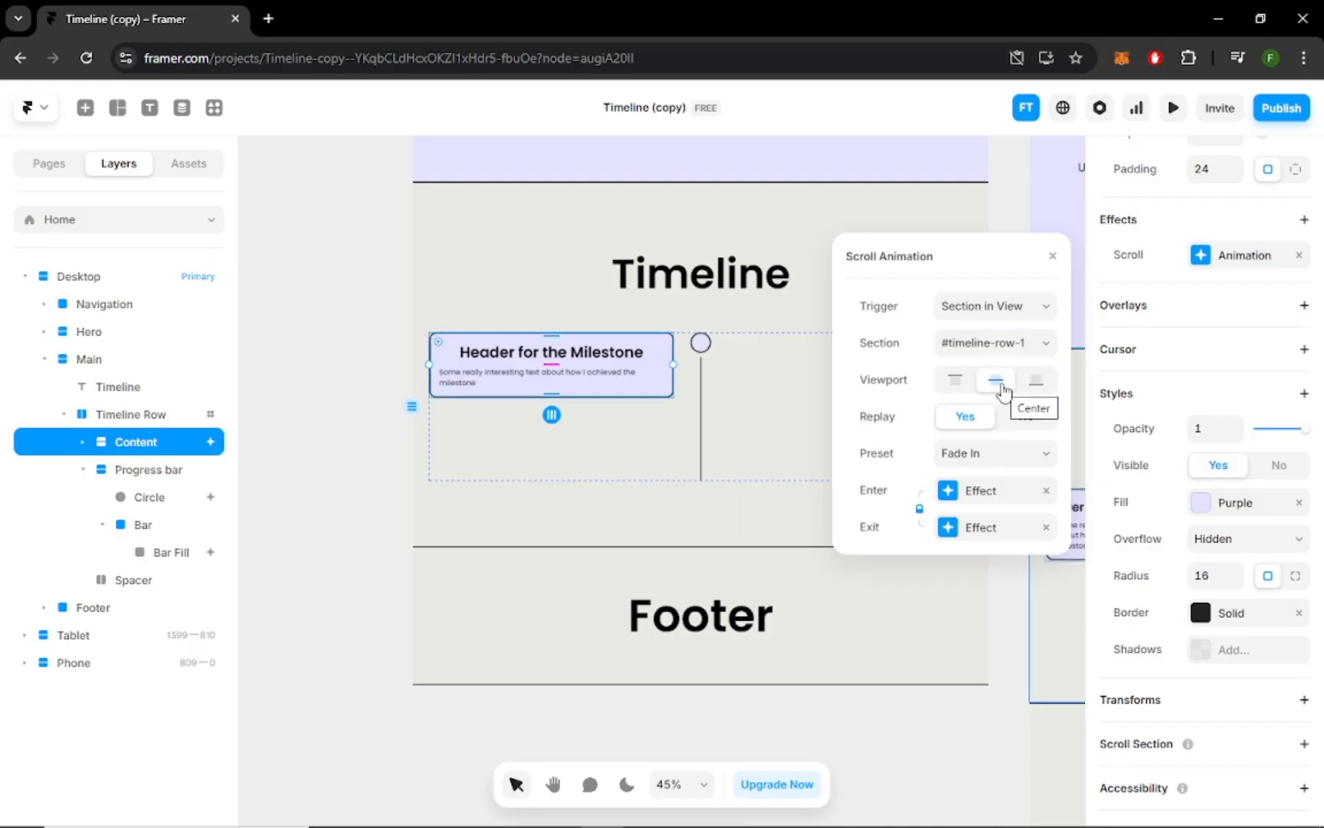
- Apply the Slide In Left preset to the Content card's scroll animation and remove its Exit effect
click(996, 453)
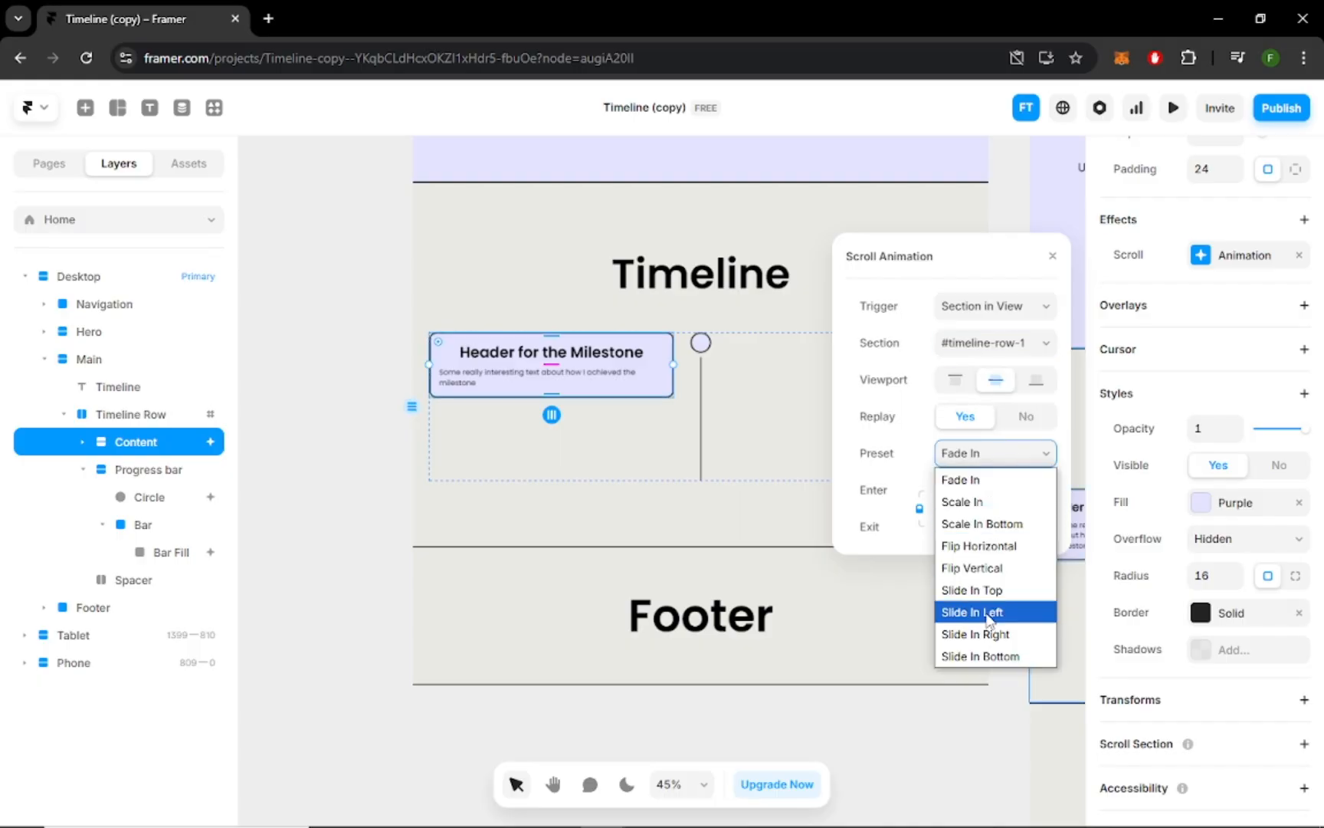
click(1047, 526)
click(1053, 255)
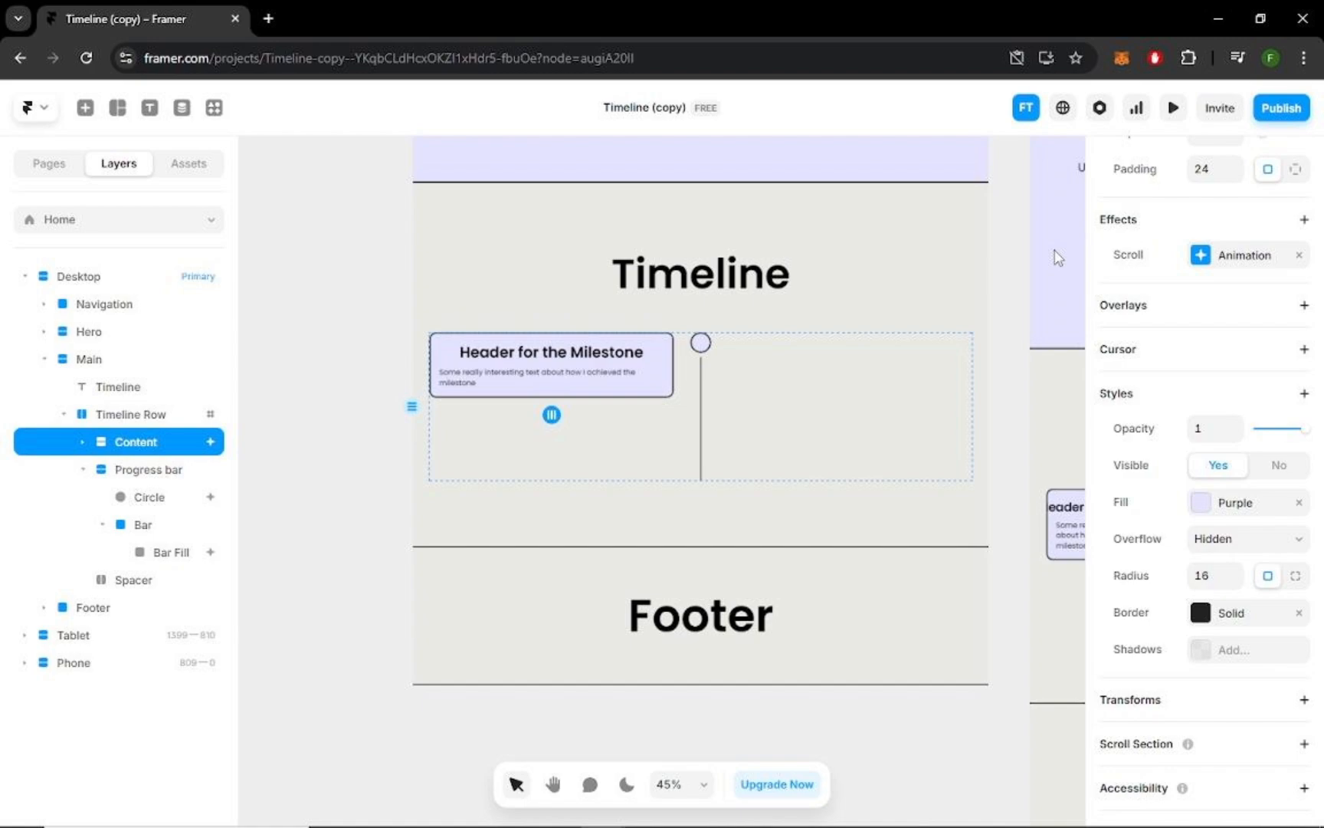
- Preview the page and scroll back and forth over the timeline row to check its bar, circle and card animations
key(ctrl+p)
scroll(1059, 429, down, 10)
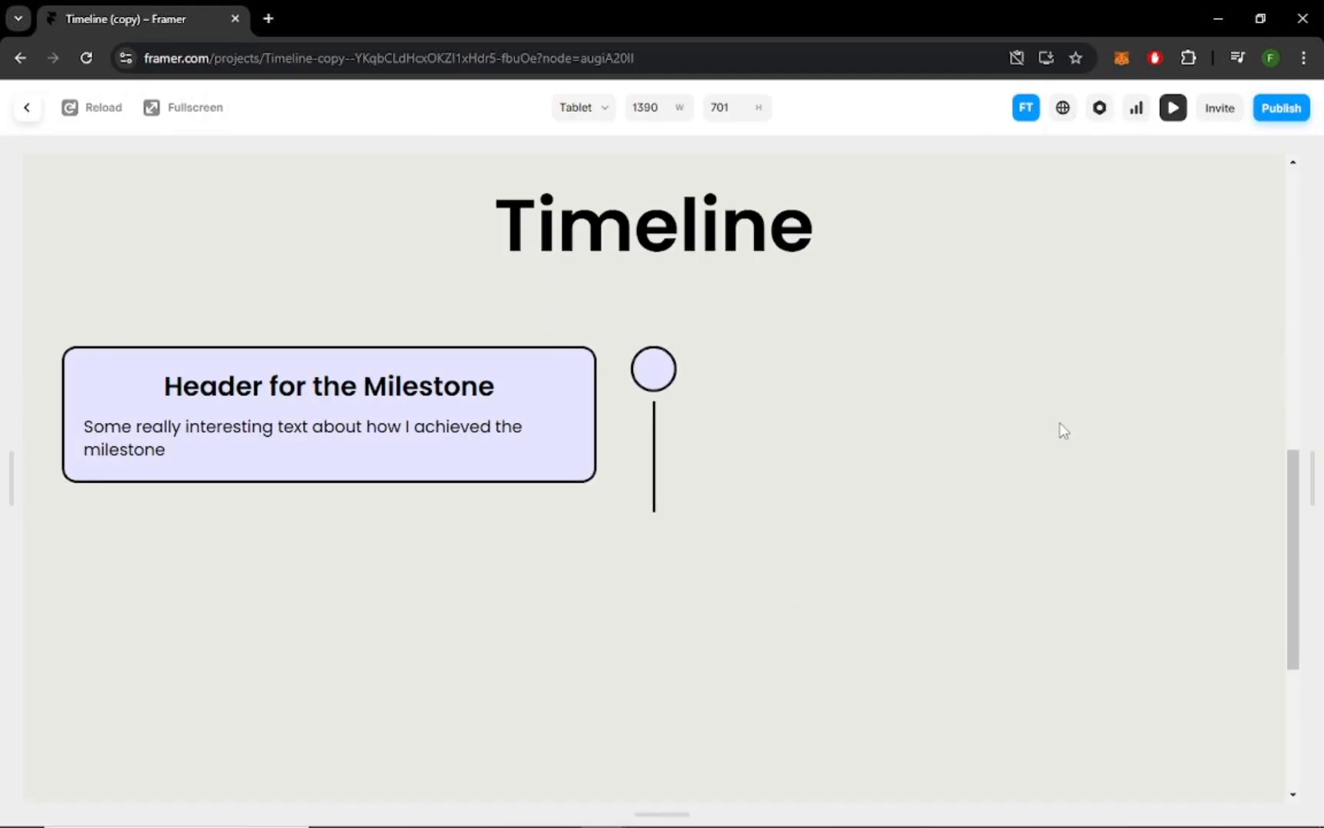
scroll(1061, 432, up, 3)
scroll(1059, 431, down, 5)
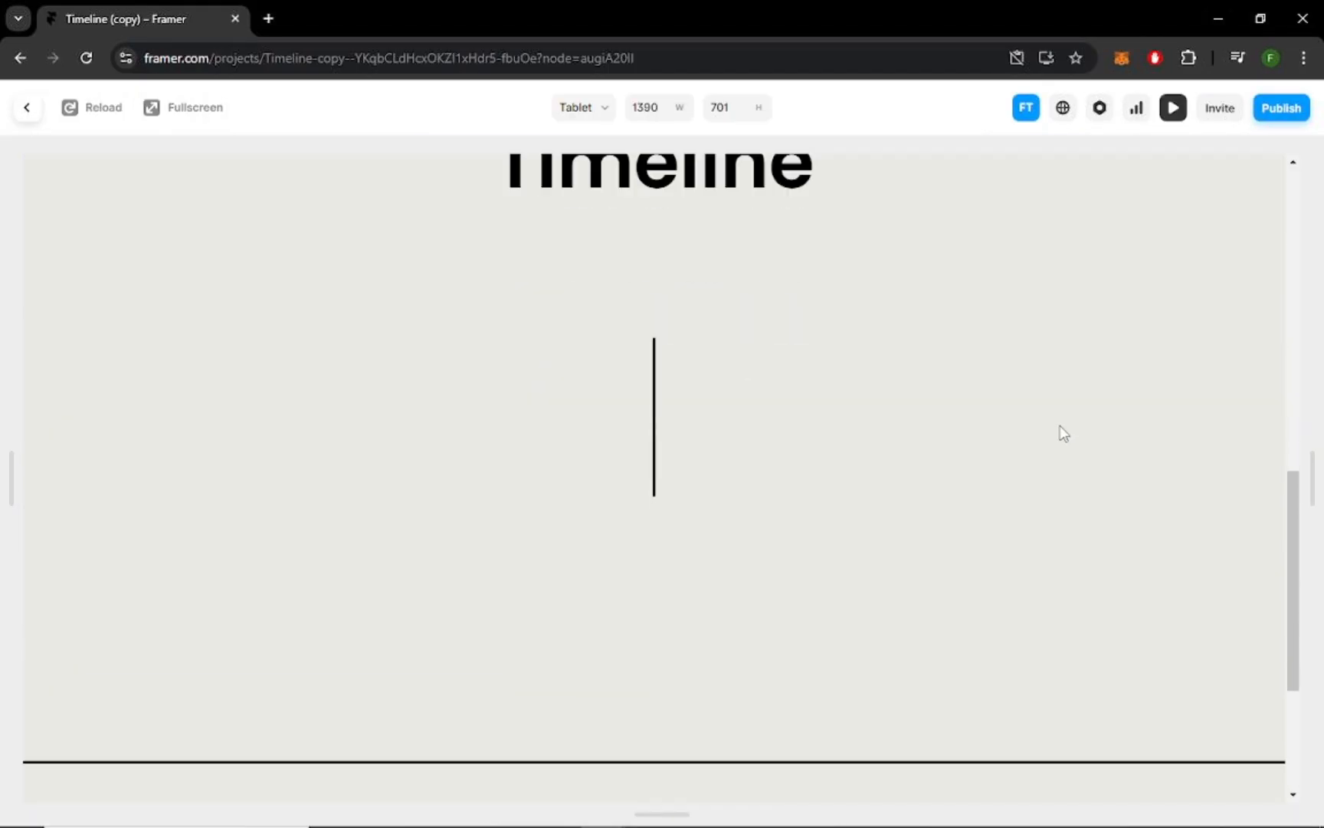
key(Escape)
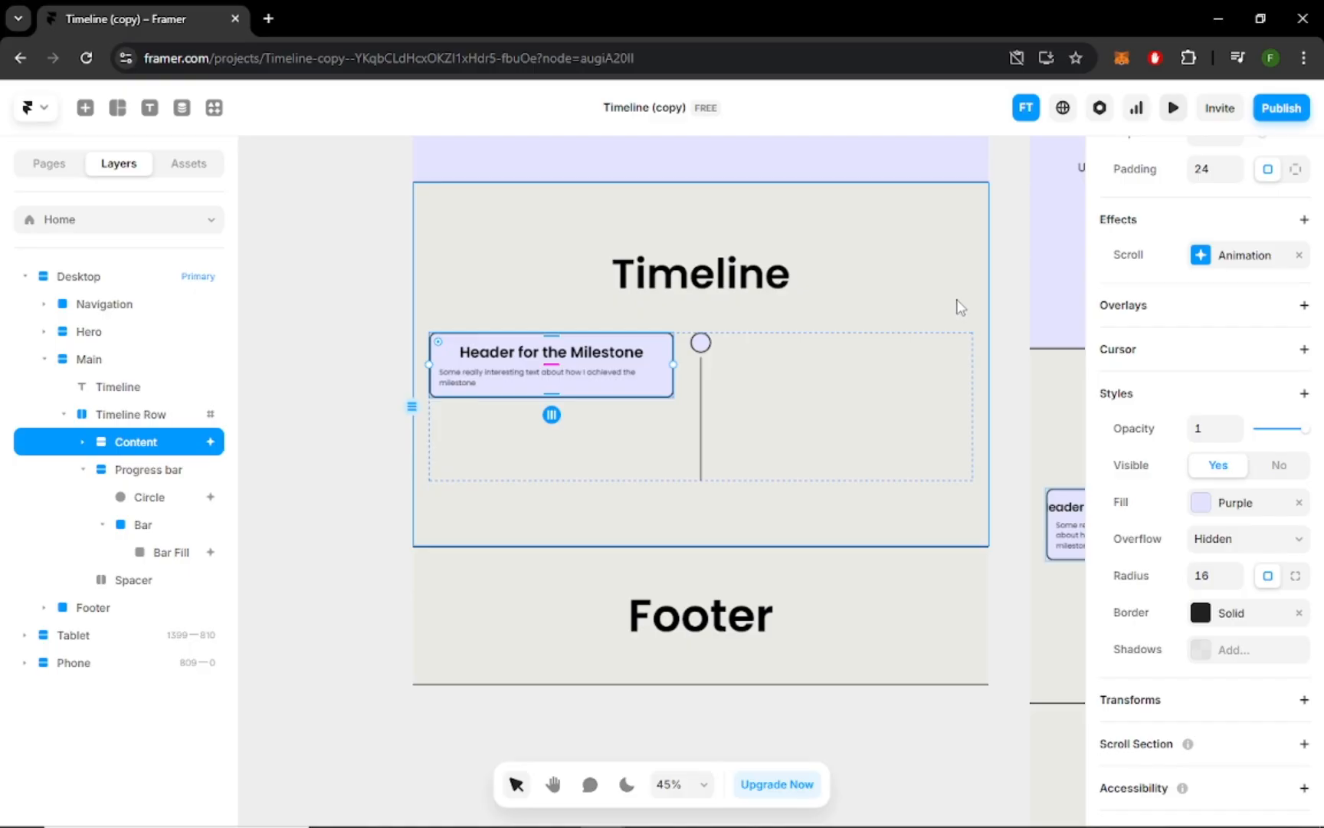
- Wrap the Timeline Row in a new stack and rename that stack Timeline
click(64, 414)
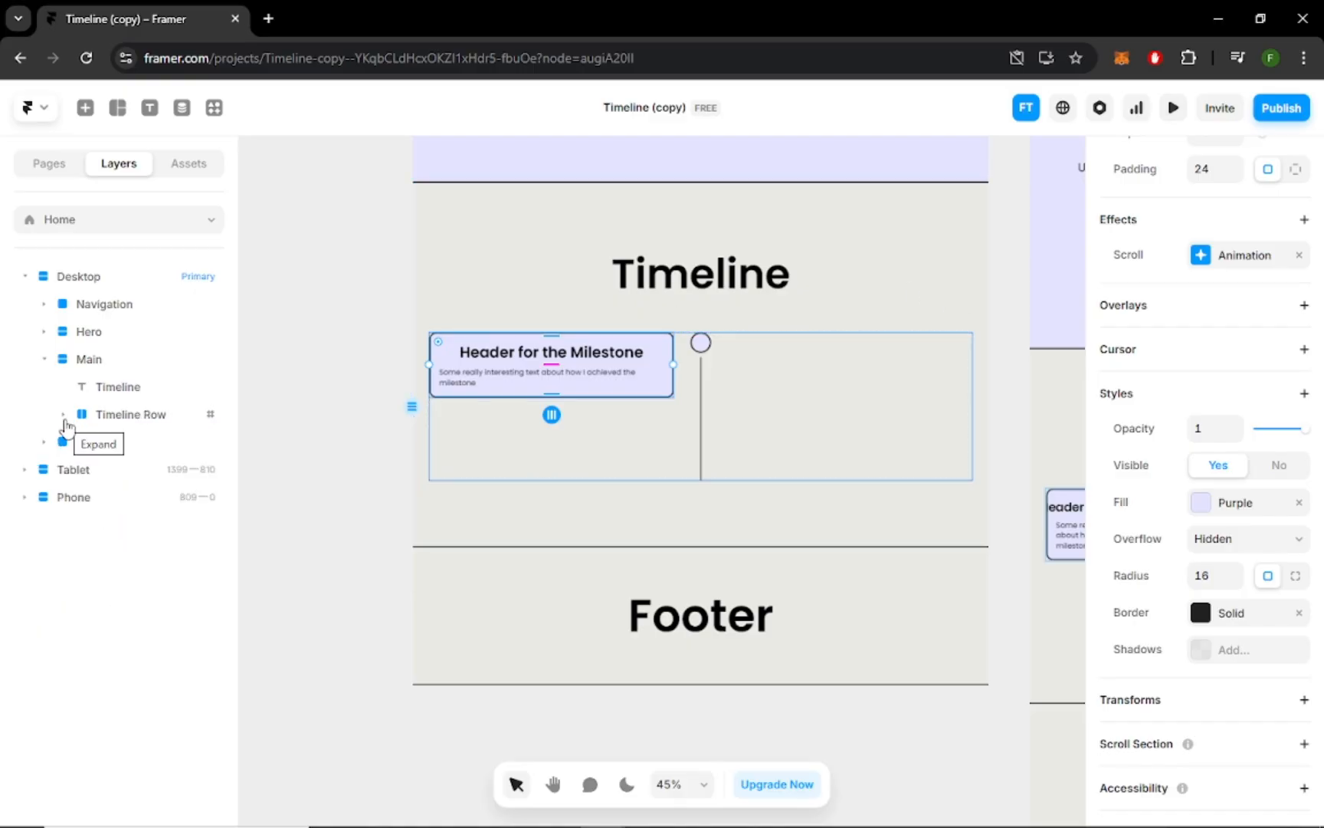
right_click(122, 415)
click(169, 734)
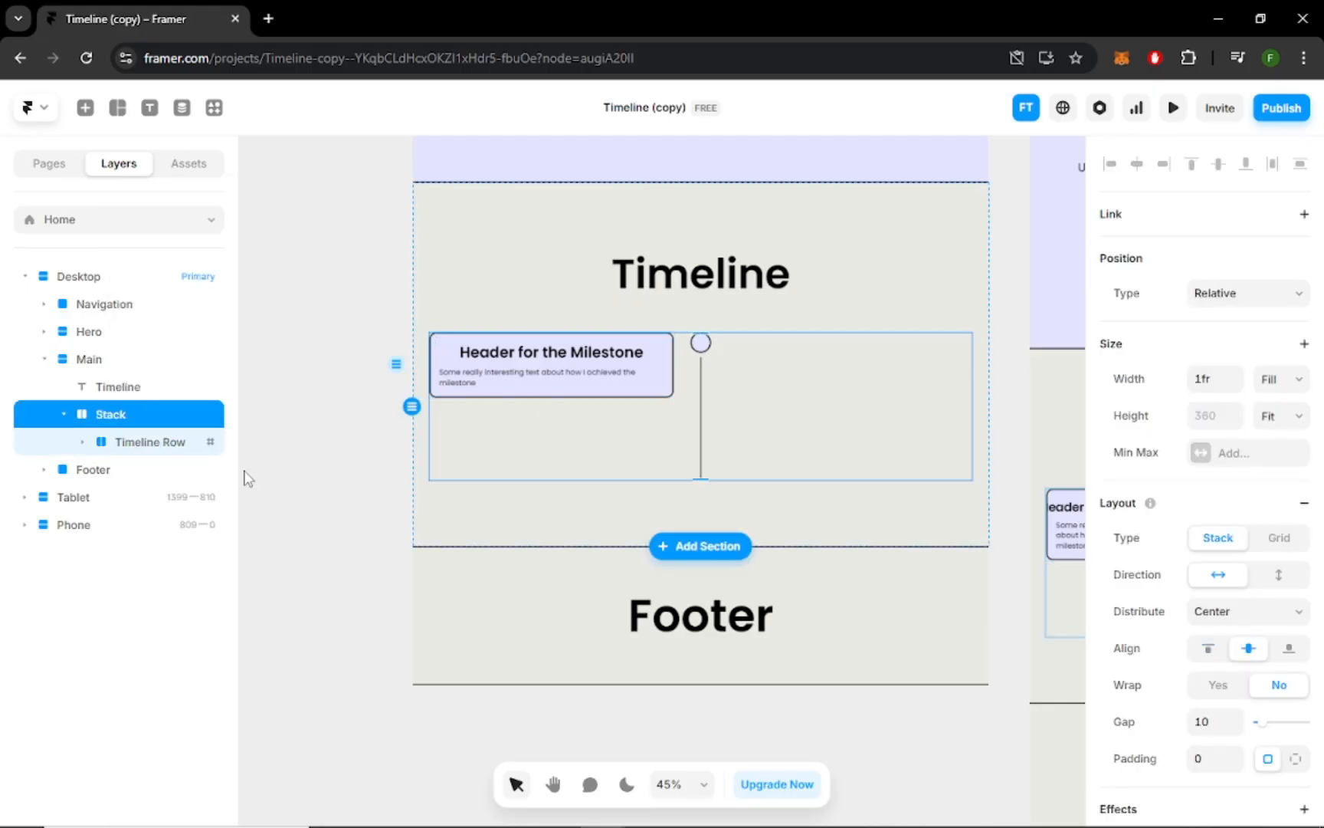
double_click(122, 414)
text(T)
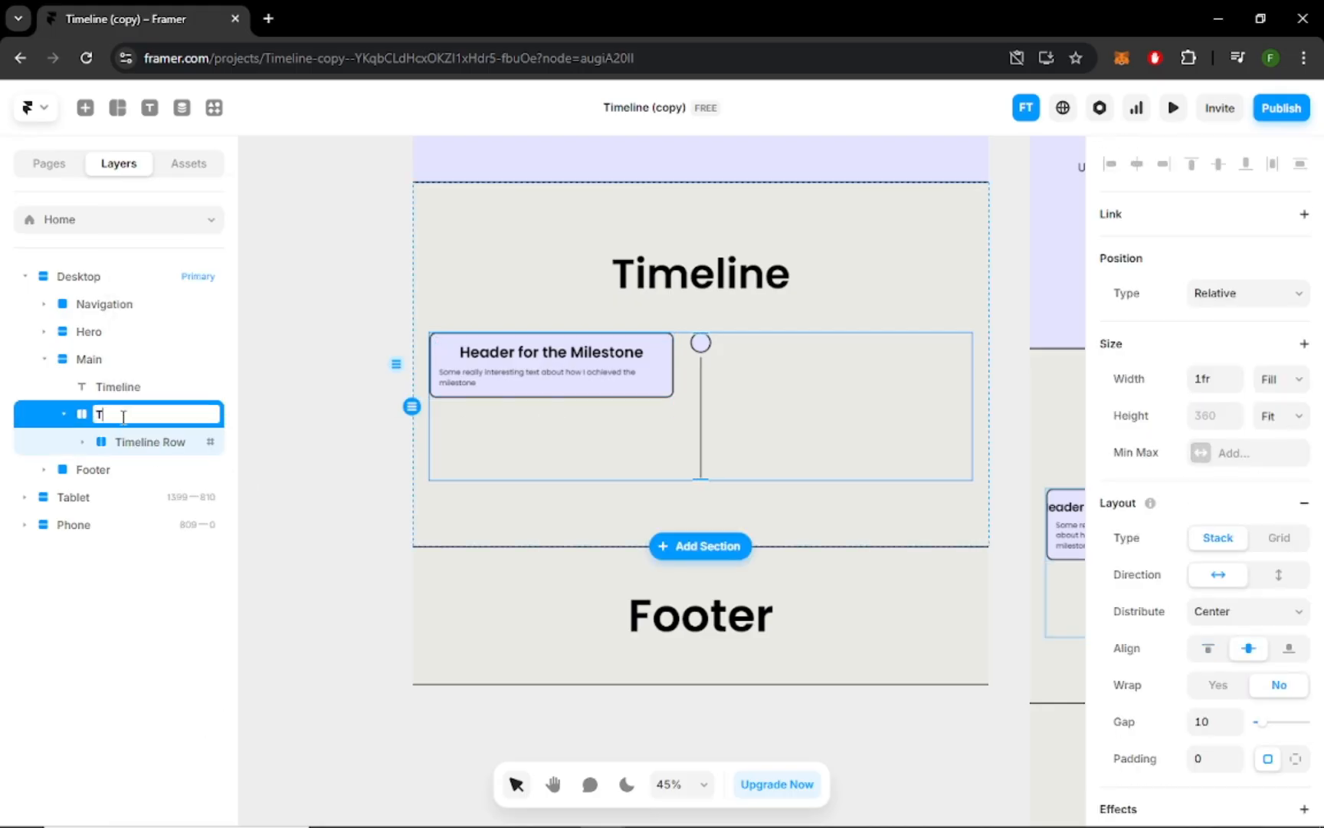
text(imeline)
key(Return)
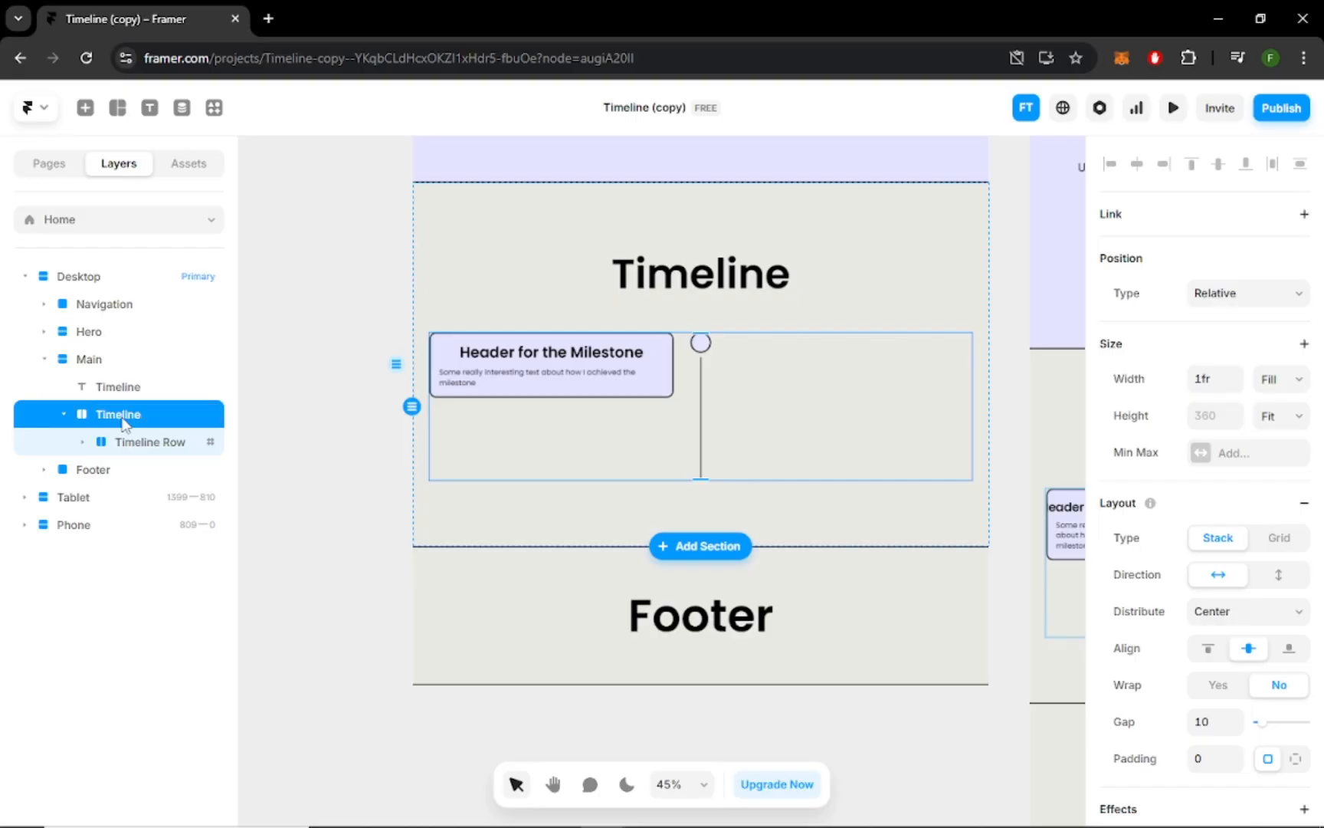
- Set the Timeline stack's width to relative at 100% and its layout direction to vertical
click(1281, 379)
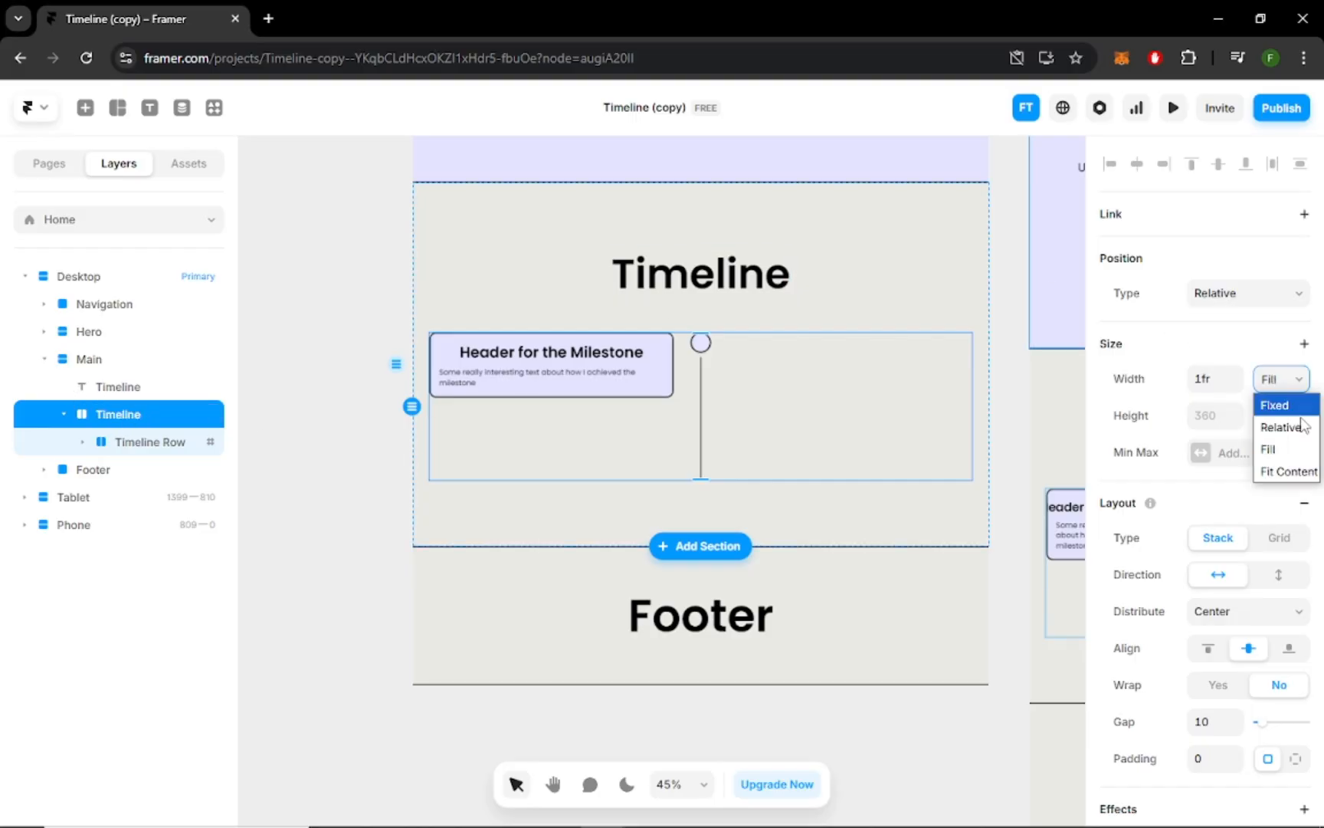
click(1278, 425)
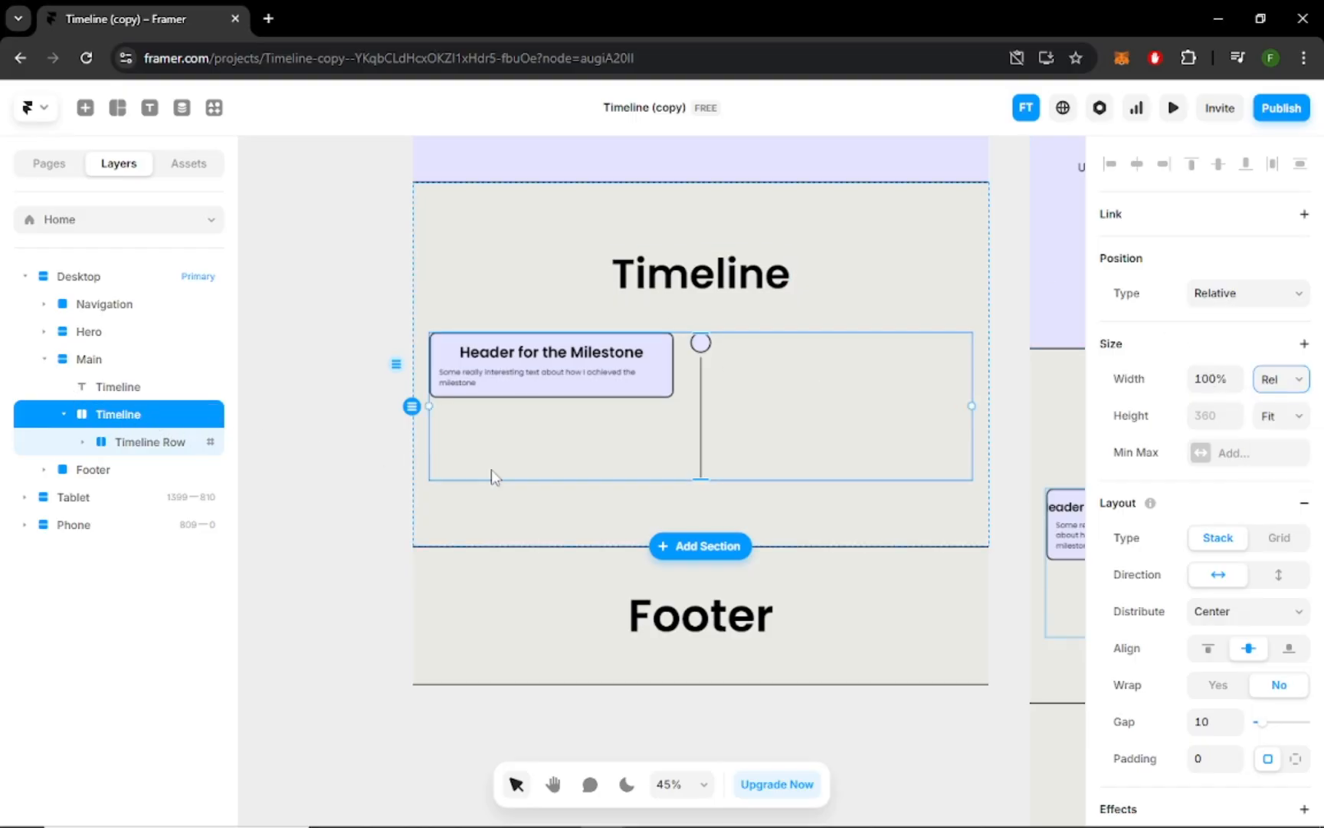
click(1295, 578)
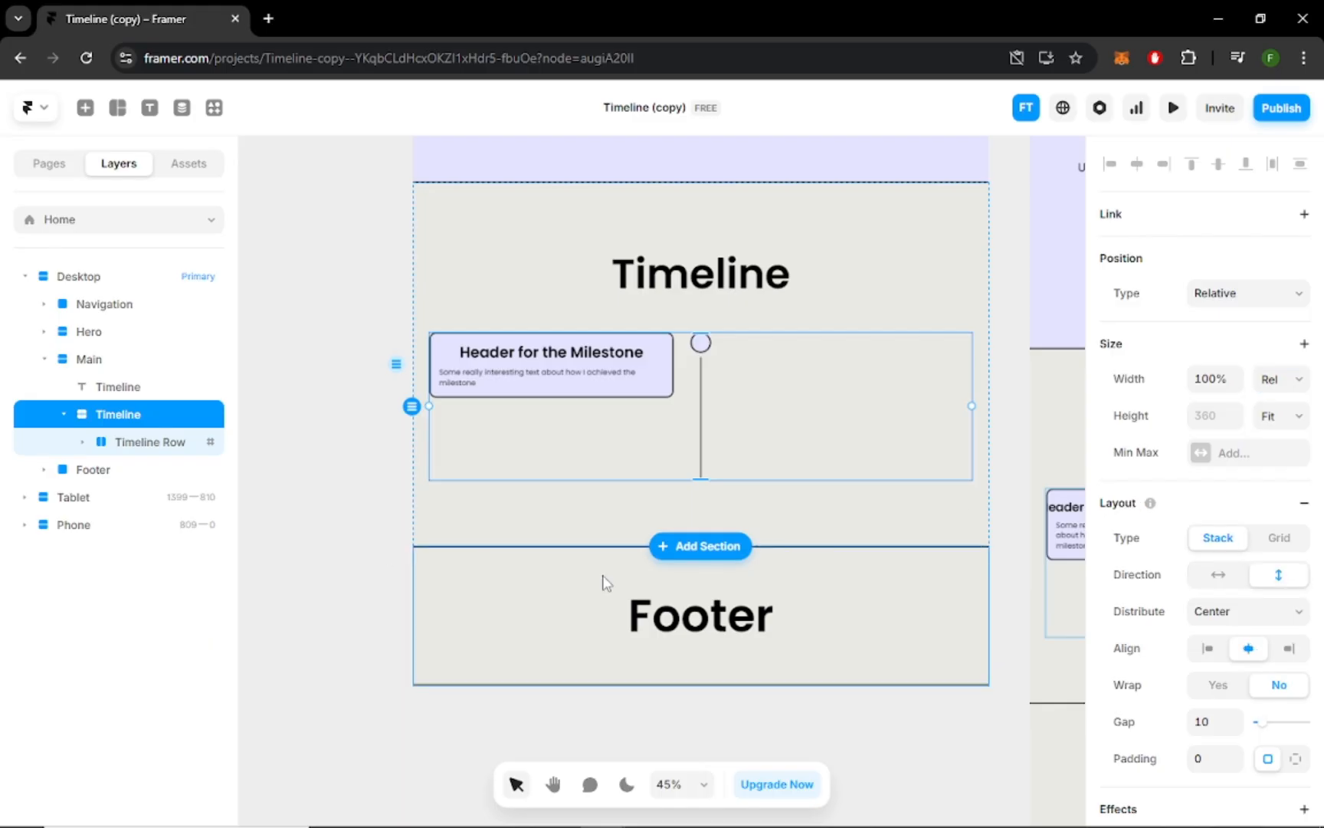
- Duplicate the Timeline stack four times inside Main
right_click(127, 415)
click(181, 521)
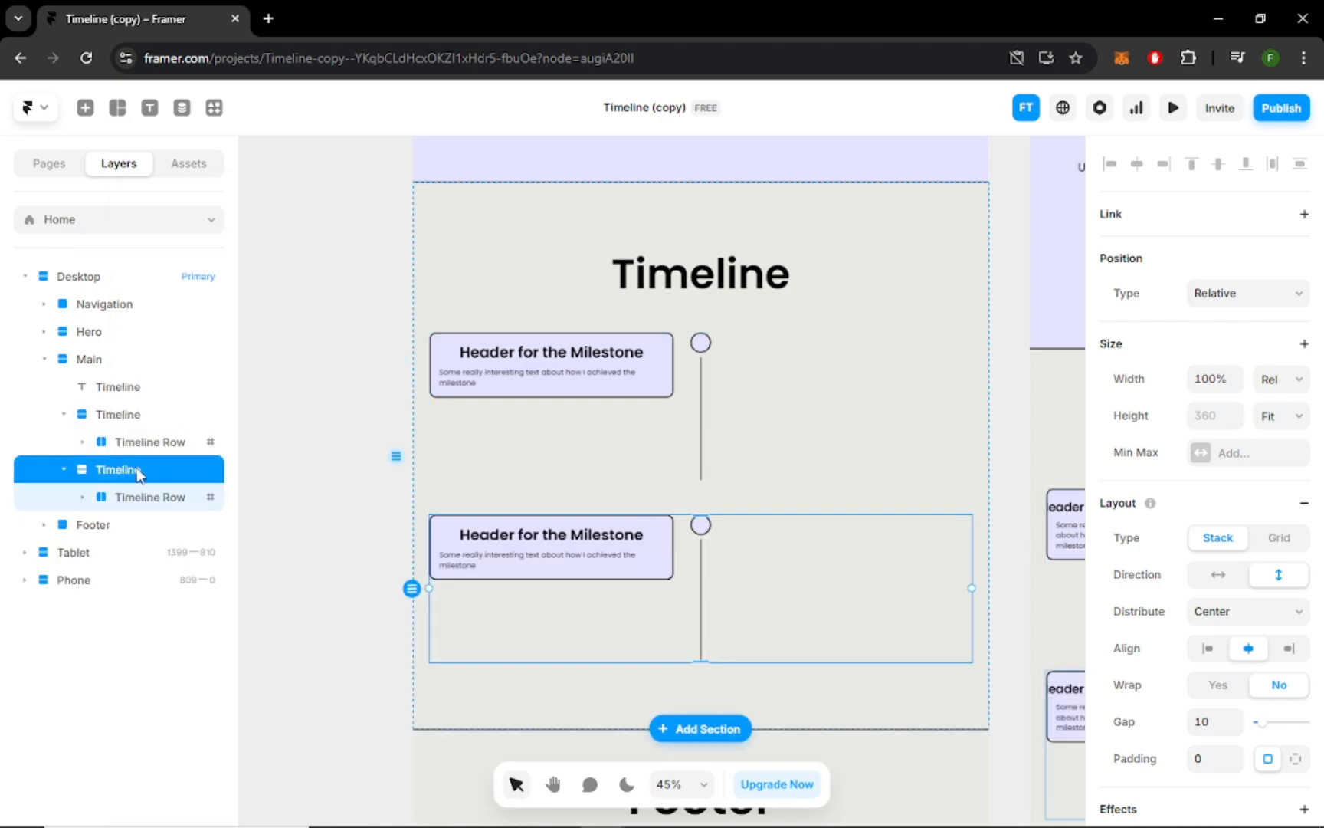
right_click(134, 469)
click(107, 479)
key(ctrl+d)
key(ctrl+d)
key(ctrl+d)
scroll(766, 555, down, 5)
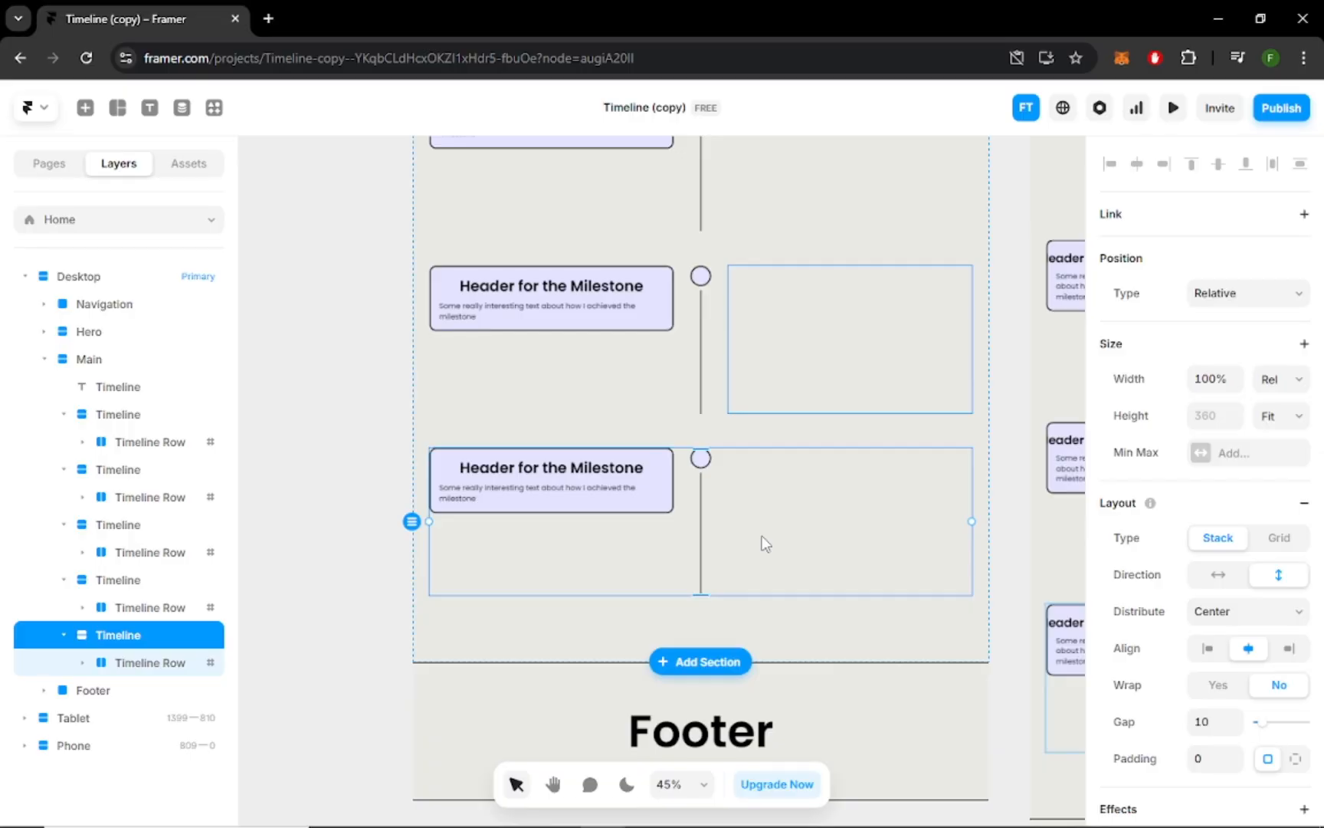
- Delete the Progress bar from the Timeline Row of the last Timeline stack
click(85, 663)
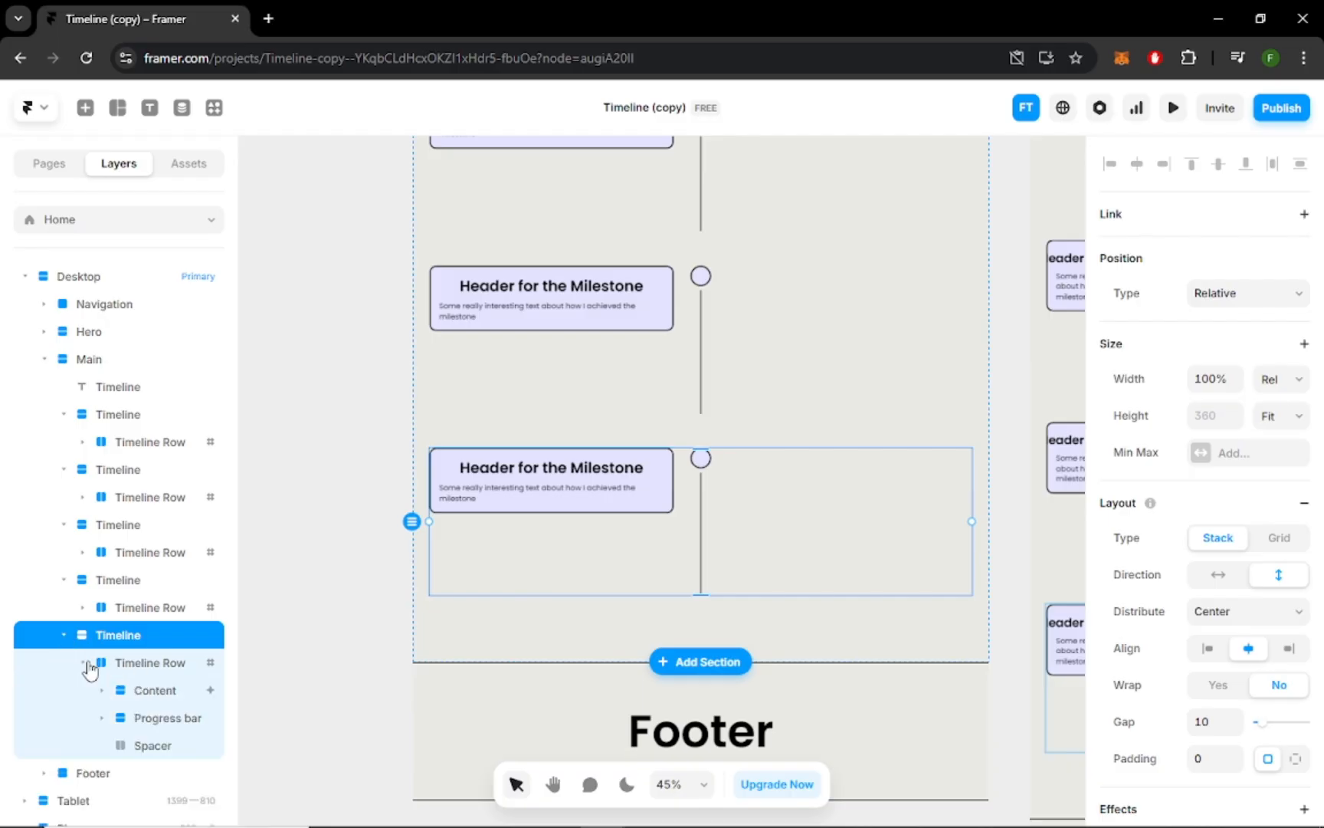
click(155, 718)
right_click(156, 723)
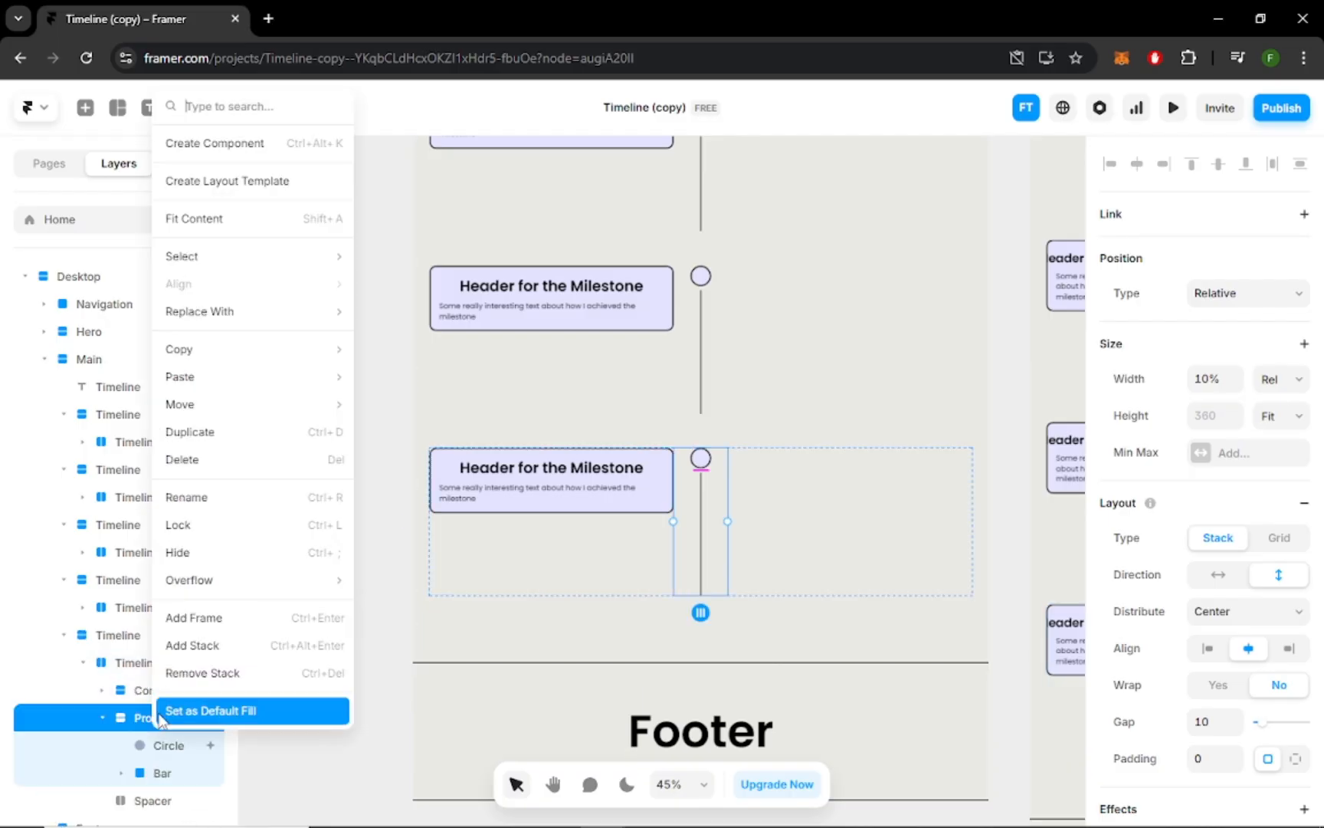
click(196, 468)
scroll(740, 597, up, 5)
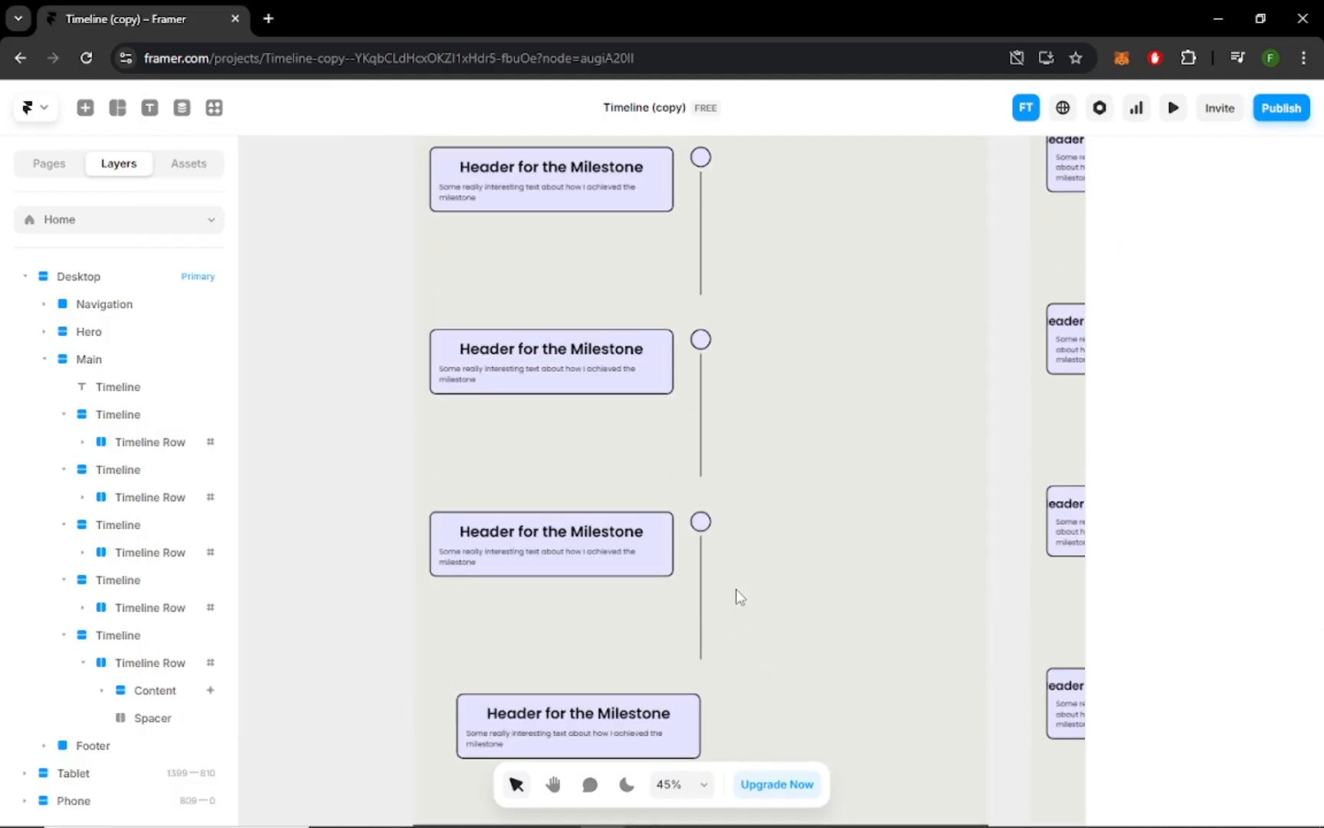
- Preview the page and scroll through all the timeline rows to check how their scroll animations play
scroll(739, 597, down, 4)
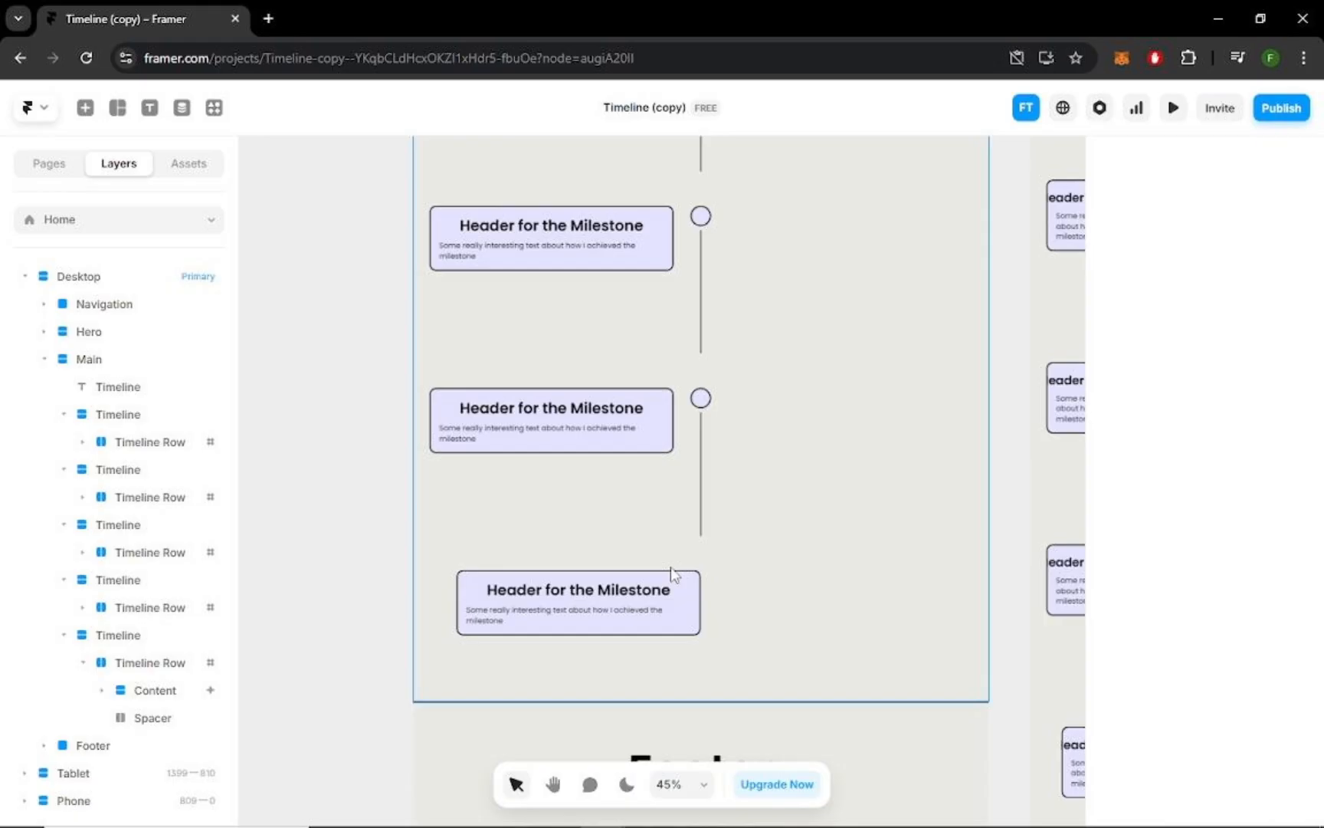
scroll(672, 574, up, 2)
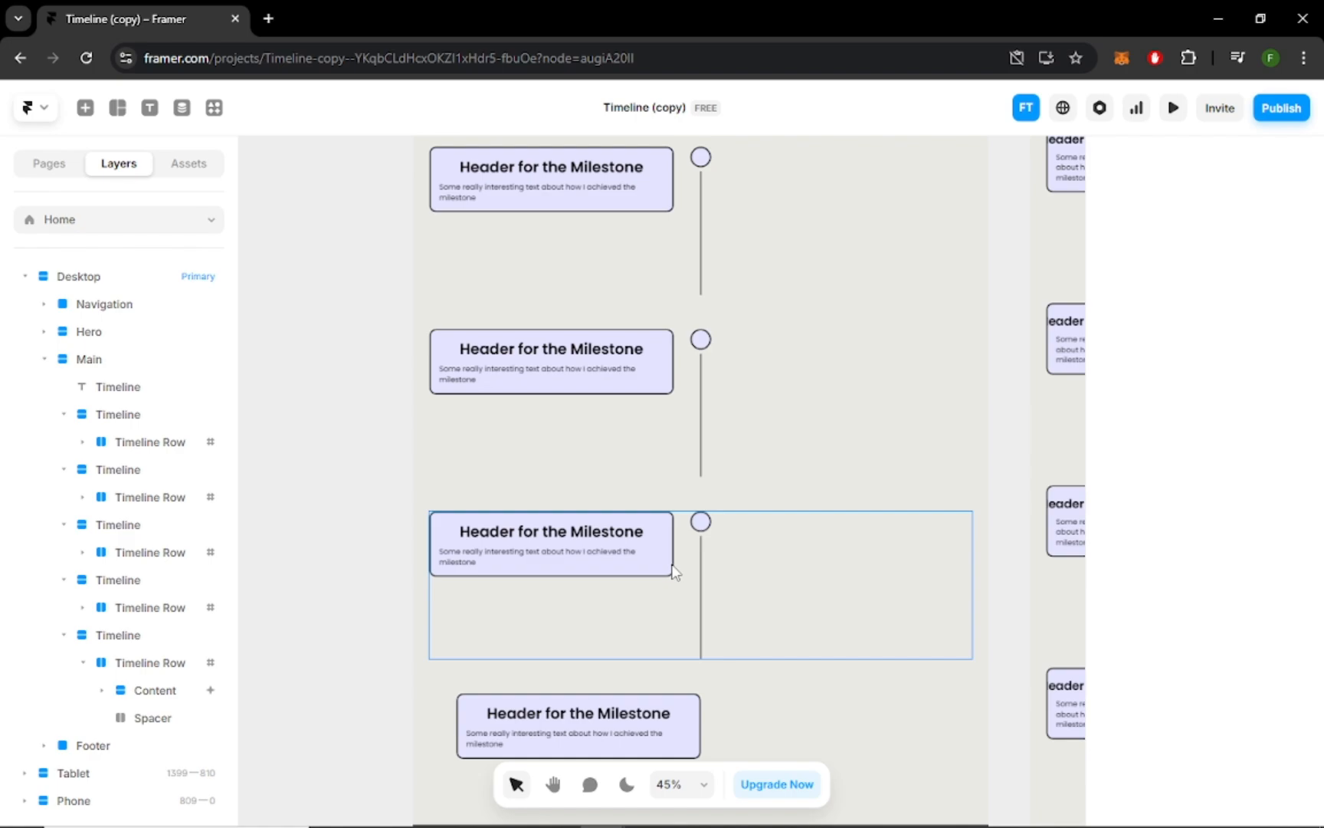
click(1174, 107)
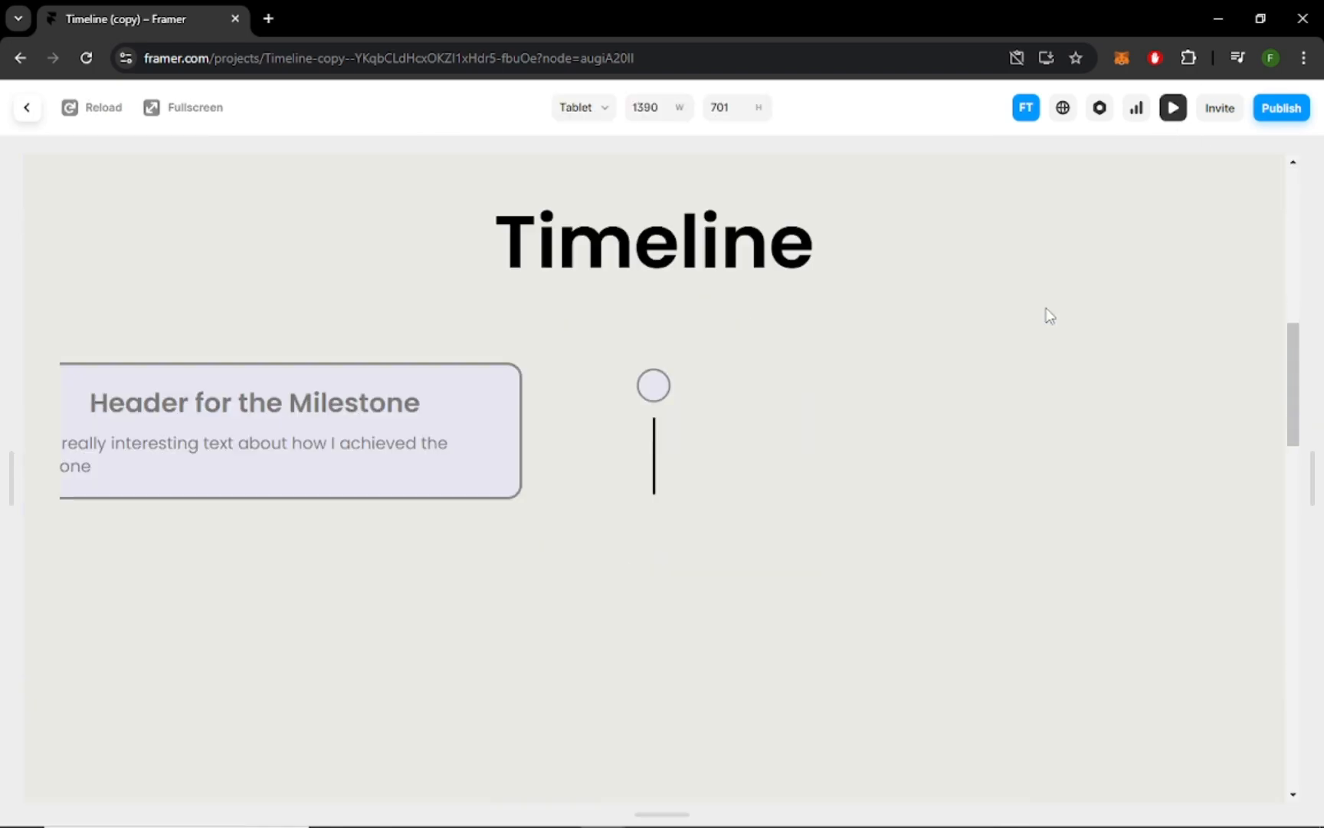
scroll(1049, 315, down, 15)
scroll(1049, 315, up, 8)
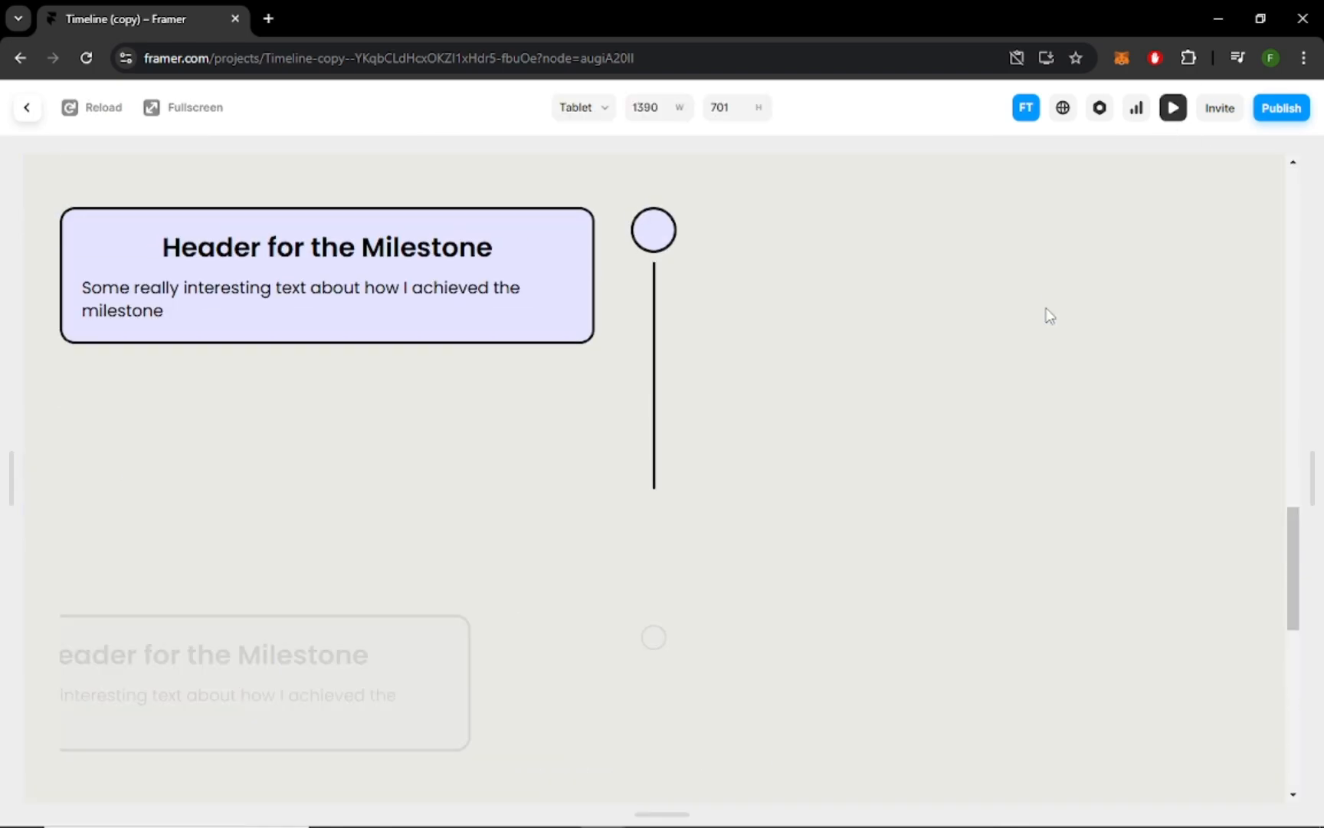
scroll(1049, 315, up, 6)
scroll(1049, 315, down, 10)
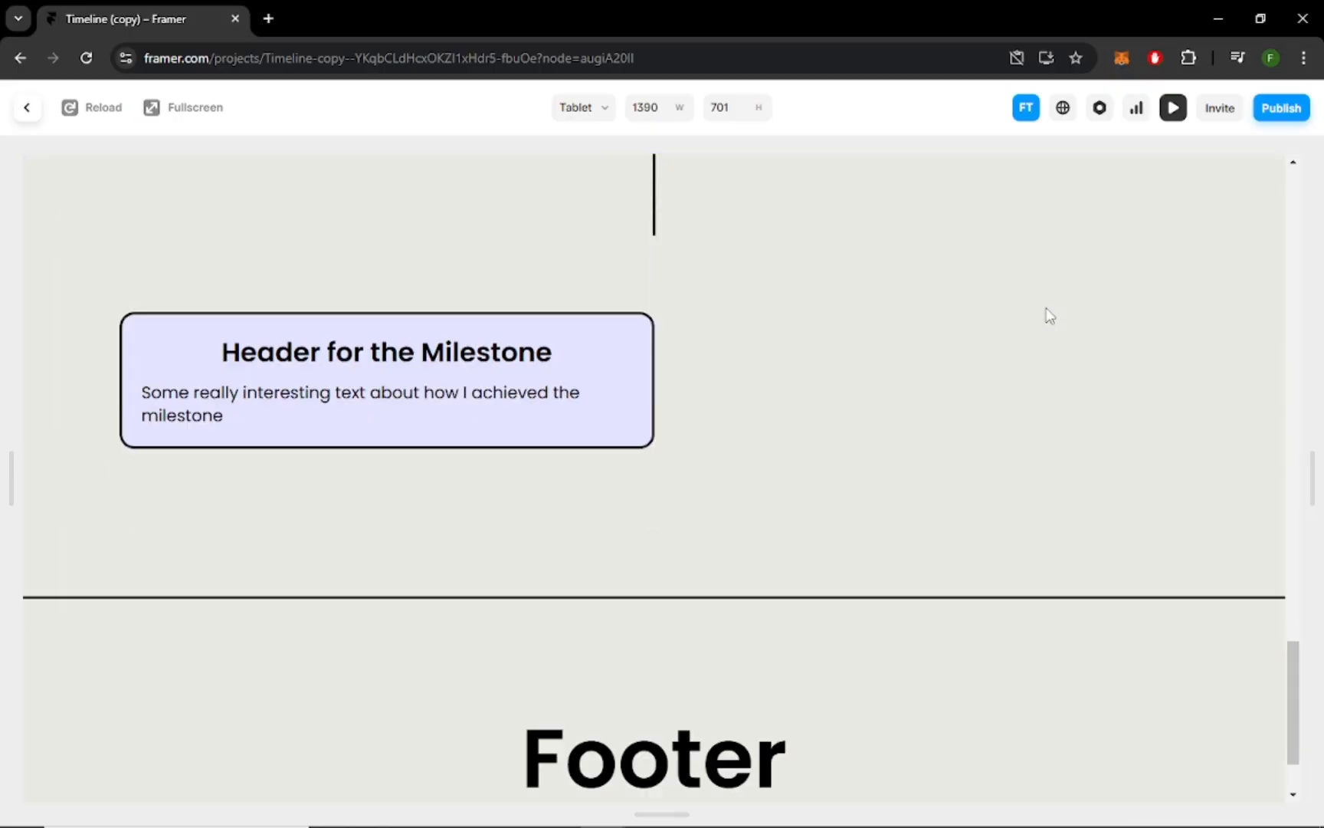
scroll(1049, 315, up, 10)
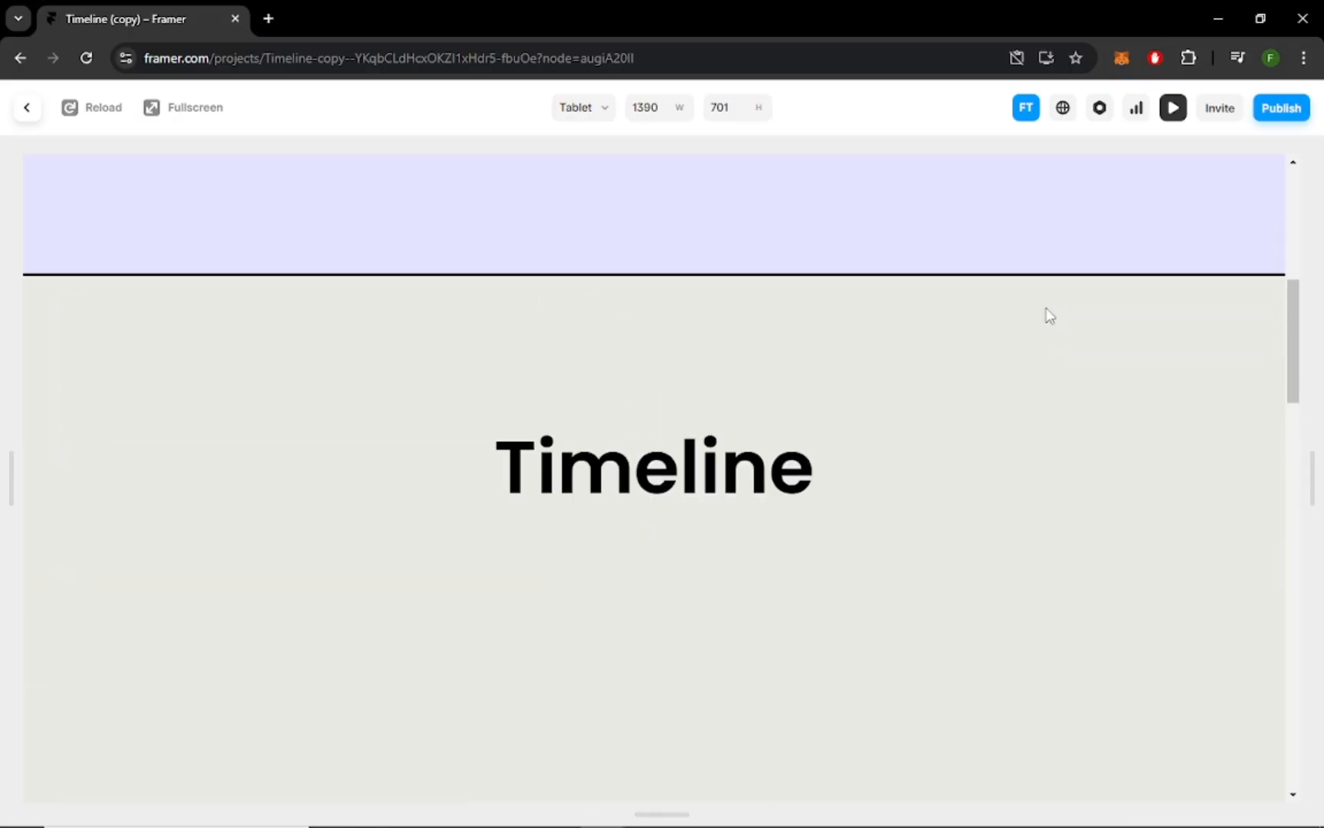
scroll(1049, 315, down, 10)
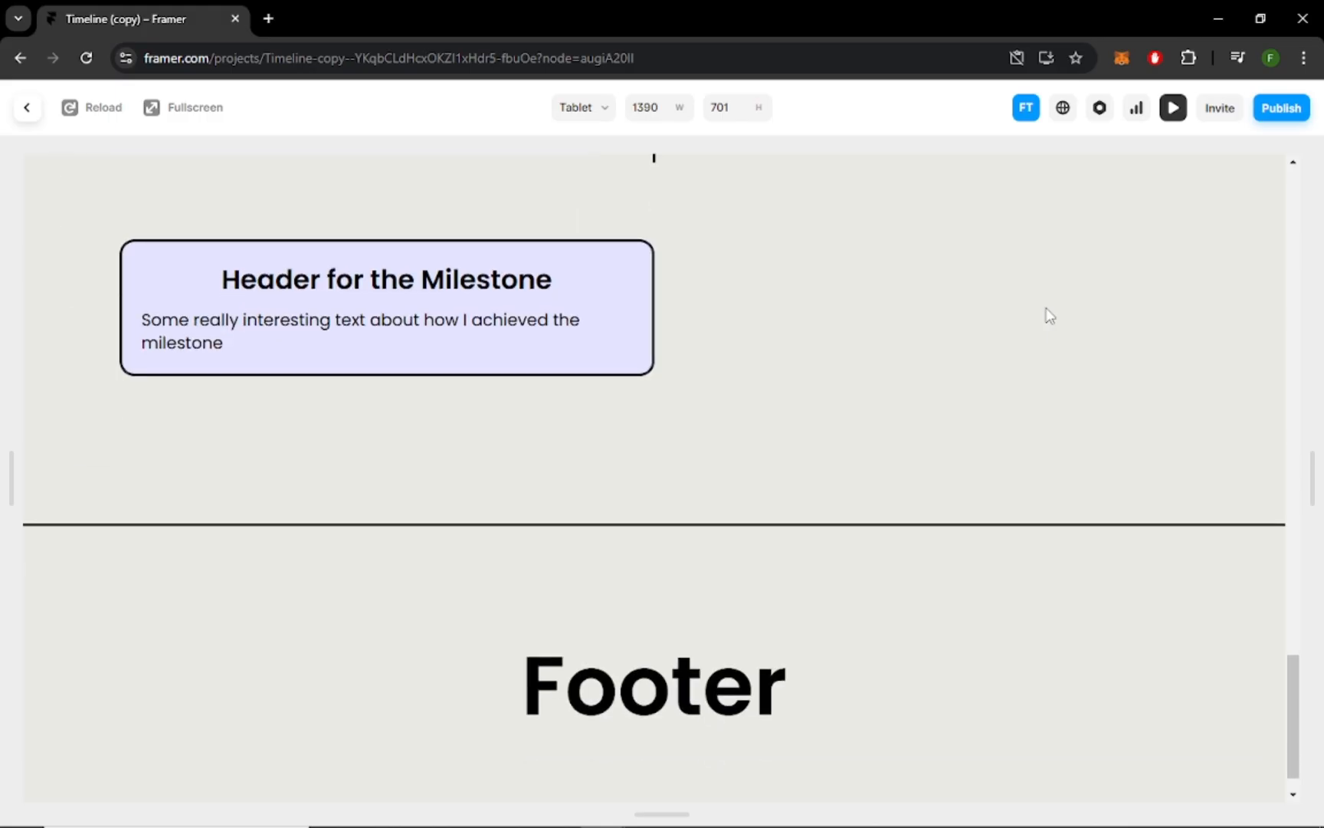
scroll(1050, 315, up, 3)
click(1174, 108)
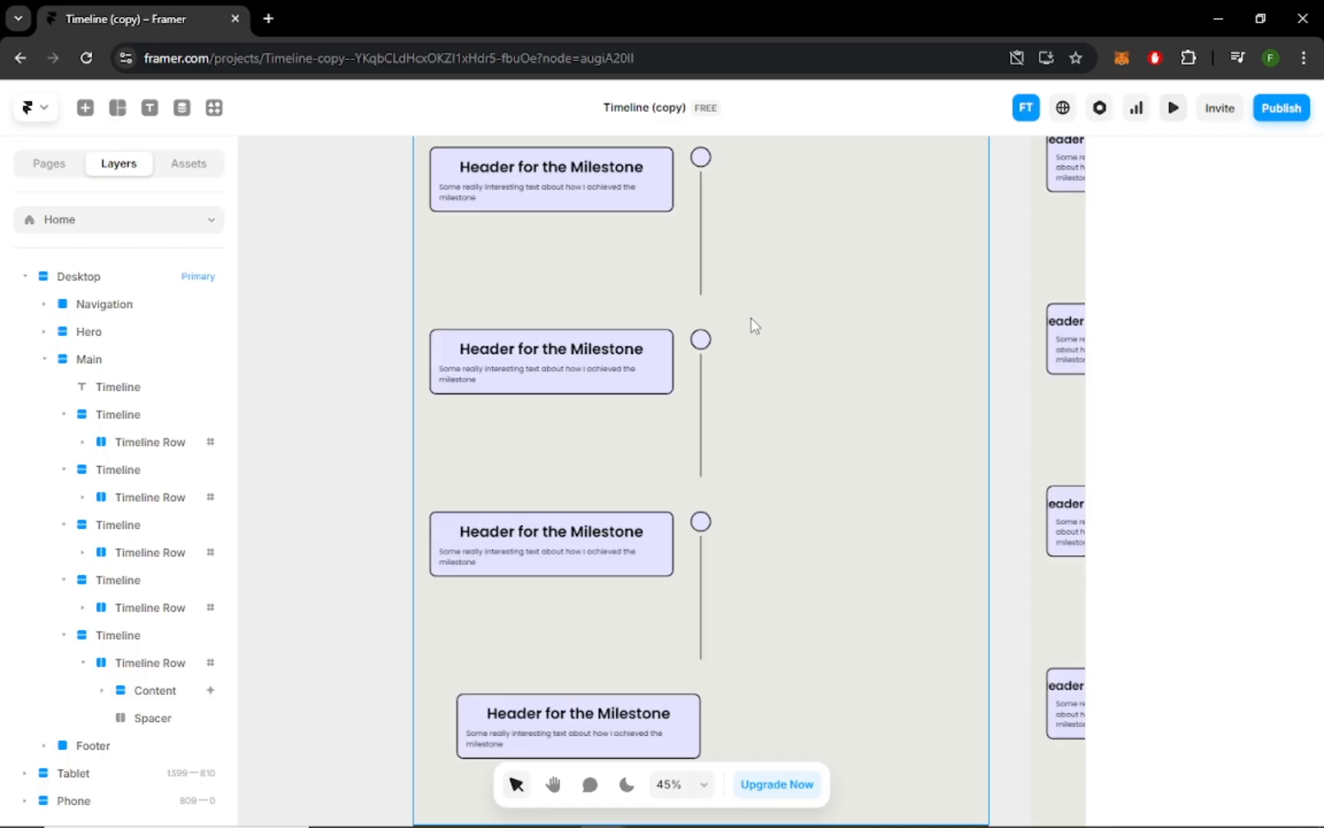
- Collapse all five Timeline stacks in the layer tree and expand the second one to reach its Timeline Row
click(64, 635)
click(64, 579)
click(64, 525)
click(64, 469)
click(64, 414)
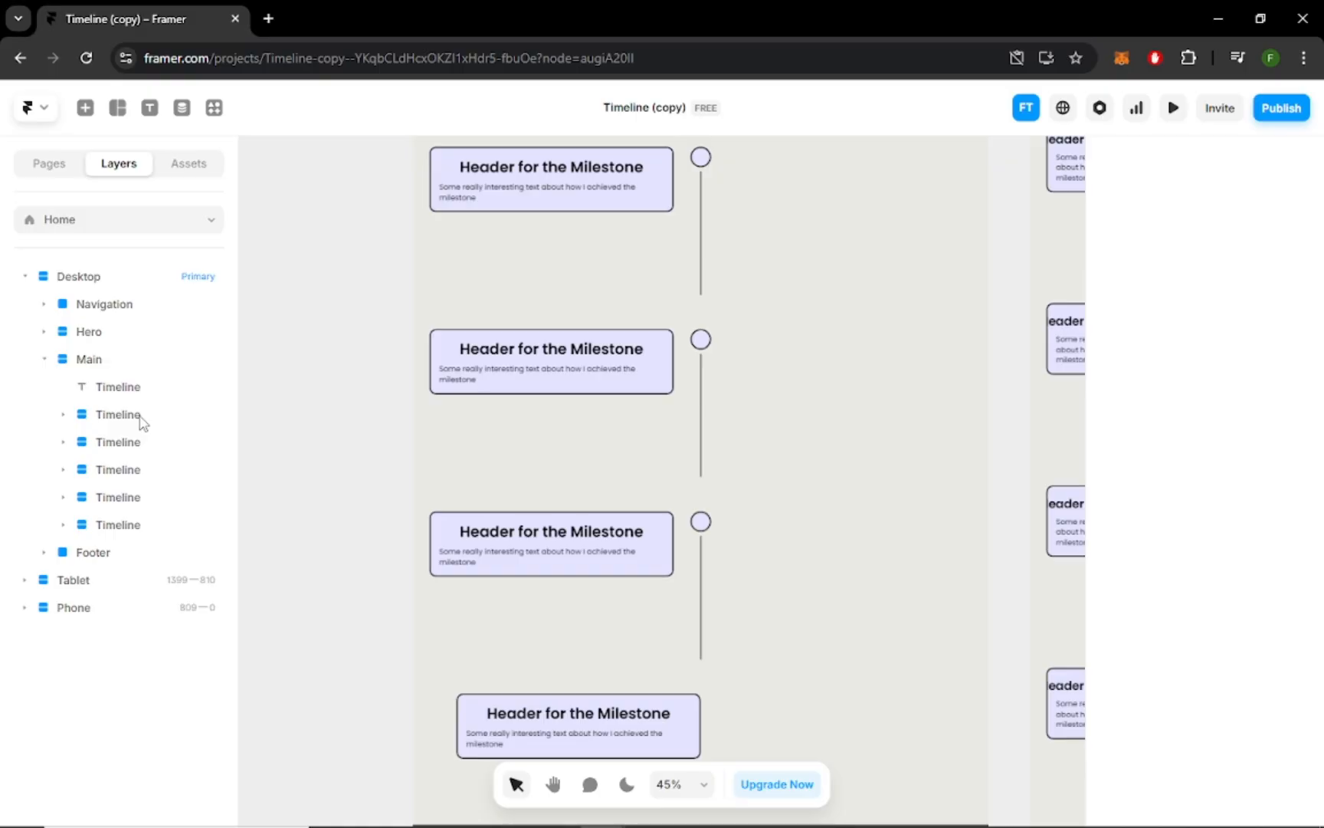
click(64, 441)
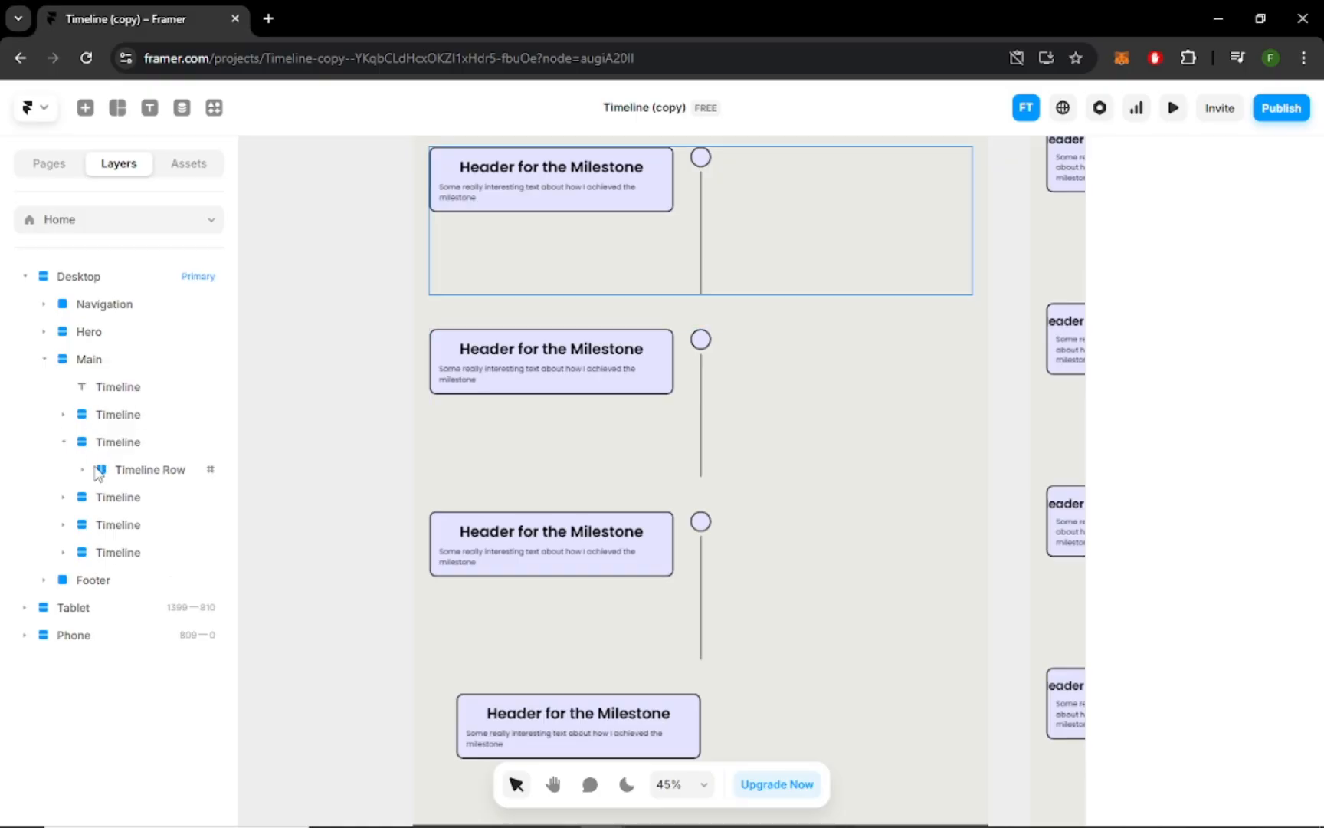